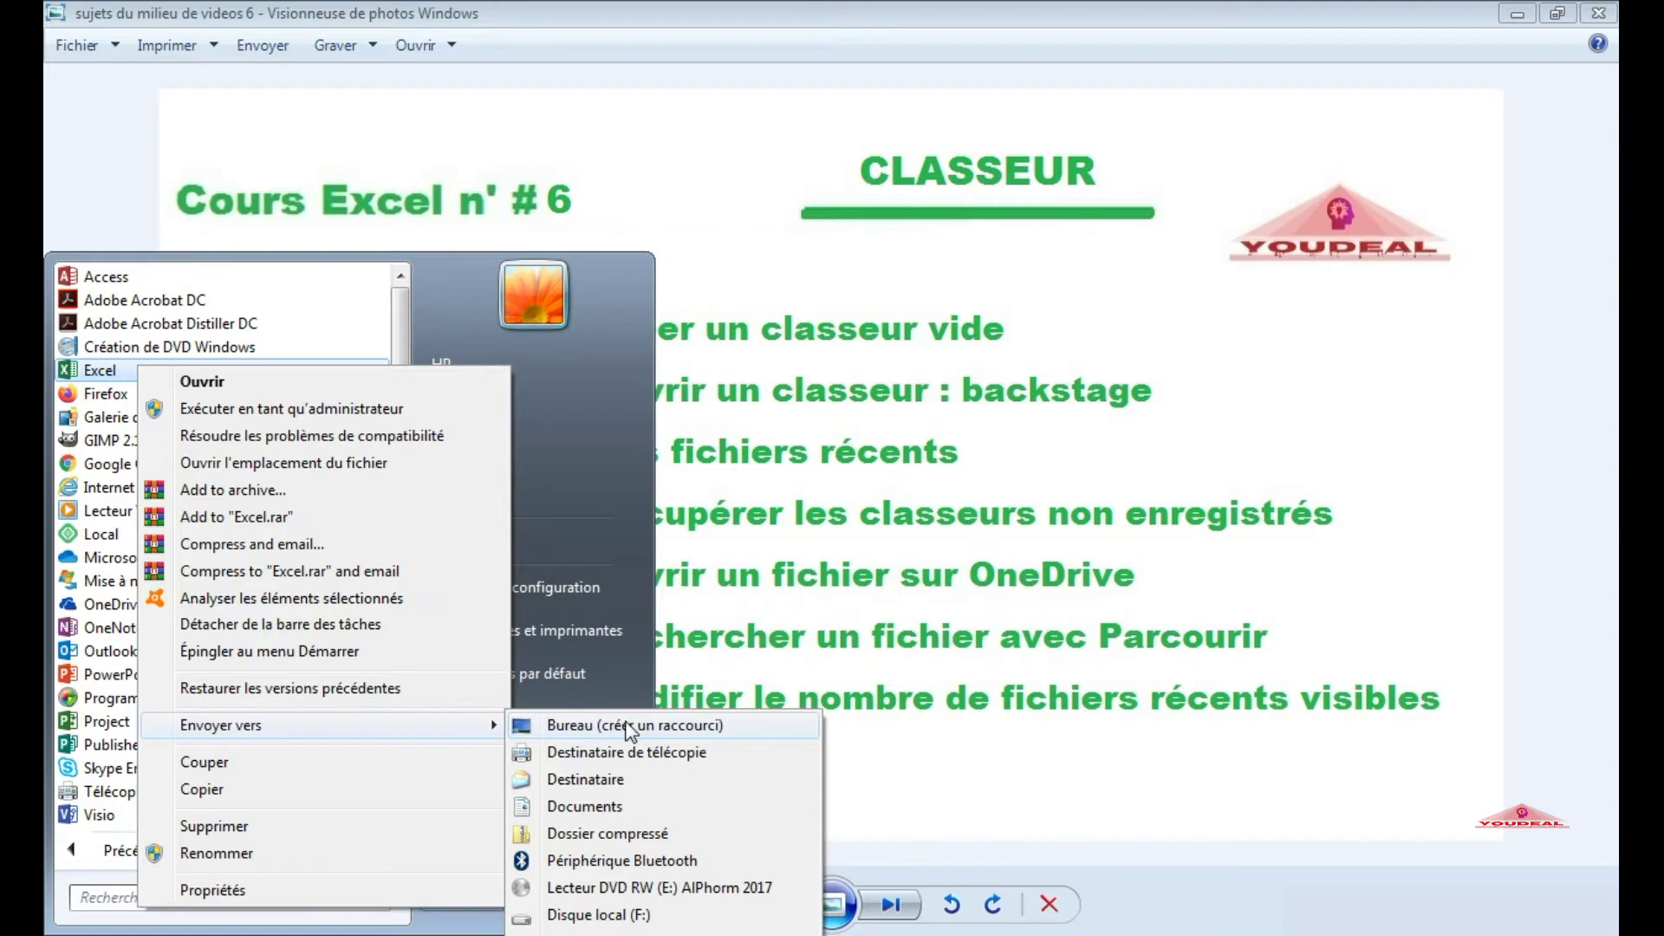
Step: Create a second blank workbook from the Nouveau classeur template
{"action": "left_click", "coordinate": [867, 725]}
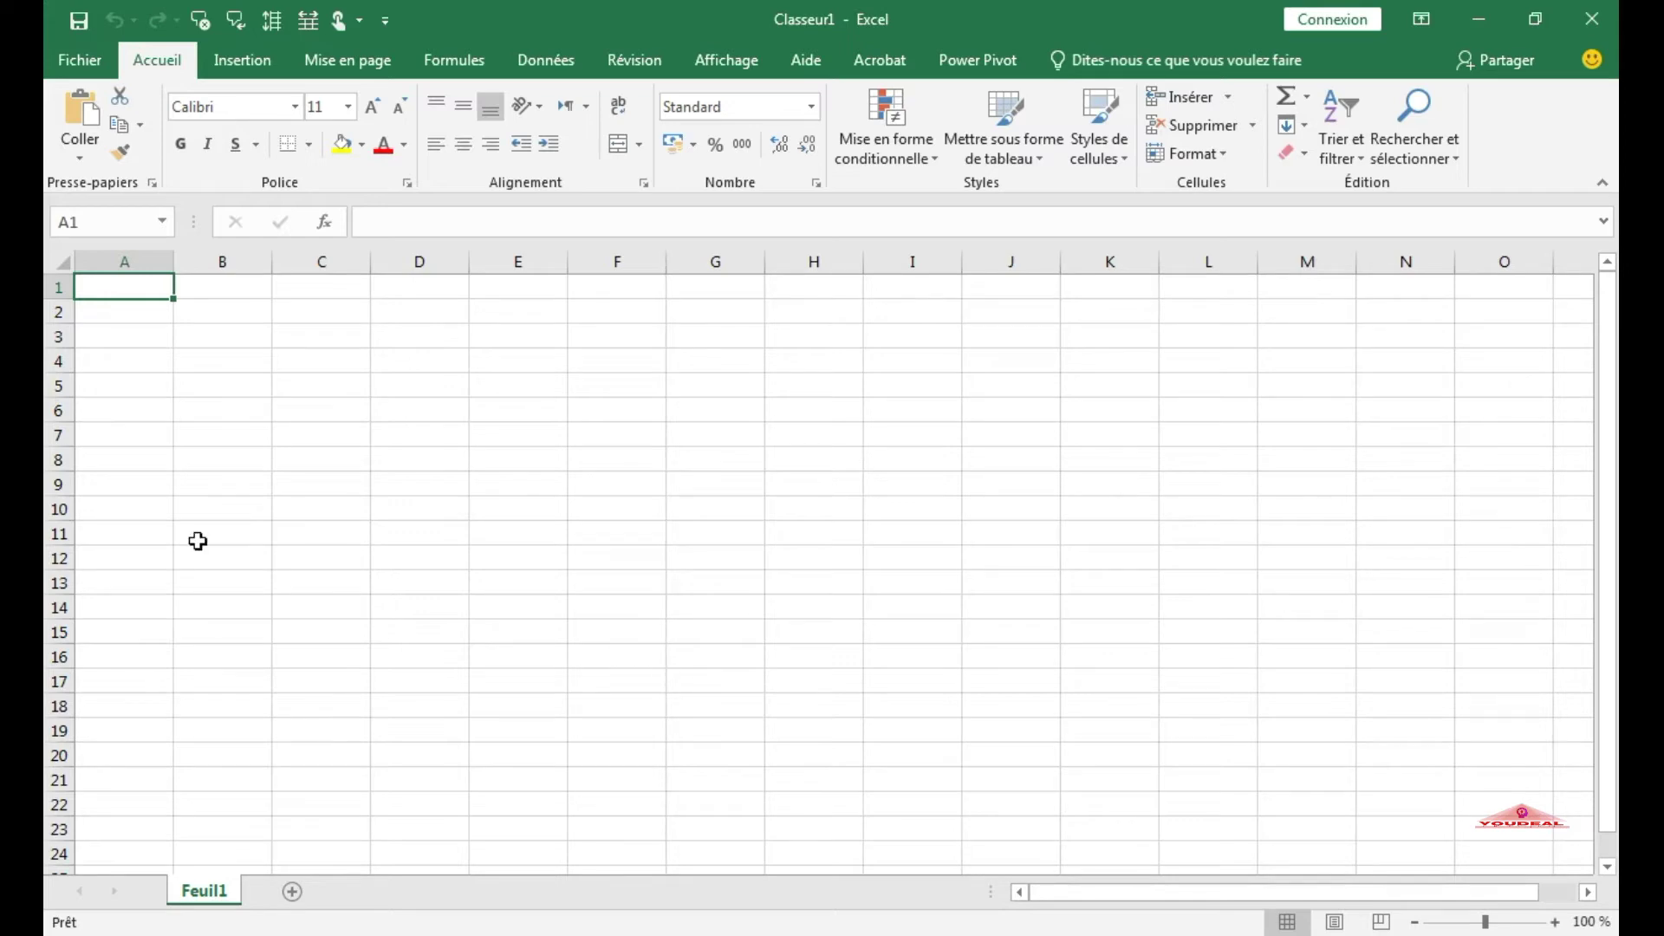
{"action": "left_click", "coordinate": [91, 67]}
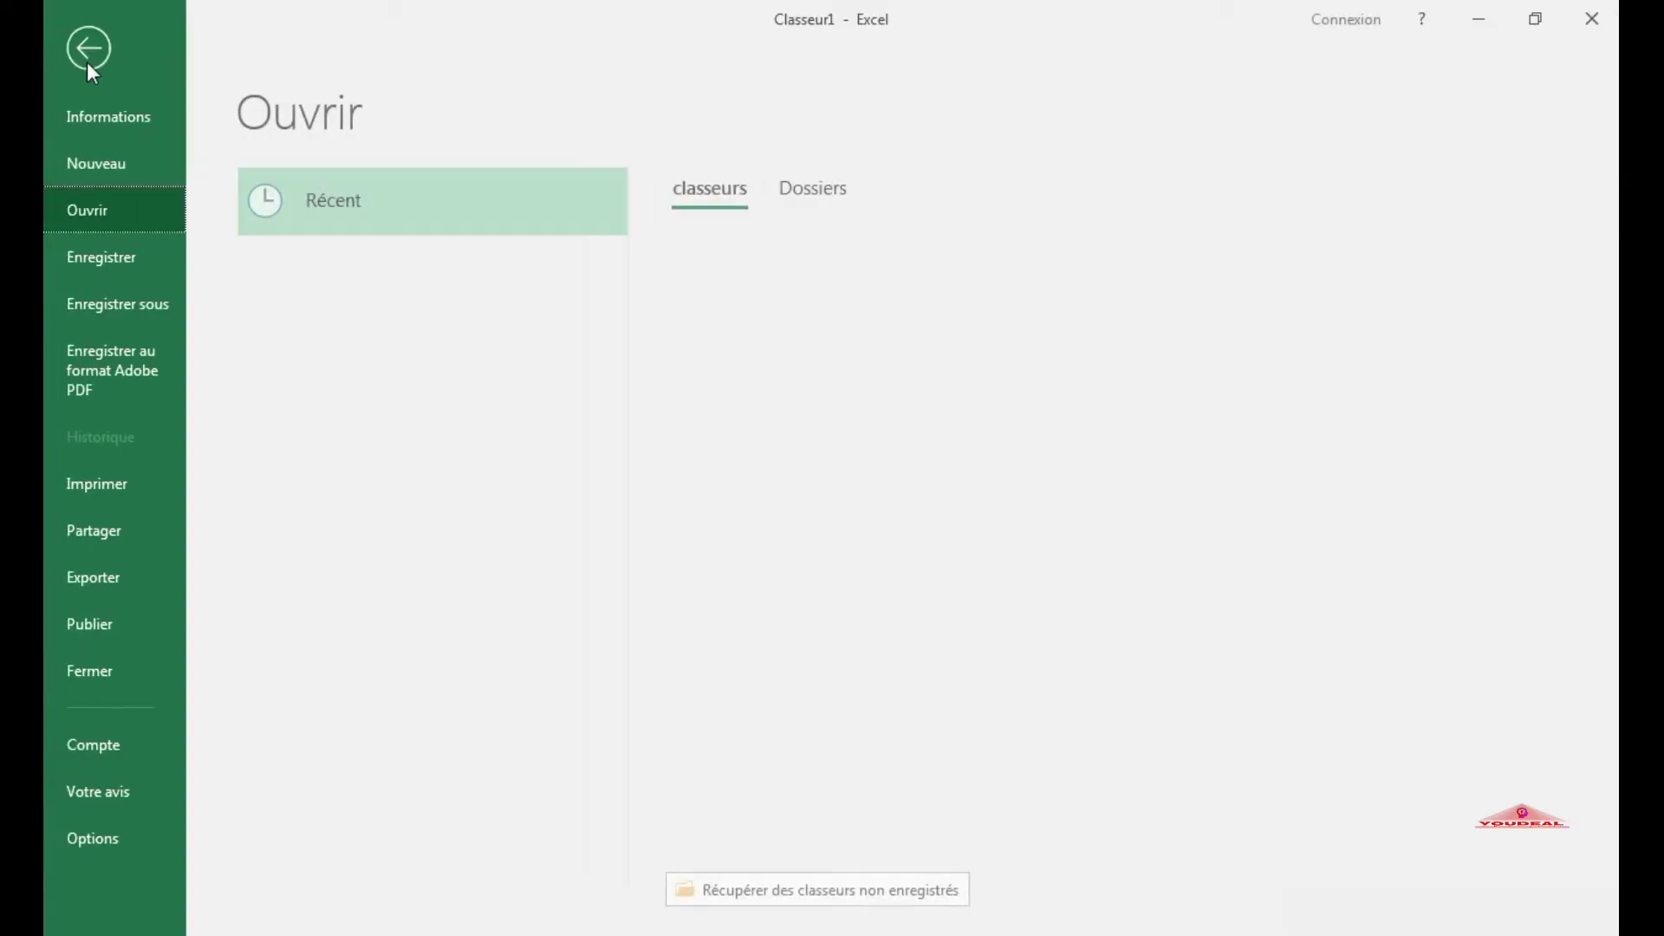
{"action": "left_click", "coordinate": [113, 174]}
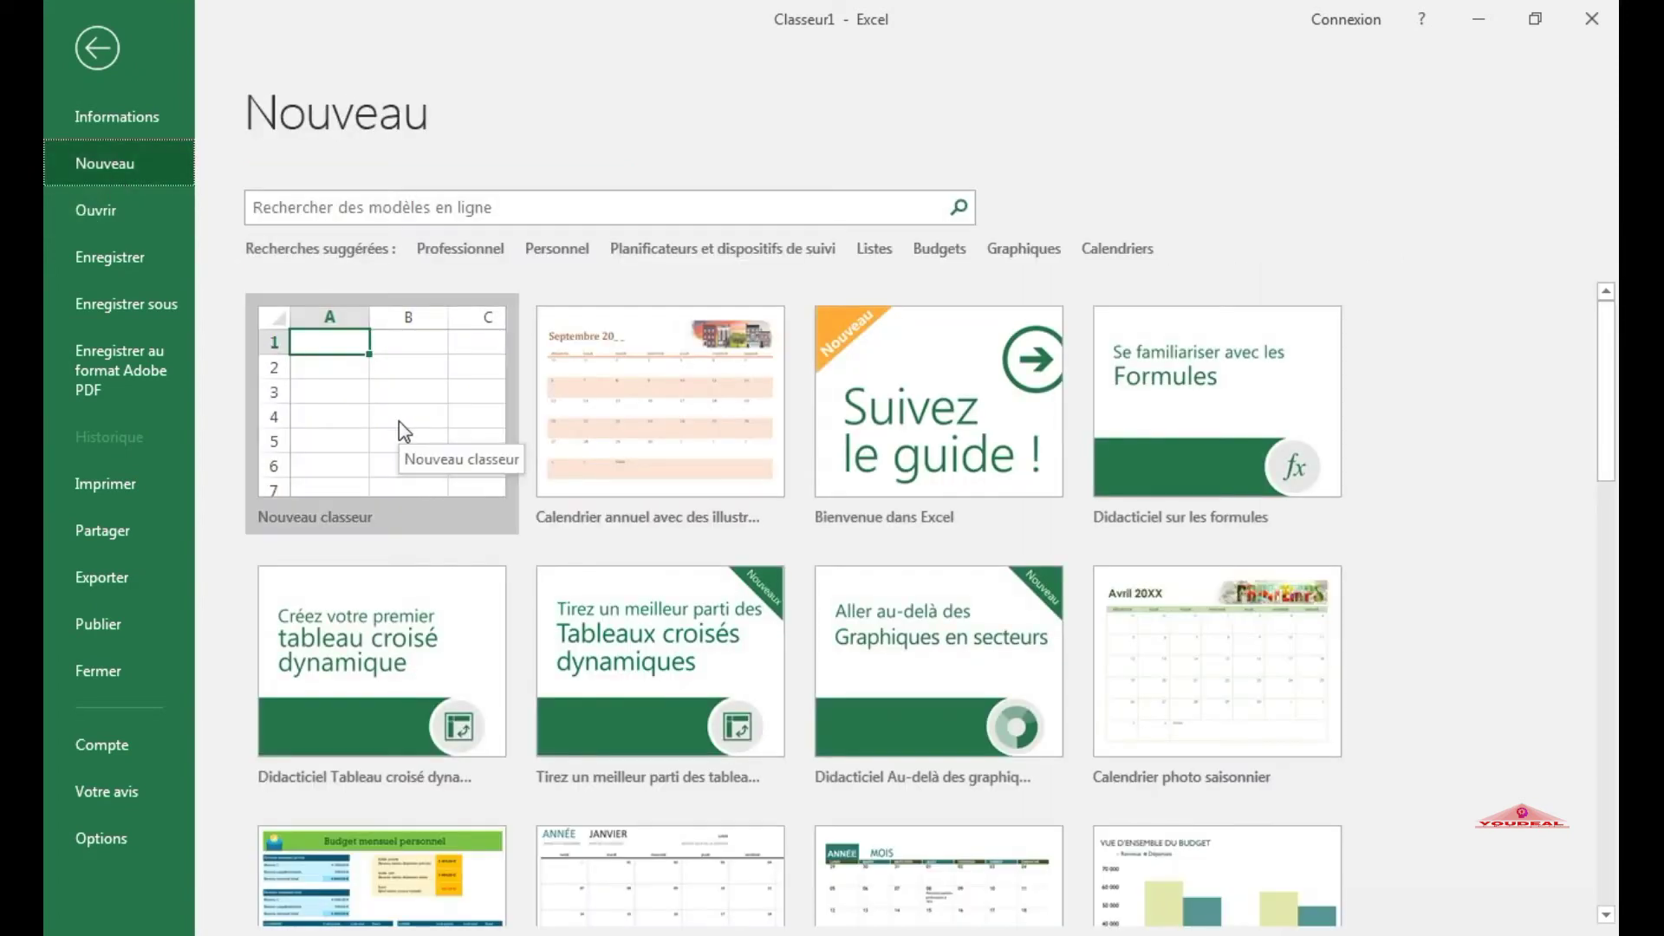
{"action": "left_click", "coordinate": [389, 436]}
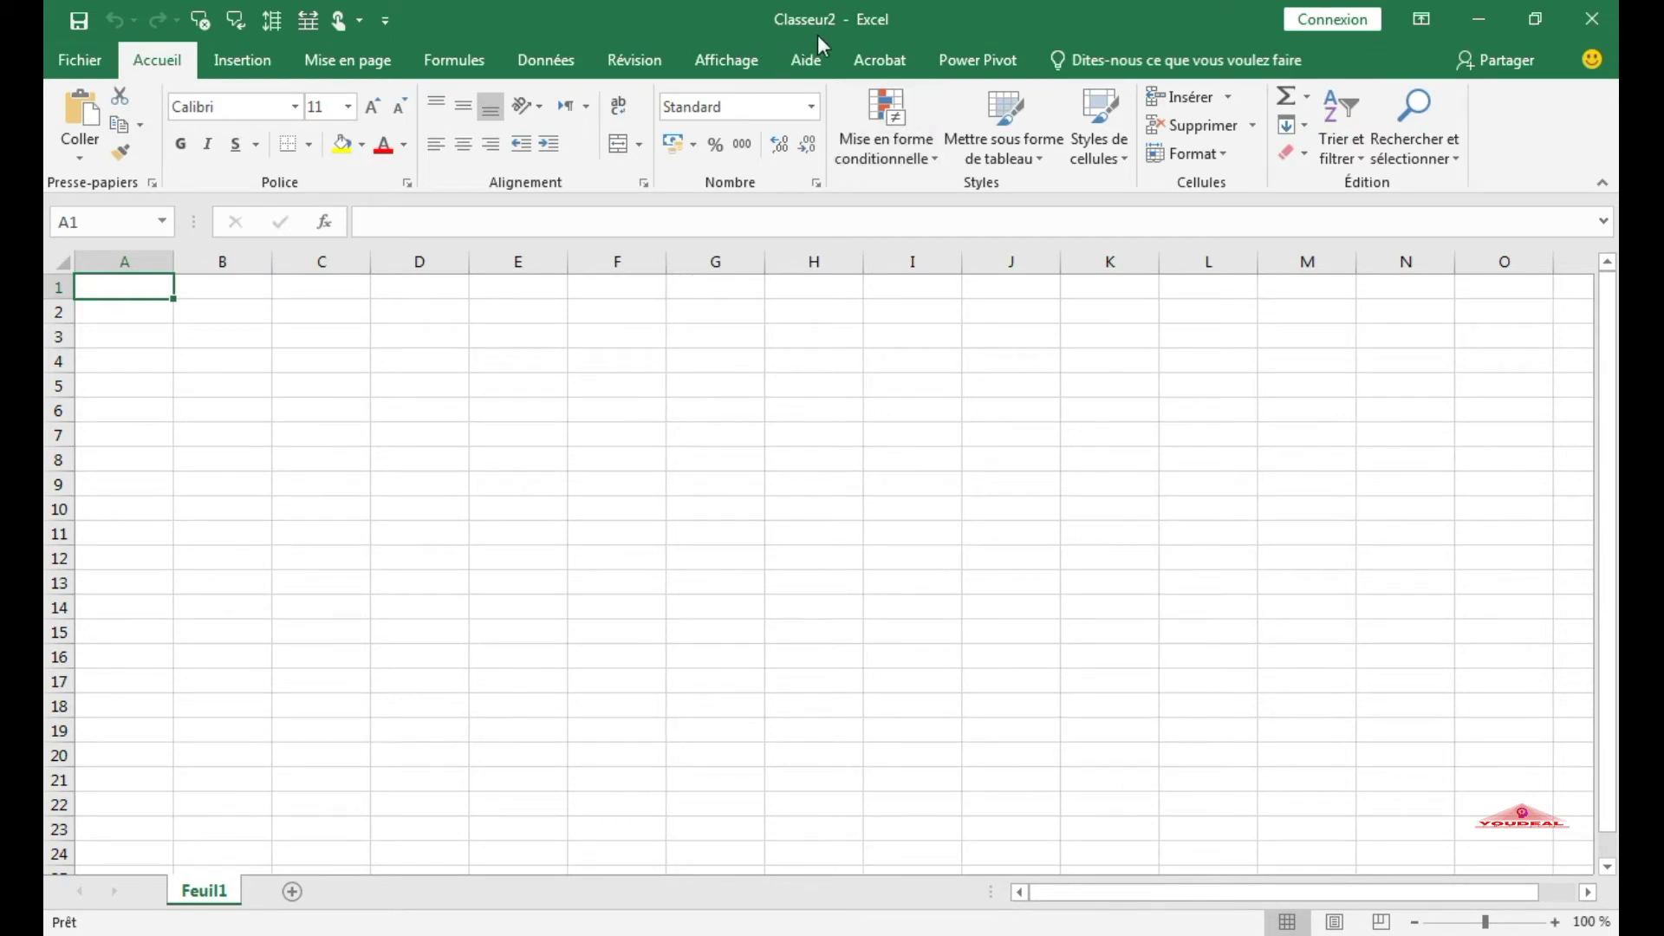
Step: Reduce the Classeur2 window so it is no longer maximized, and bring the Classeur1 window behind it to the front
{"action": "left_click", "coordinate": [1536, 19]}
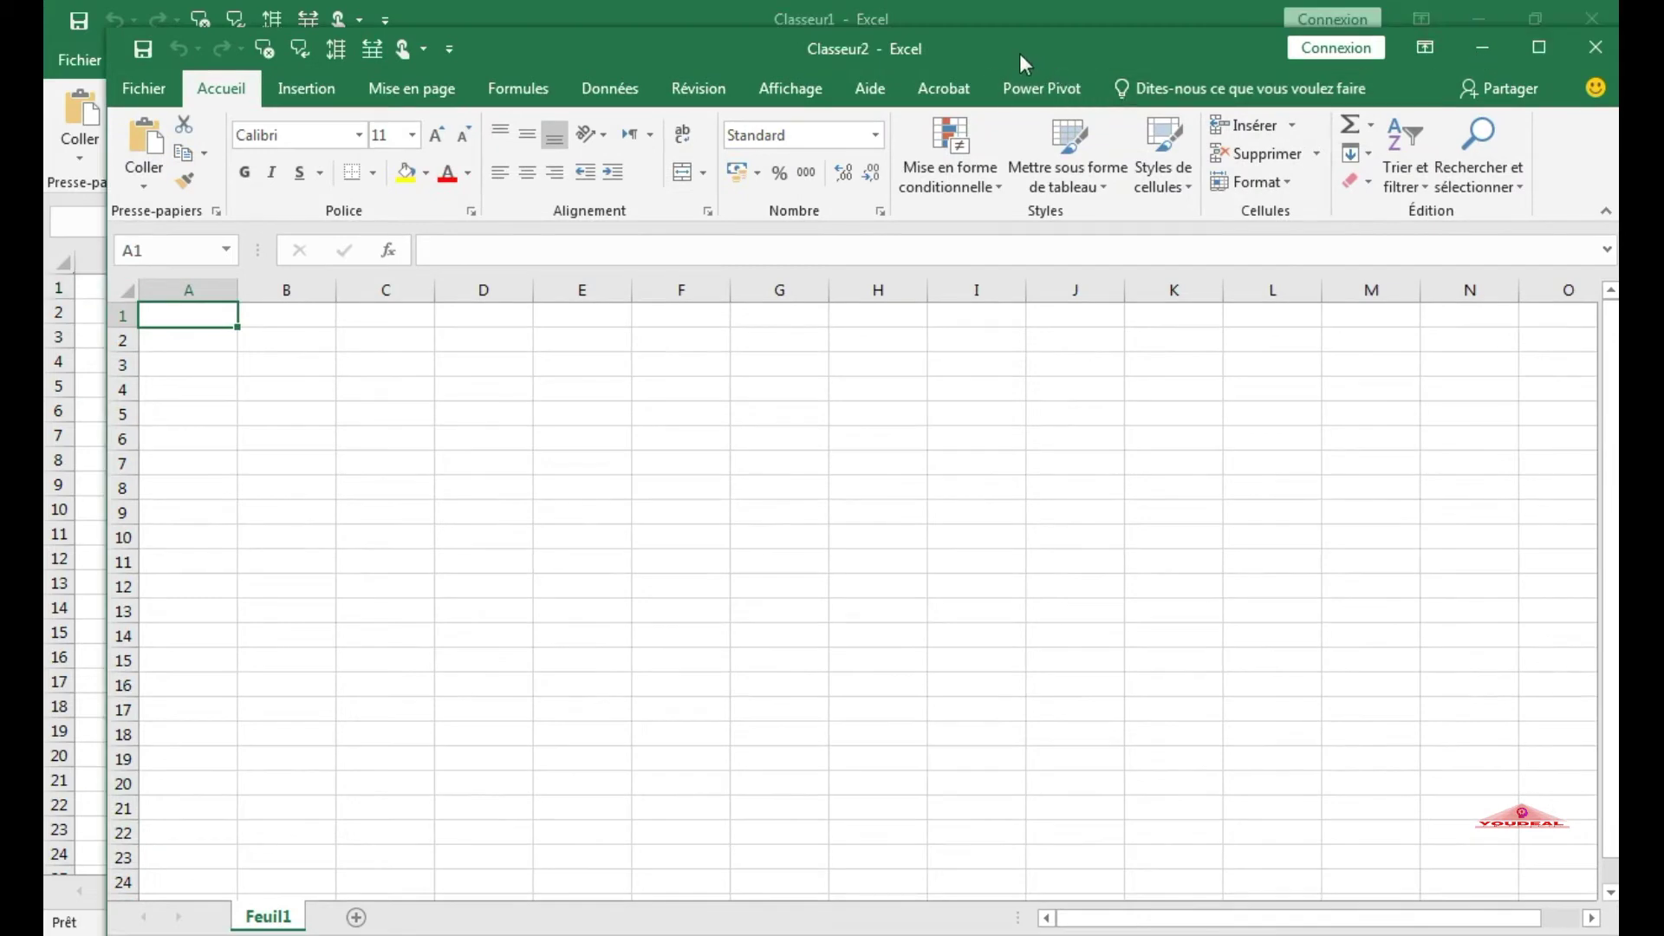
{"action": "left_click_drag", "start_coordinate": [964, 55], "coordinate": [928, 71]}
{"action": "left_click", "coordinate": [928, 14]}
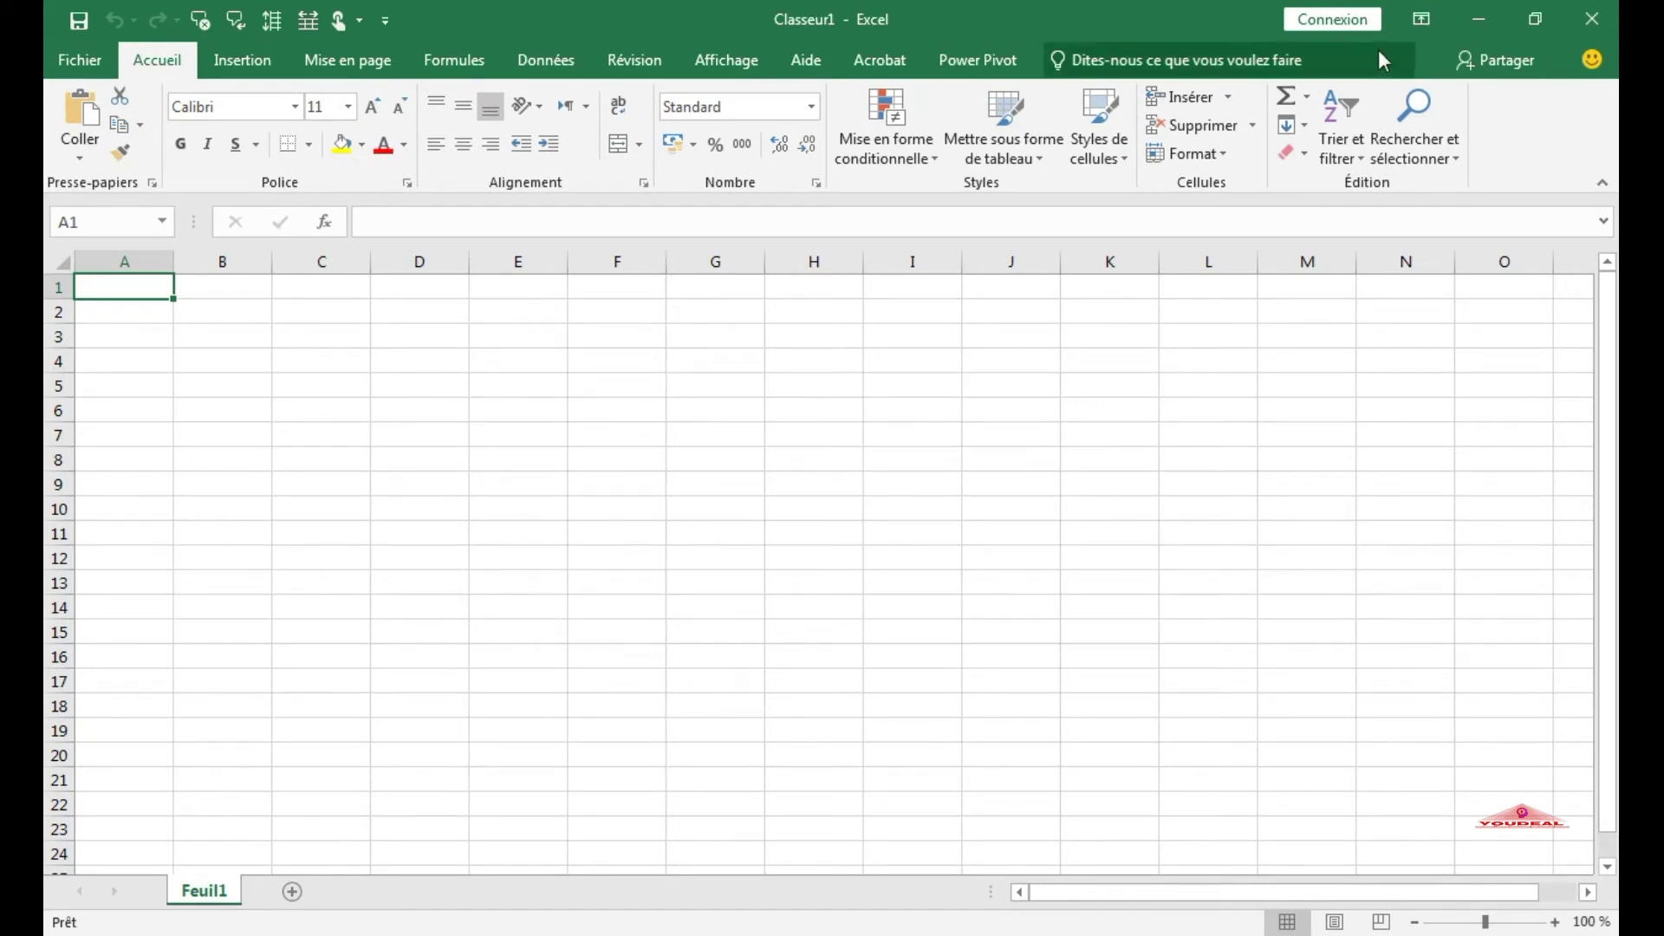
Step: Reduce, move and re-maximize the Classeur1 window, and bring Classeur2 back to the front
{"action": "left_click", "coordinate": [1535, 19]}
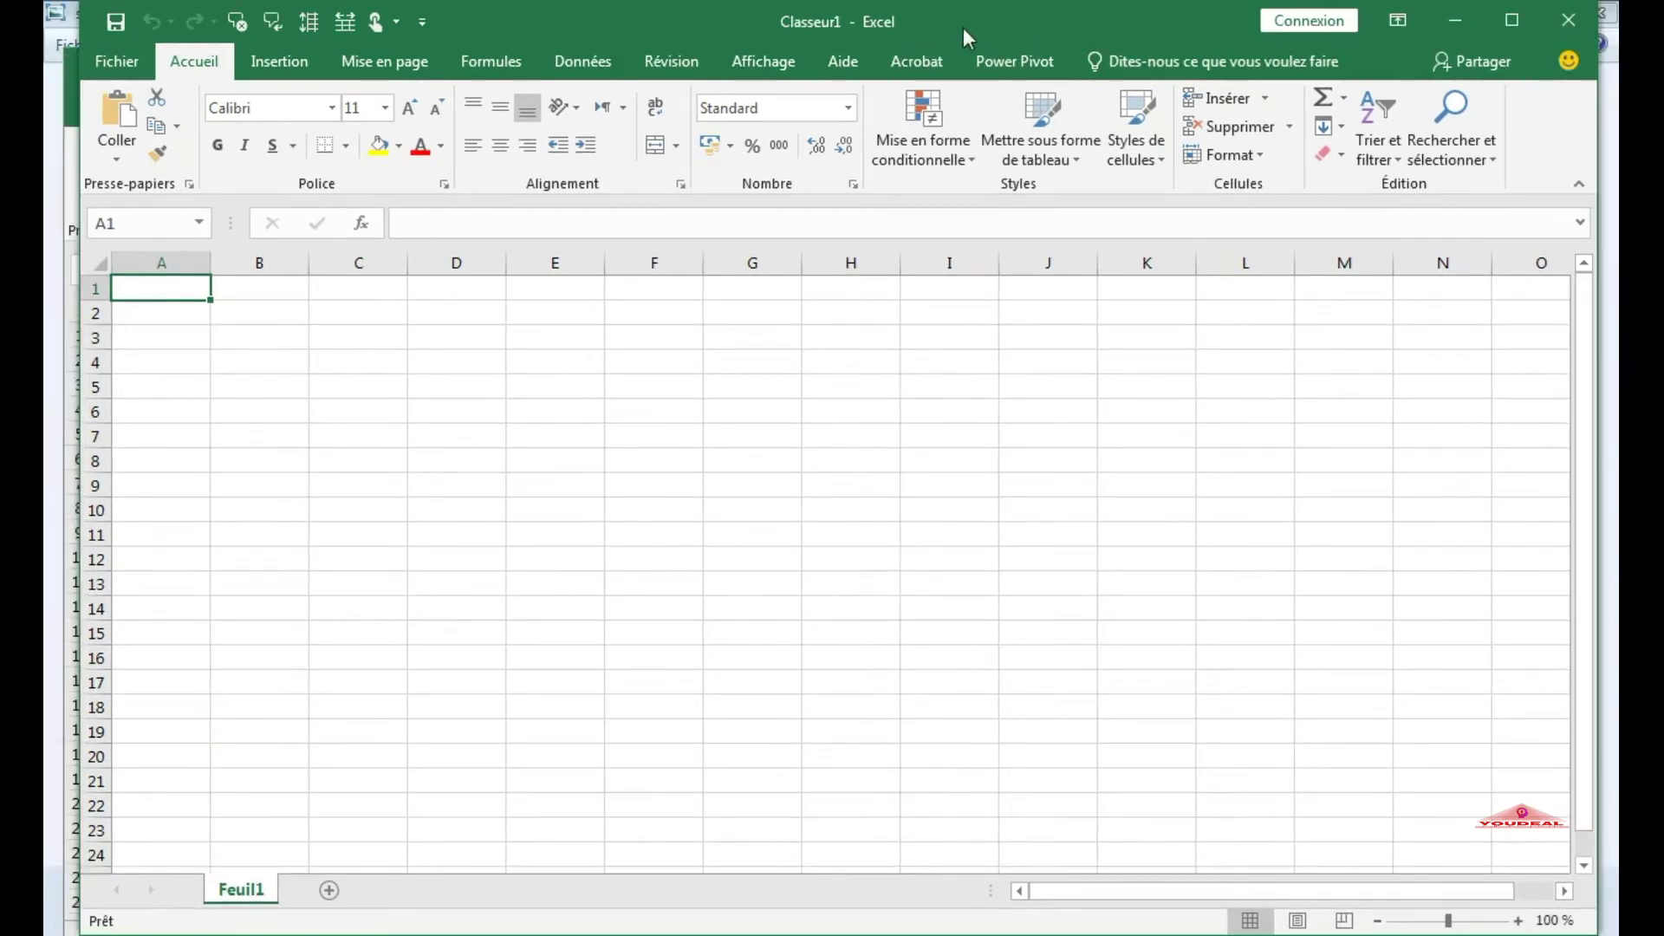
{"action": "left_click_drag", "start_coordinate": [981, 24], "coordinate": [981, 99]}
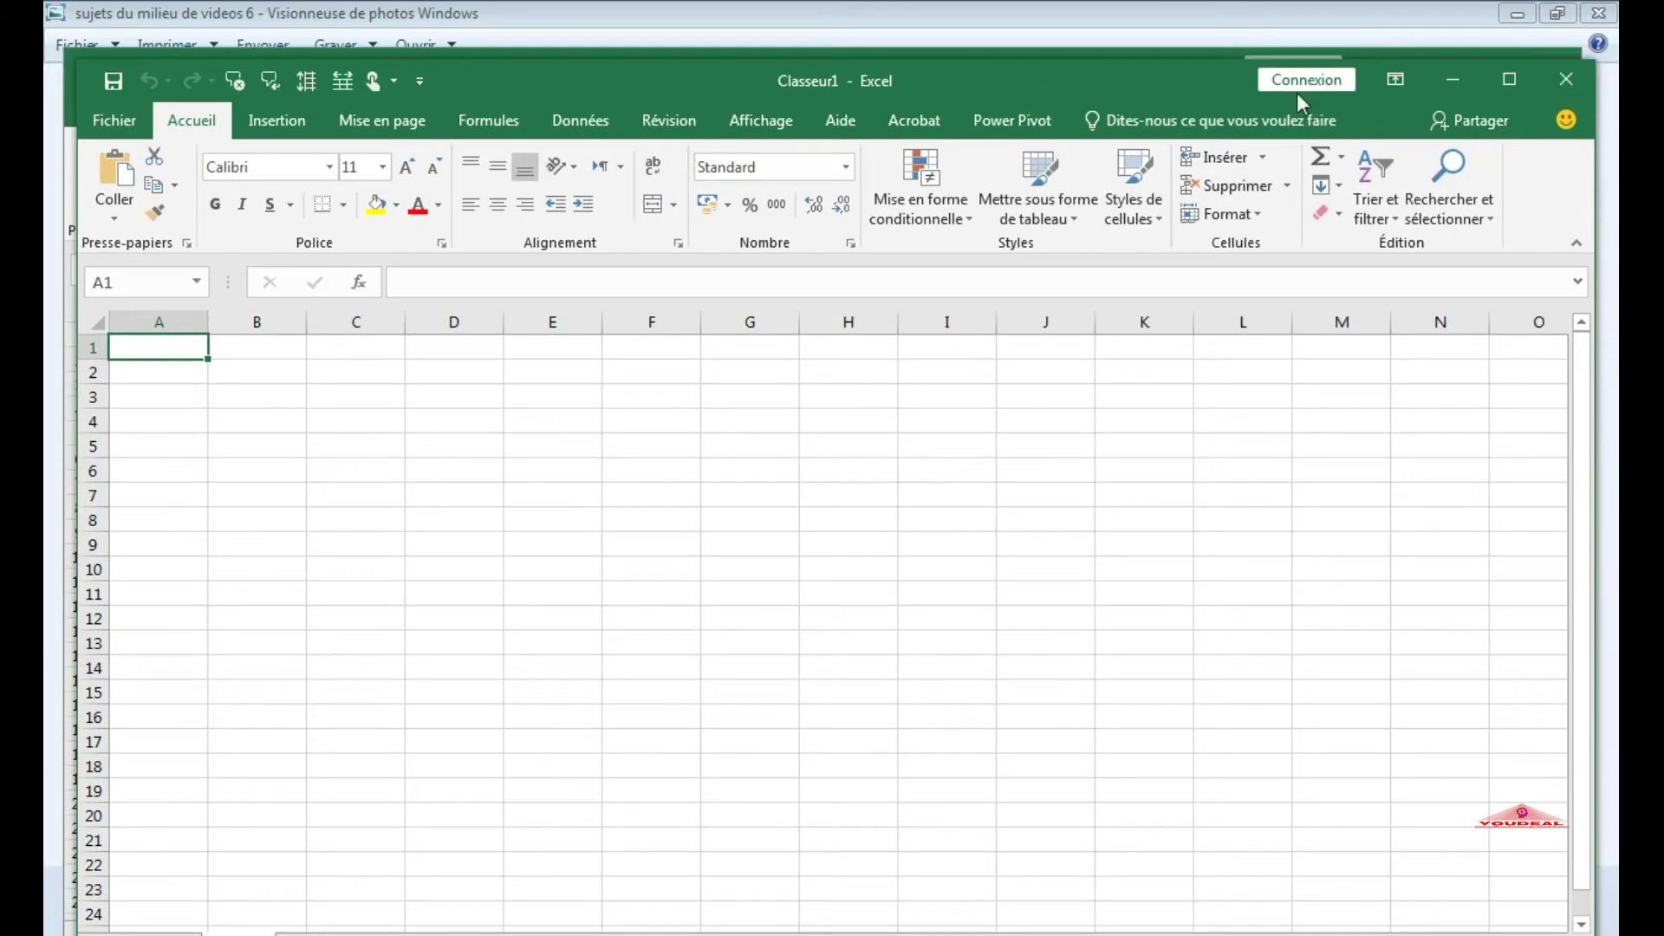
{"action": "left_click", "coordinate": [1504, 79]}
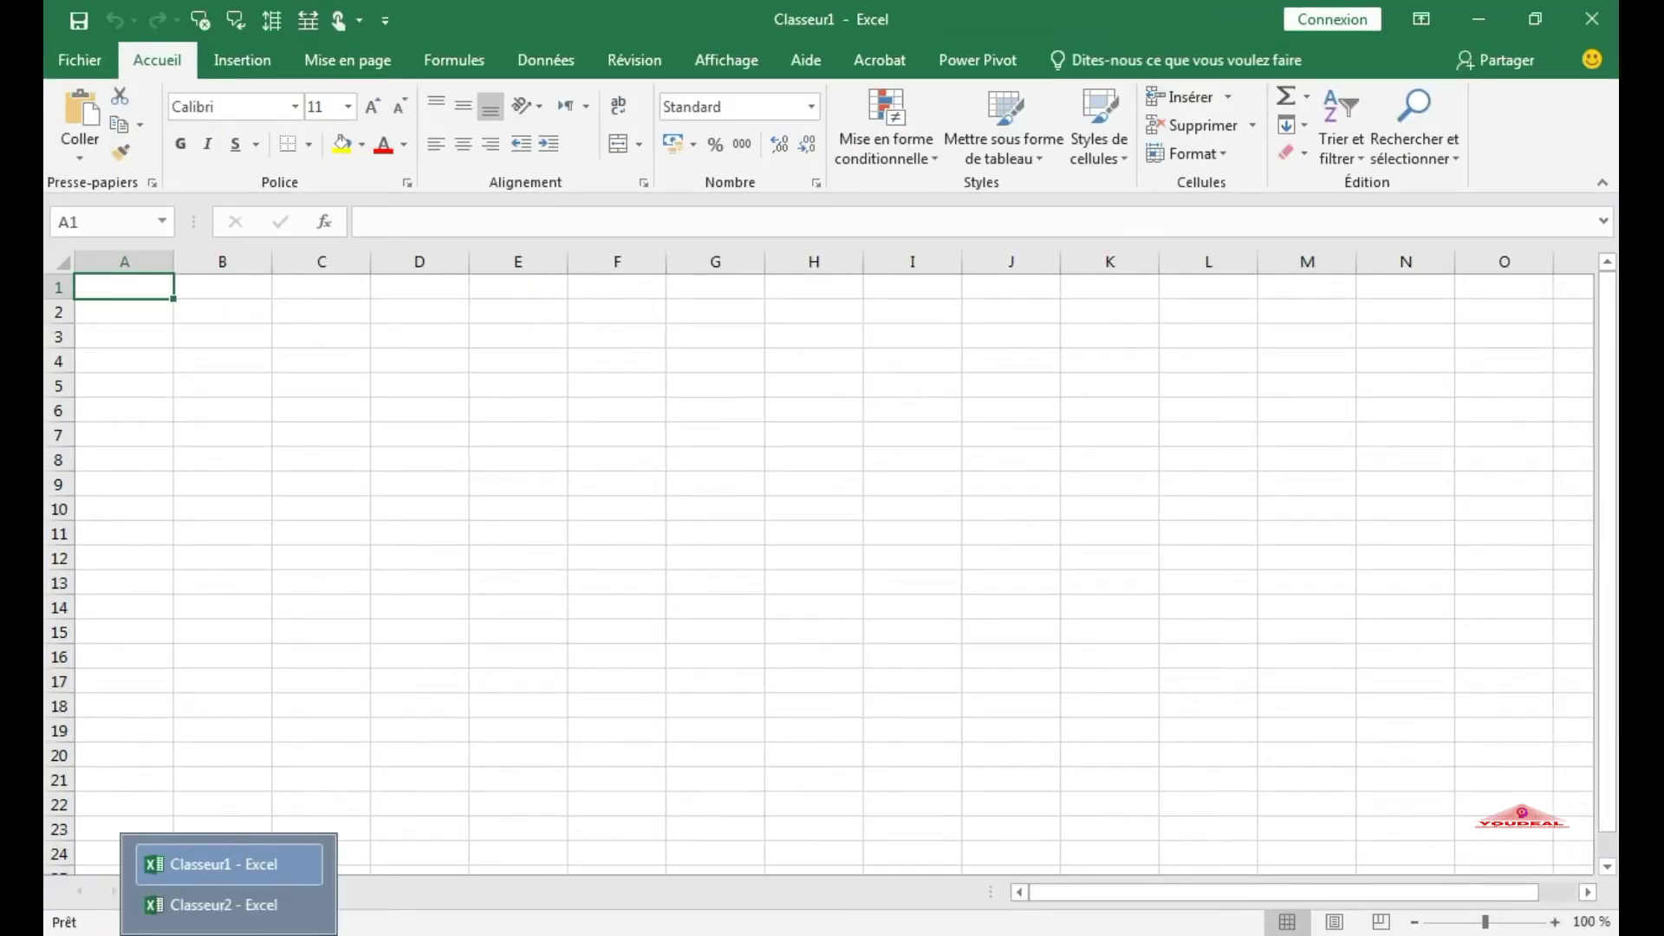
{"action": "left_click", "coordinate": [303, 904]}
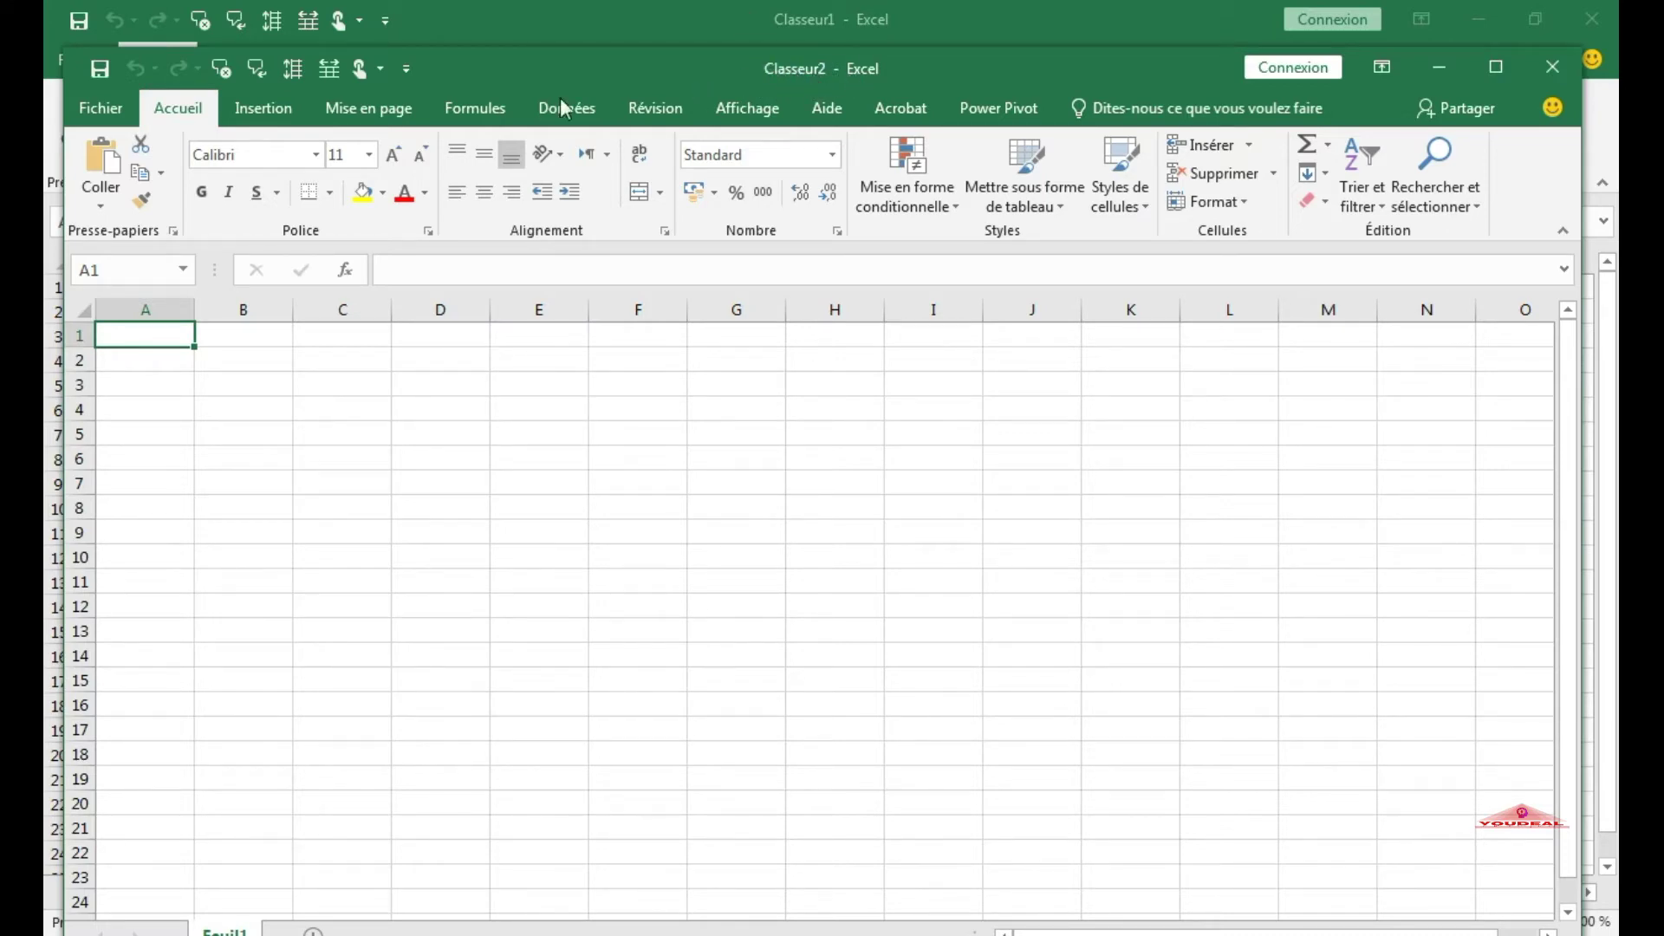
Step: Create further blank workbooks while Classeur1 and Classeur2 stay open
{"action": "left_click", "coordinate": [101, 104]}
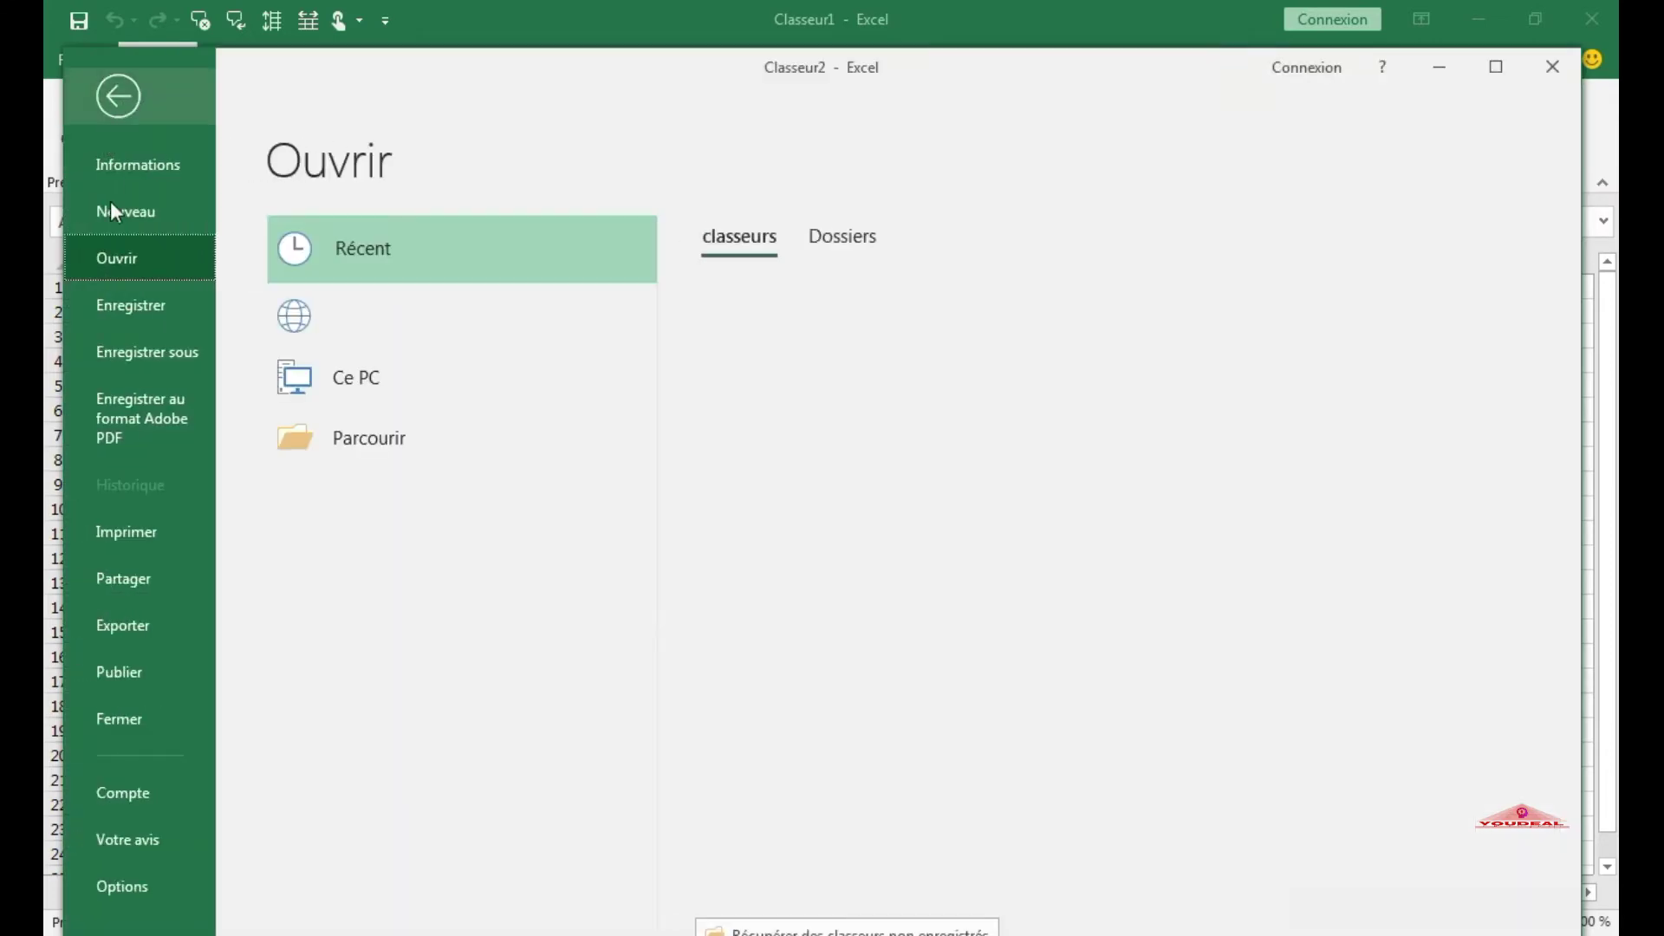
{"action": "left_click", "coordinate": [133, 223]}
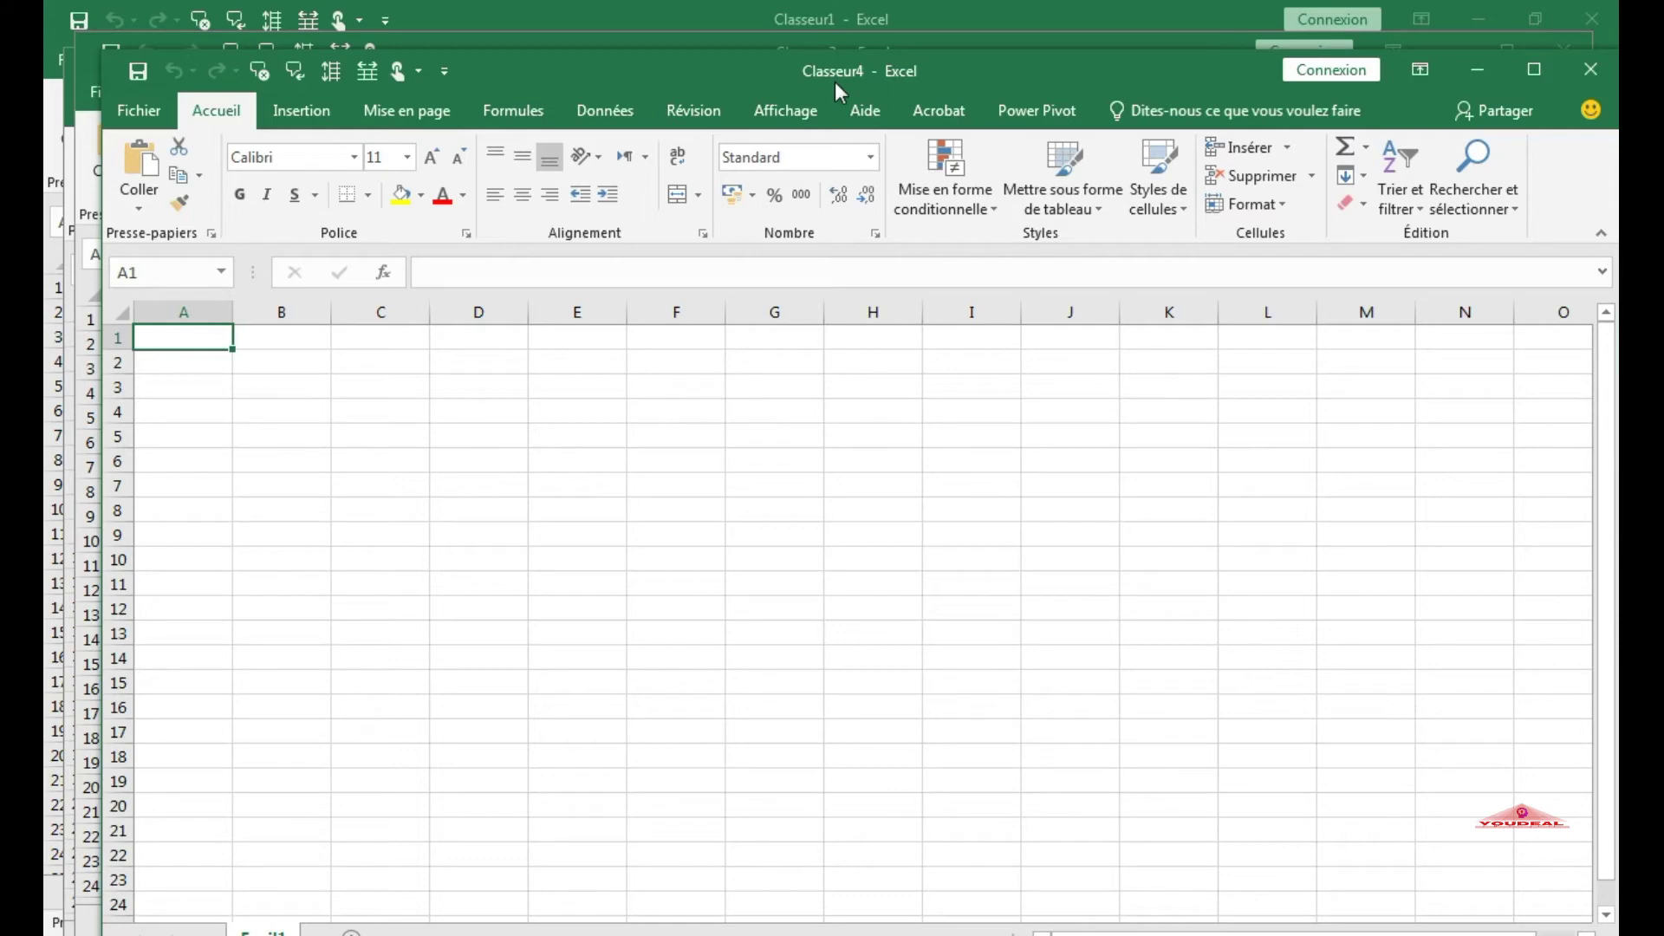
{"action": "key", "text": "ctrl+n"}
Step: Close all the additional blank workbooks, including Classeur2, keeping only Classeur1 open
{"action": "left_click", "coordinate": [1588, 76]}
{"action": "left_click", "coordinate": [1588, 71]}
{"action": "left_click", "coordinate": [1575, 50]}
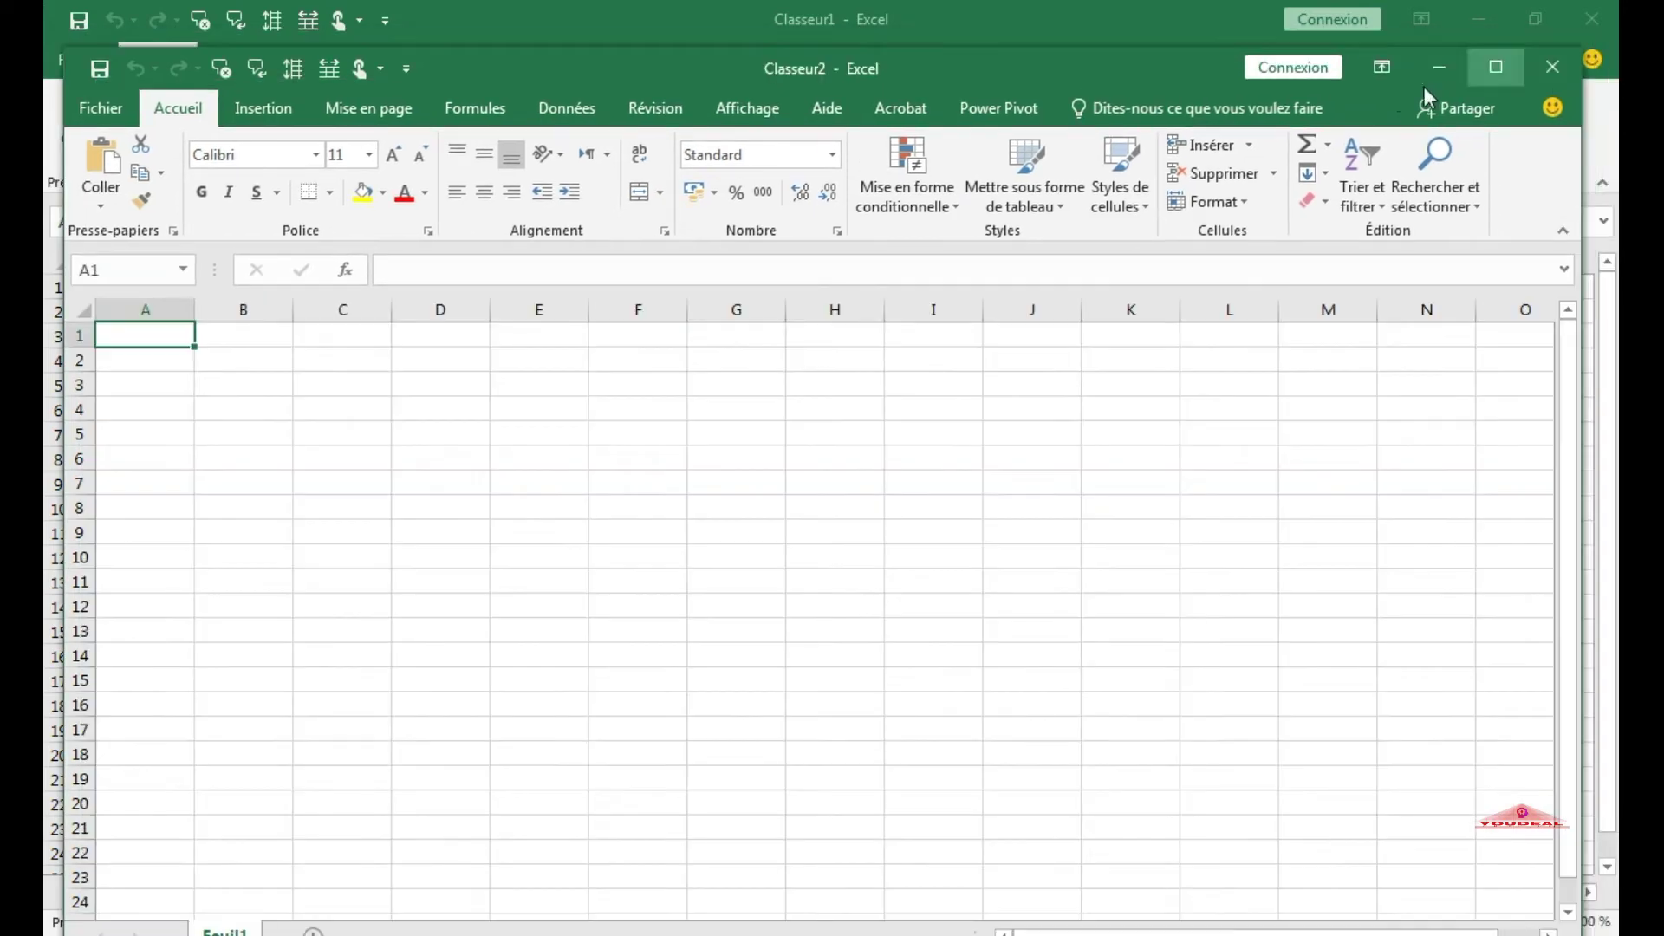
{"action": "left_click", "coordinate": [1549, 61]}
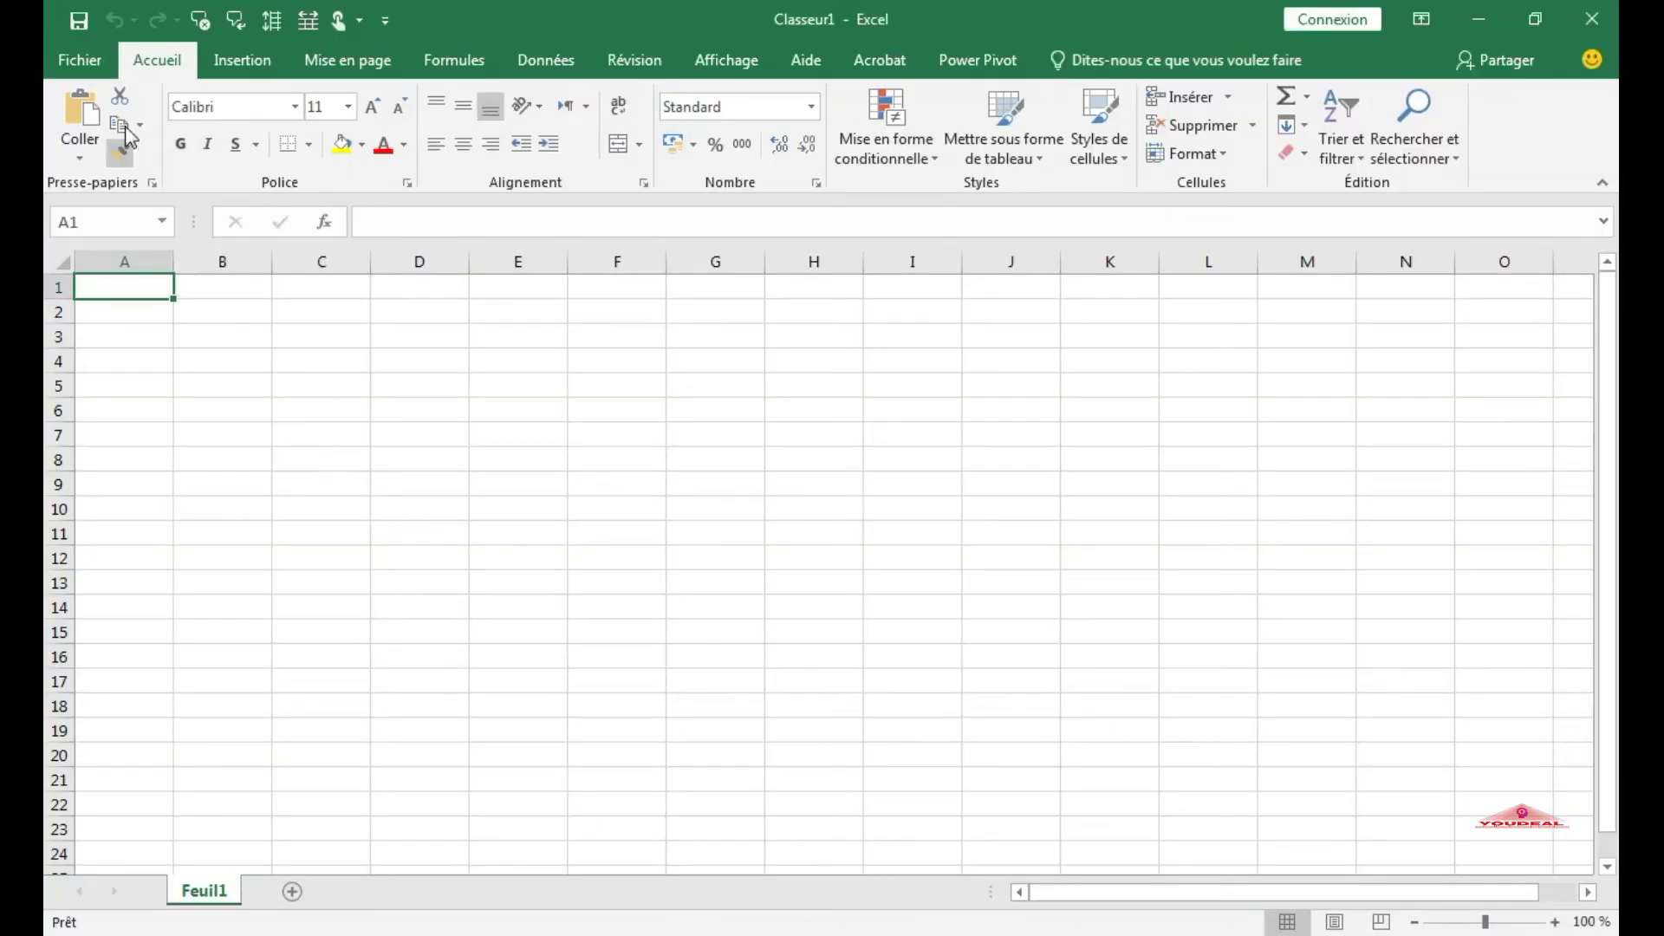
Step: Examine the full list of recent workbooks on the Ouvrir page, including their locations and date groups
{"action": "left_click", "coordinate": [86, 53]}
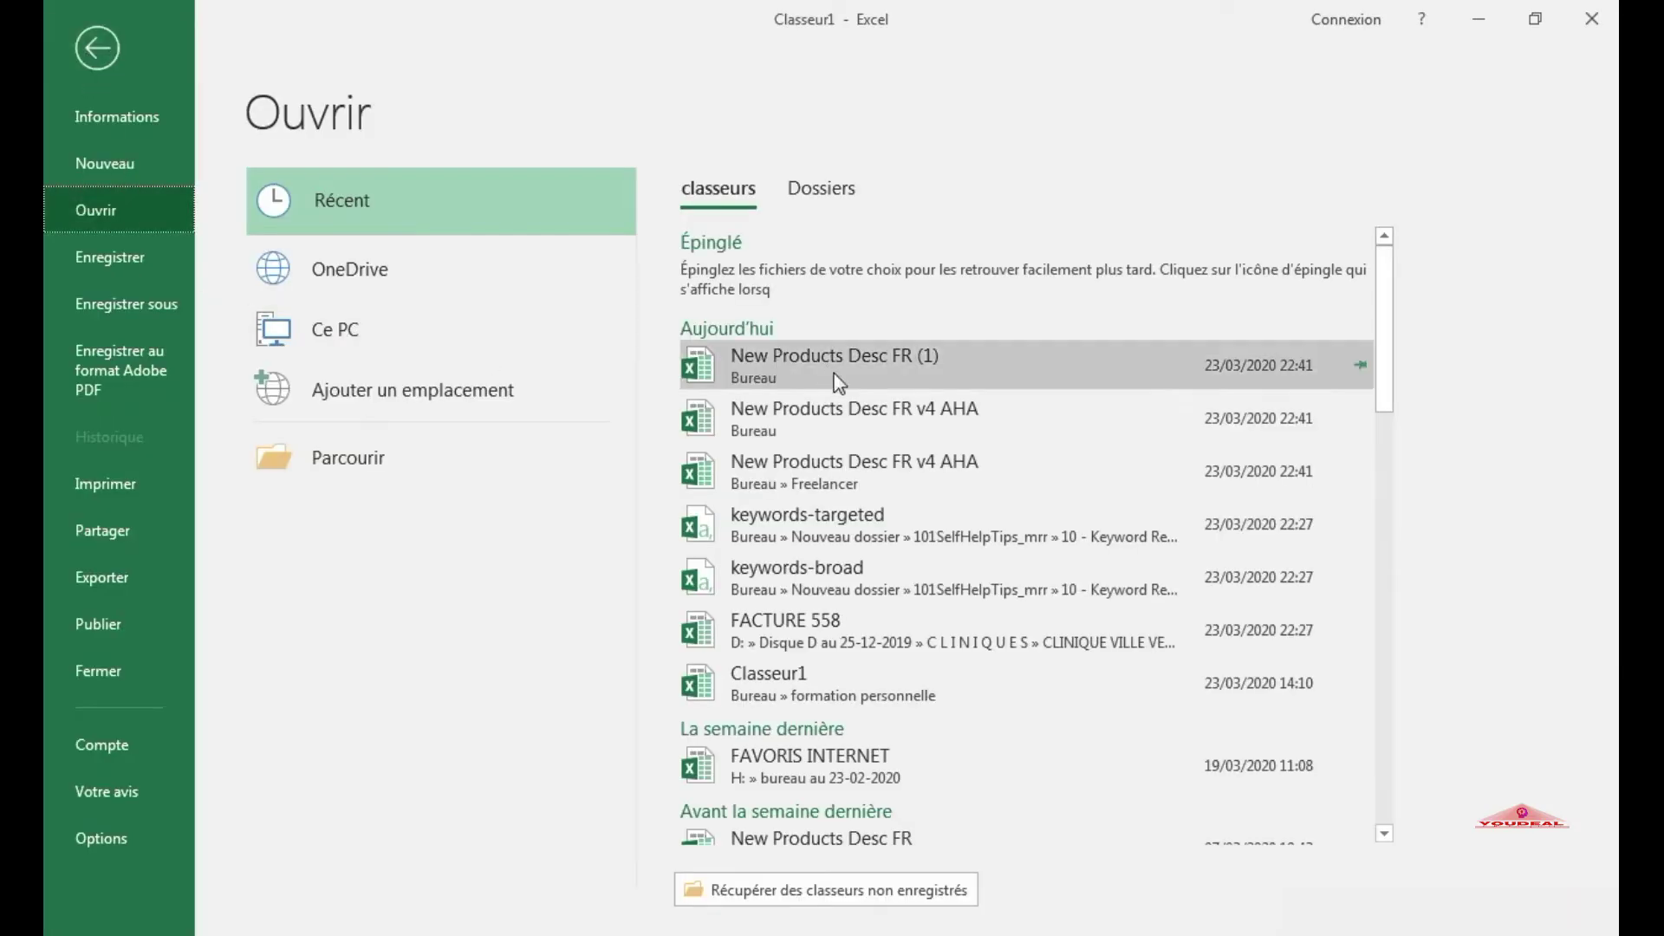
{"action": "scroll", "coordinate": [1044, 383], "scroll_direction": "down", "scroll_amount": 2}
{"action": "scroll", "coordinate": [1006, 575], "scroll_direction": "down", "scroll_amount": 20}
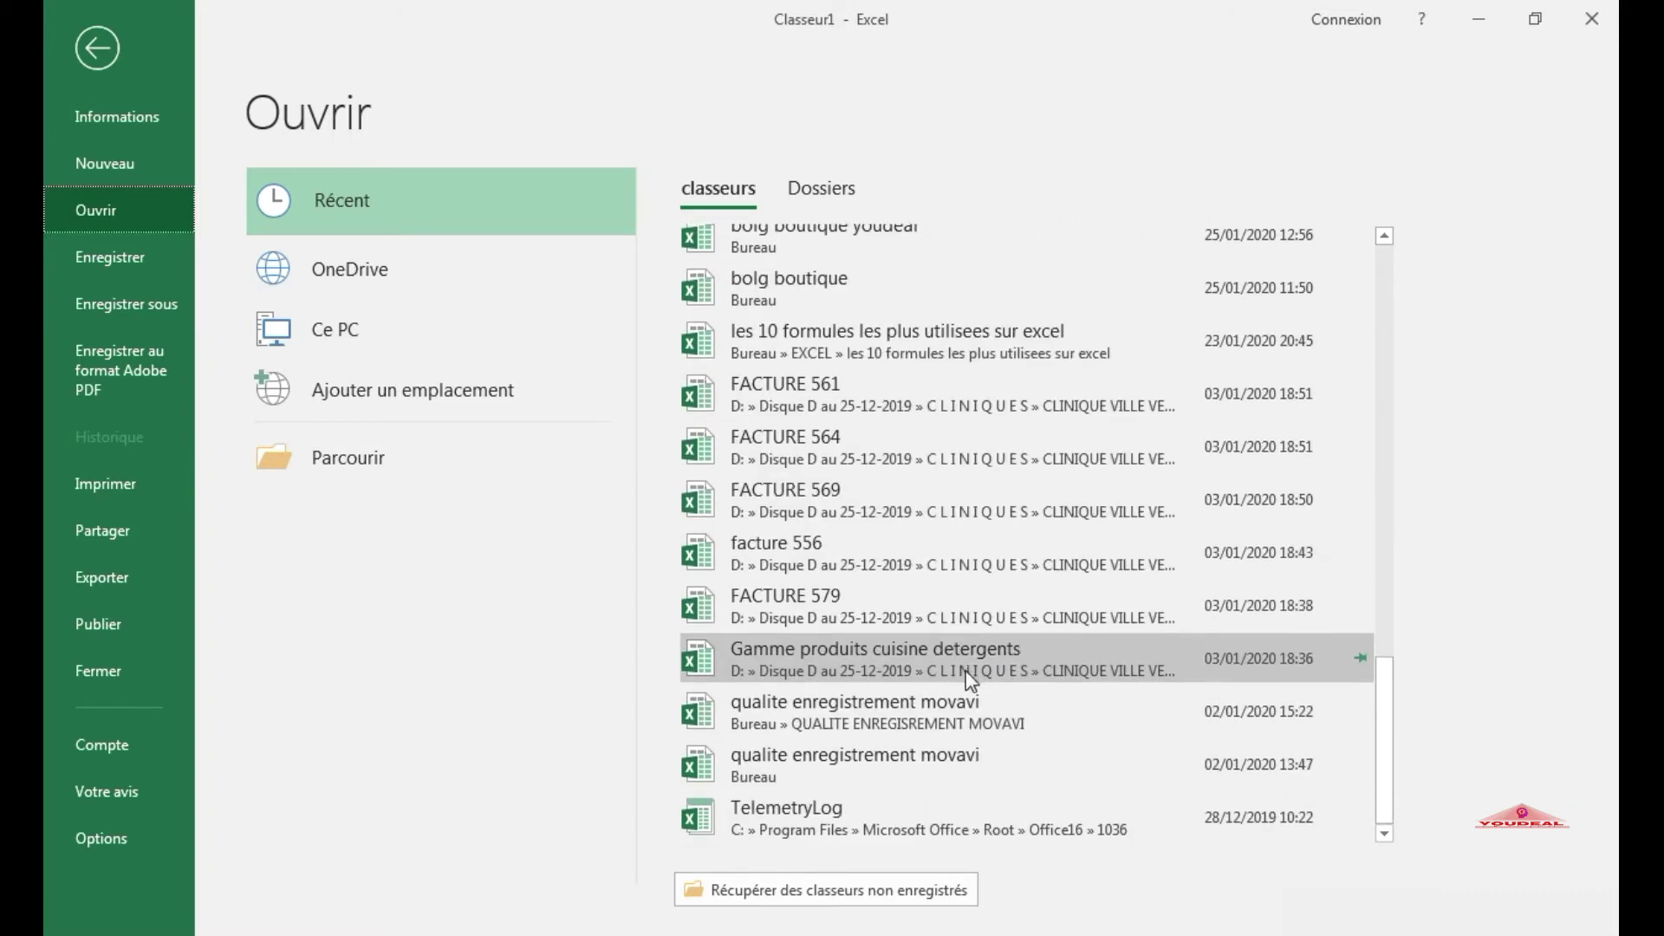
{"action": "scroll", "coordinate": [962, 659], "scroll_direction": "up", "scroll_amount": 20}
{"action": "scroll", "coordinate": [955, 635], "scroll_direction": "up", "scroll_amount": 5}
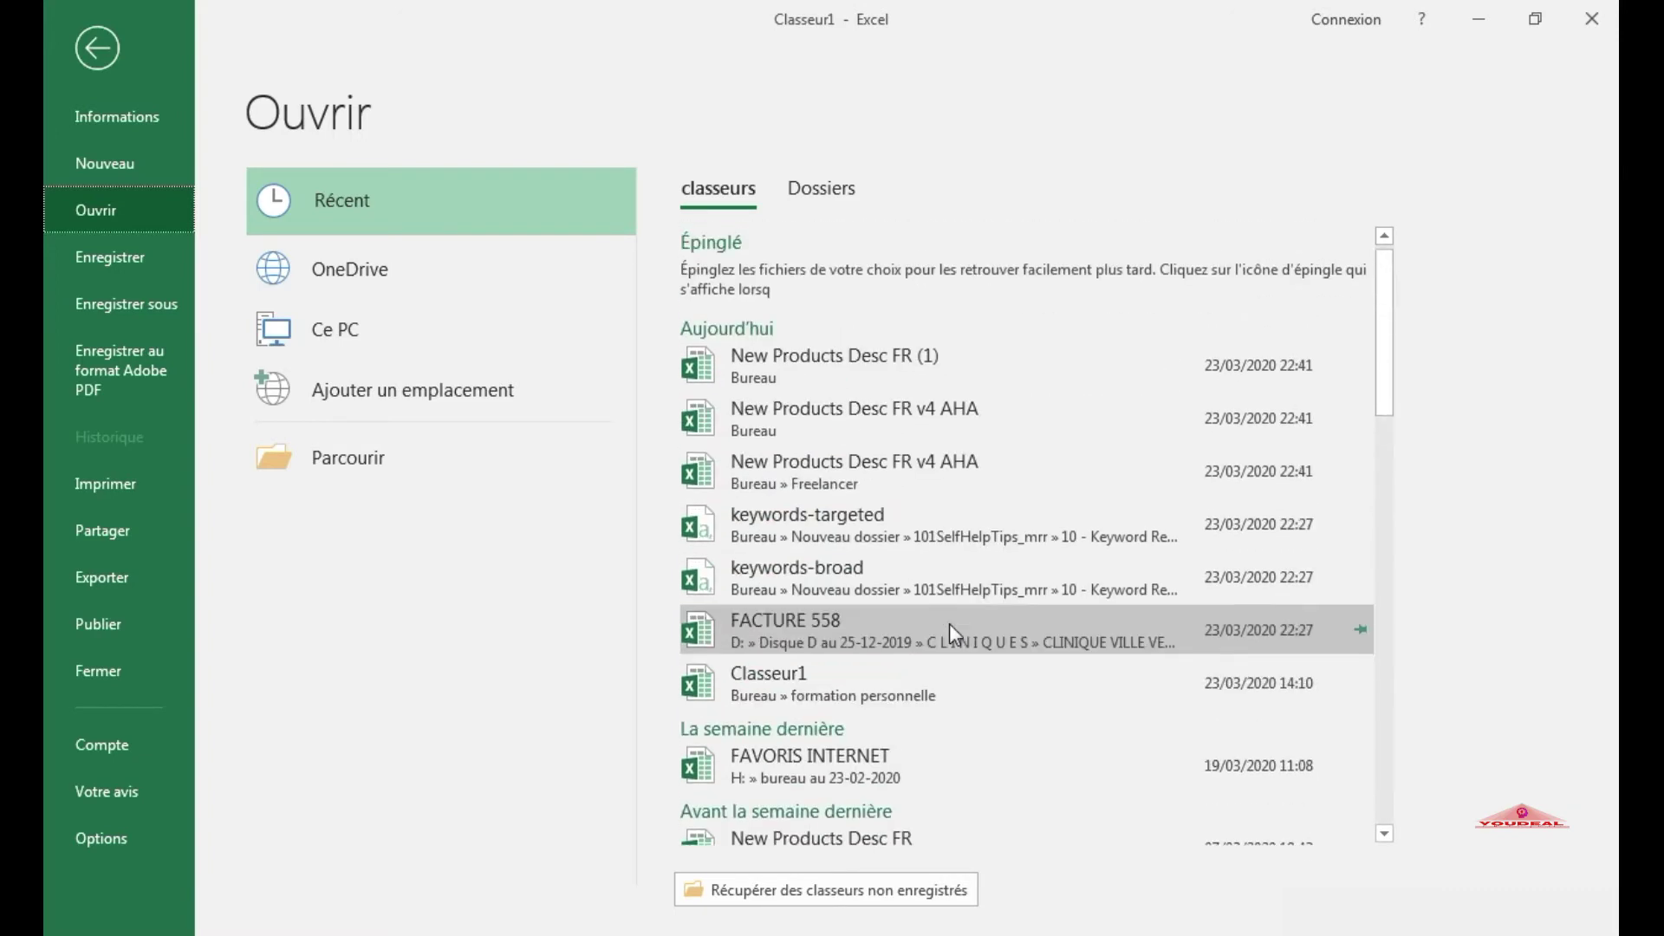
{"action": "scroll", "coordinate": [954, 442], "scroll_direction": "down", "scroll_amount": 5}
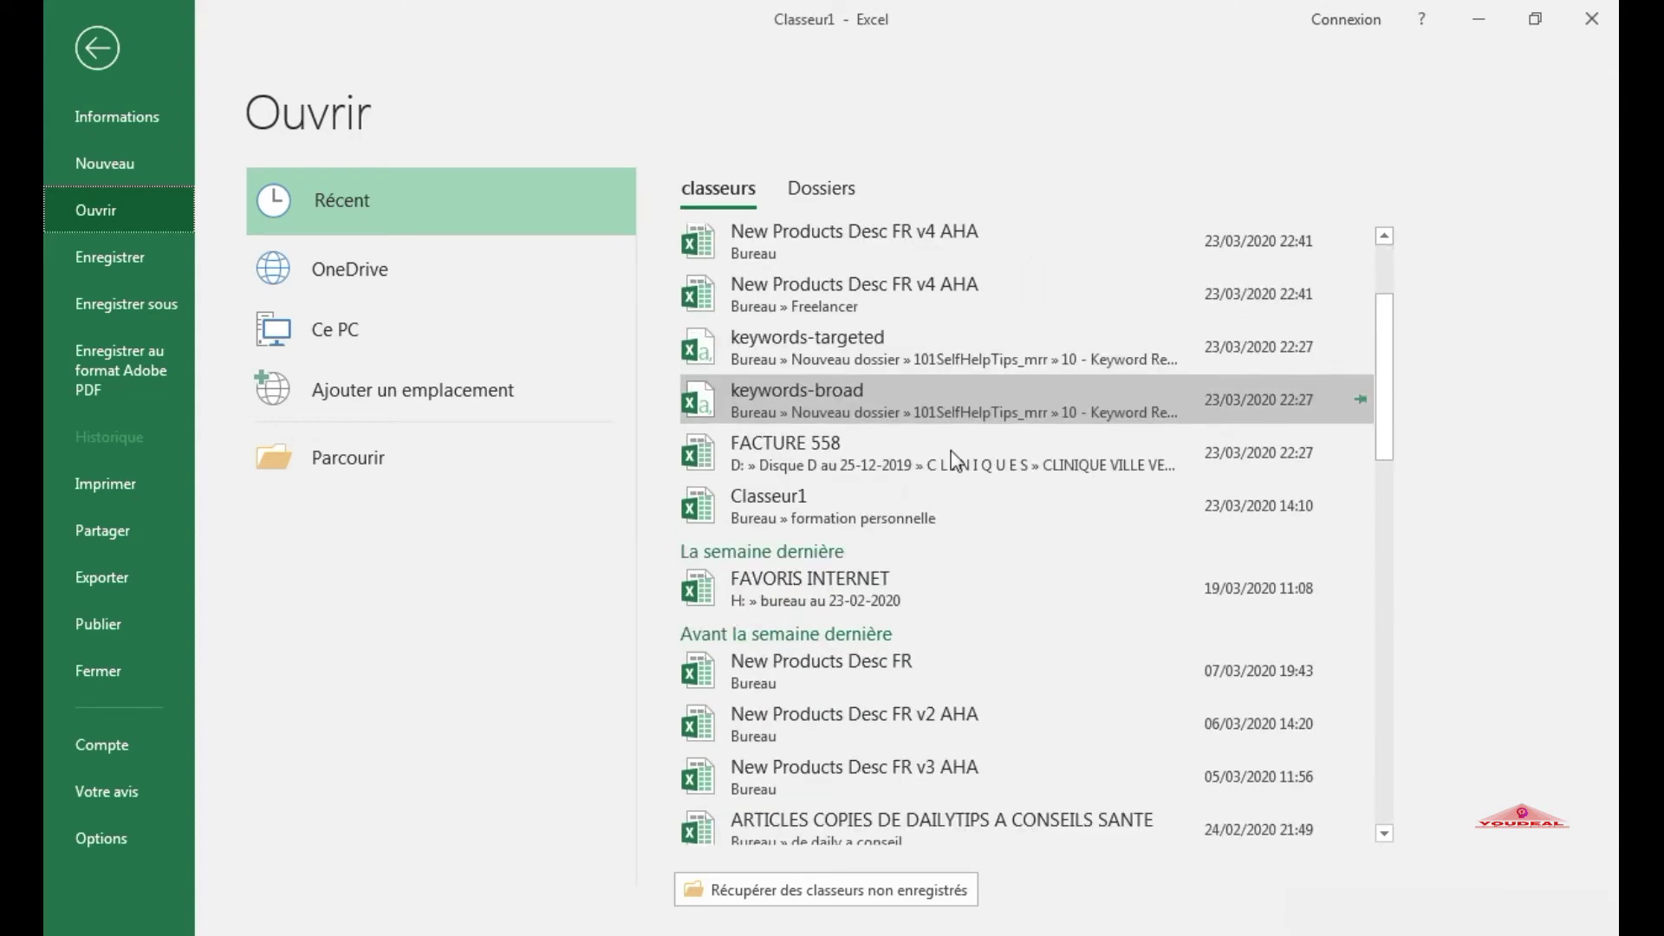
{"action": "scroll", "coordinate": [945, 466], "scroll_direction": "down", "scroll_amount": 3}
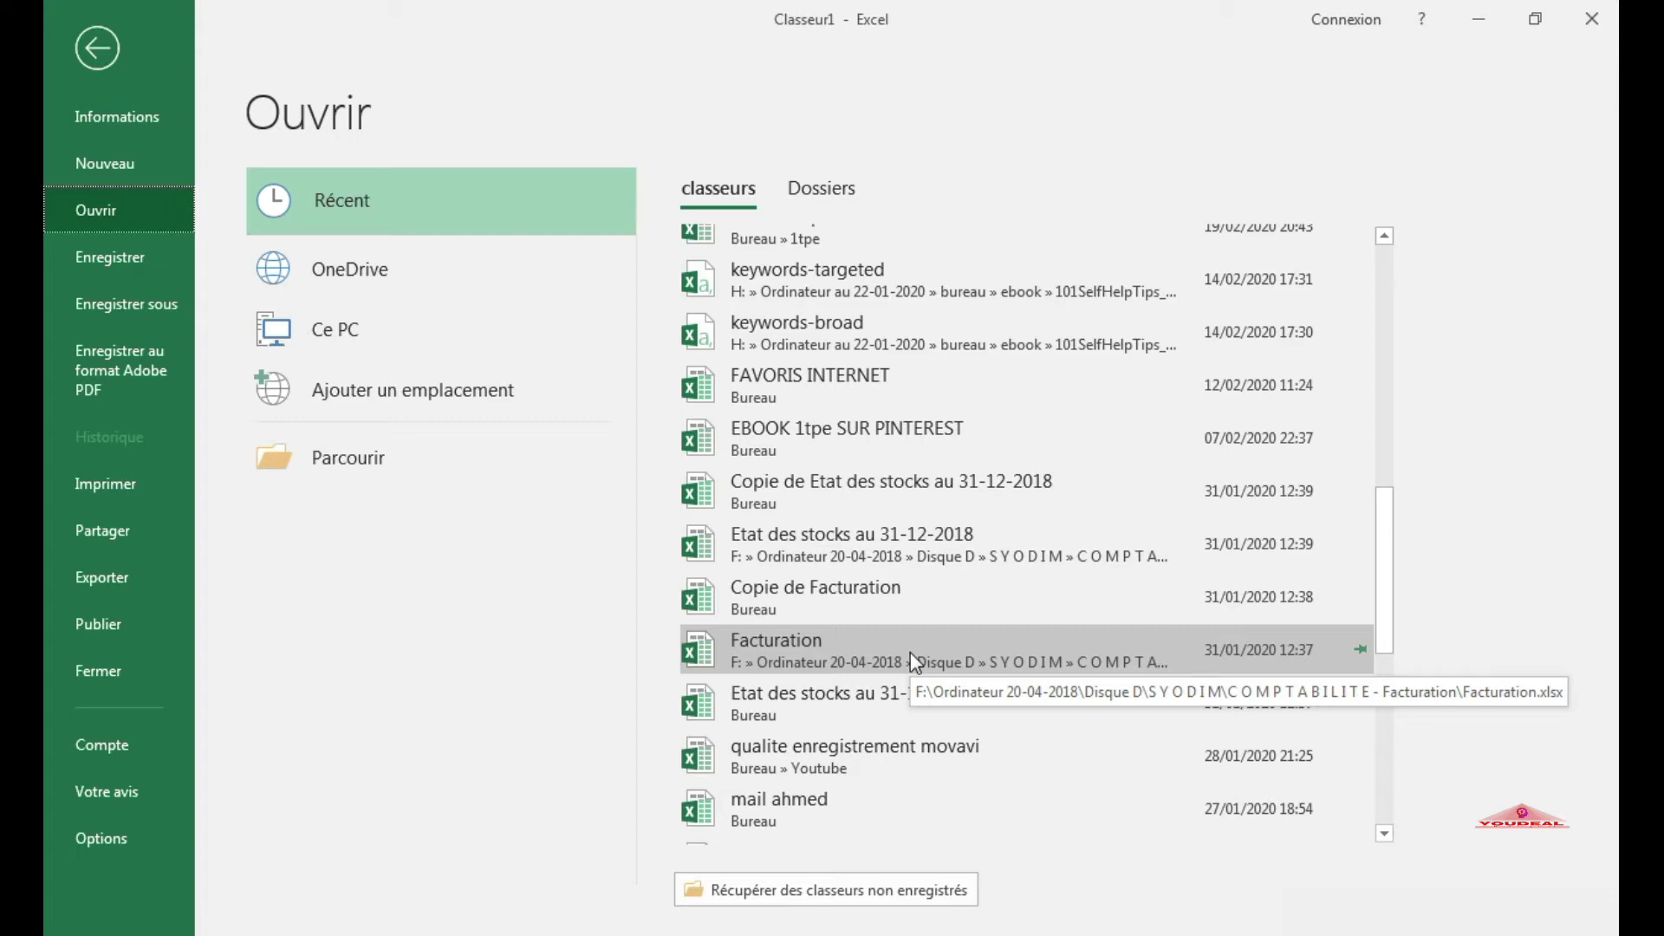
{"action": "scroll", "coordinate": [892, 645], "scroll_direction": "up", "scroll_amount": 5}
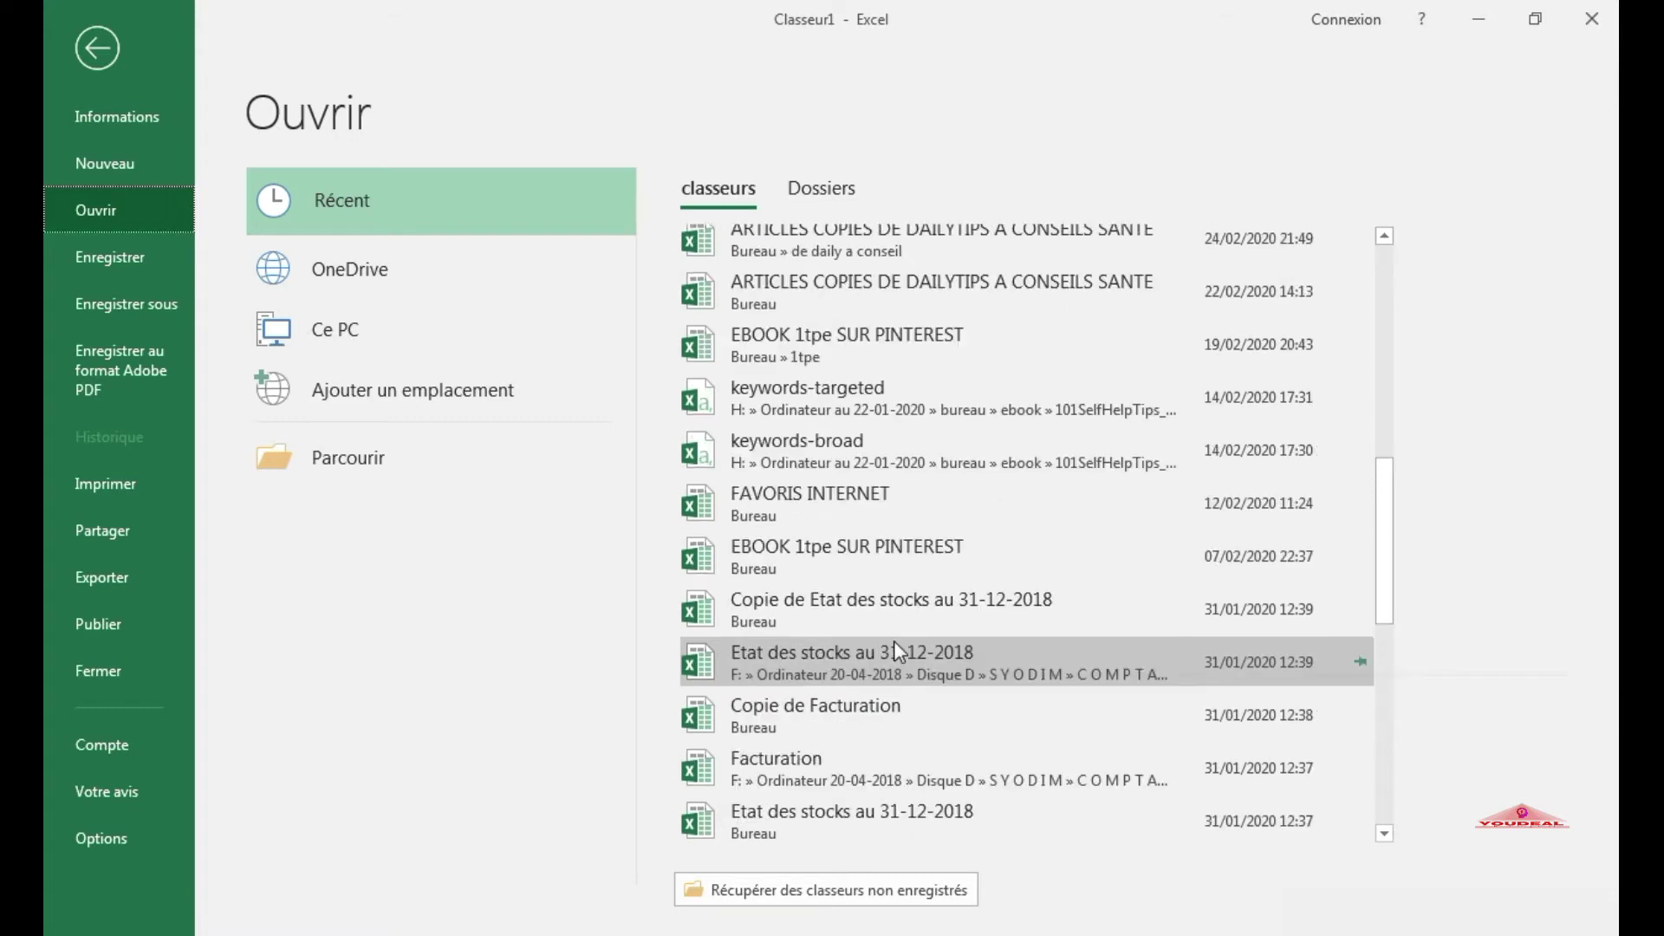
{"action": "scroll", "coordinate": [896, 628], "scroll_direction": "up", "scroll_amount": 2}
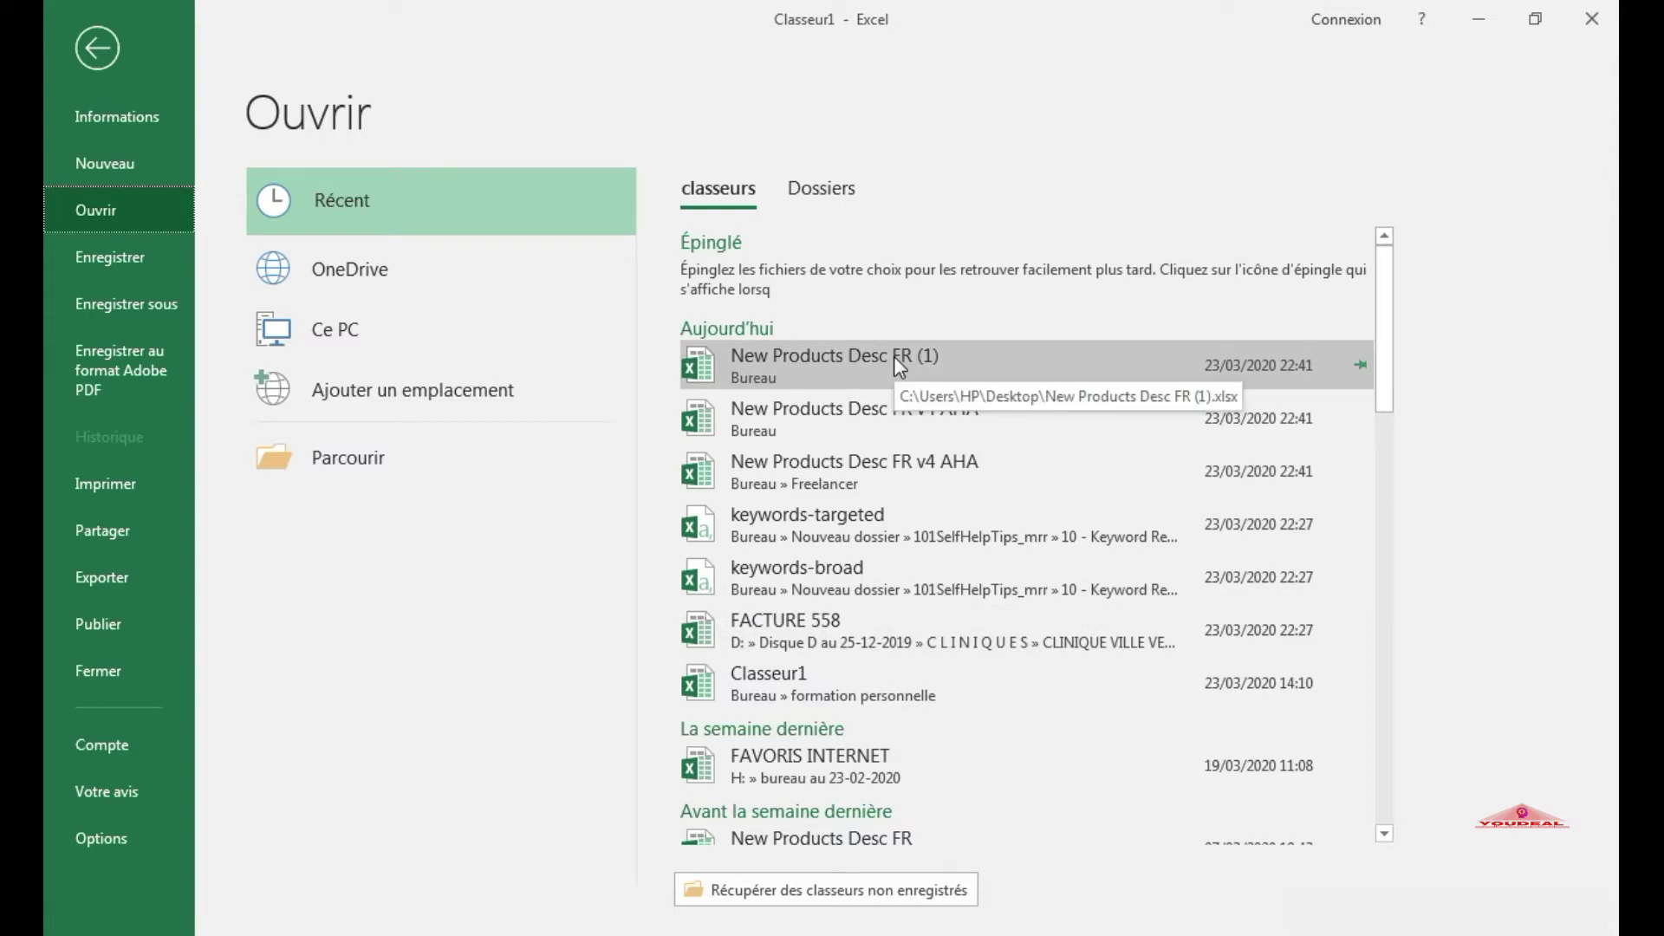
{"action": "scroll", "coordinate": [953, 759], "scroll_direction": "down", "scroll_amount": 3}
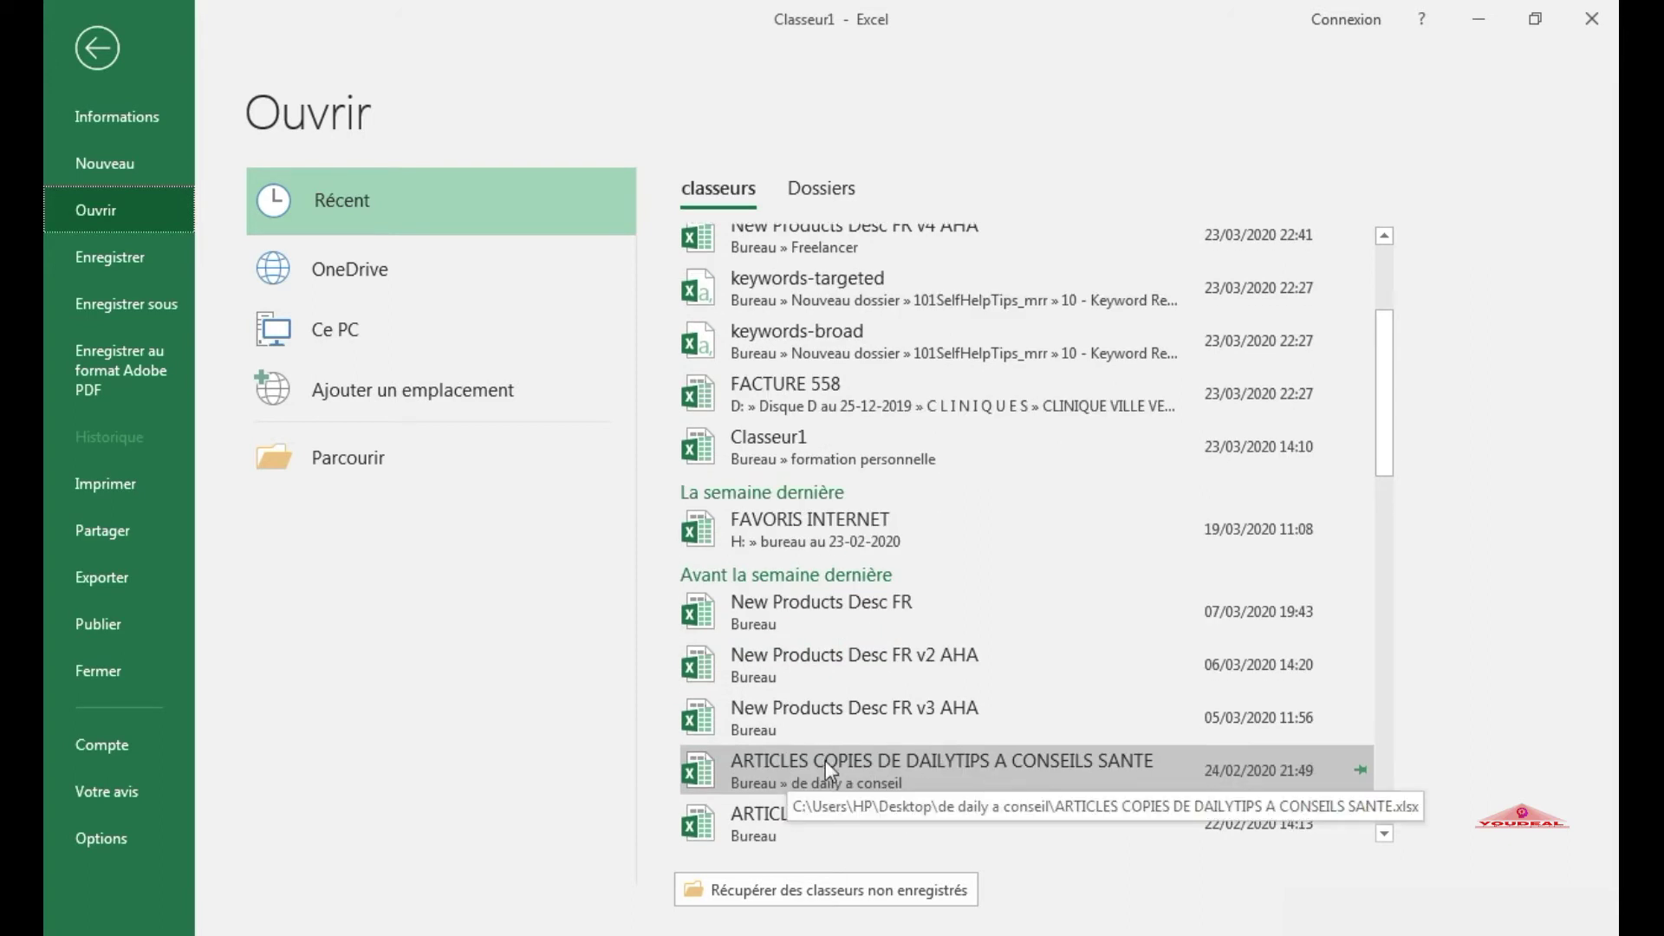
{"action": "scroll", "coordinate": [865, 756], "scroll_direction": "down", "scroll_amount": 1}
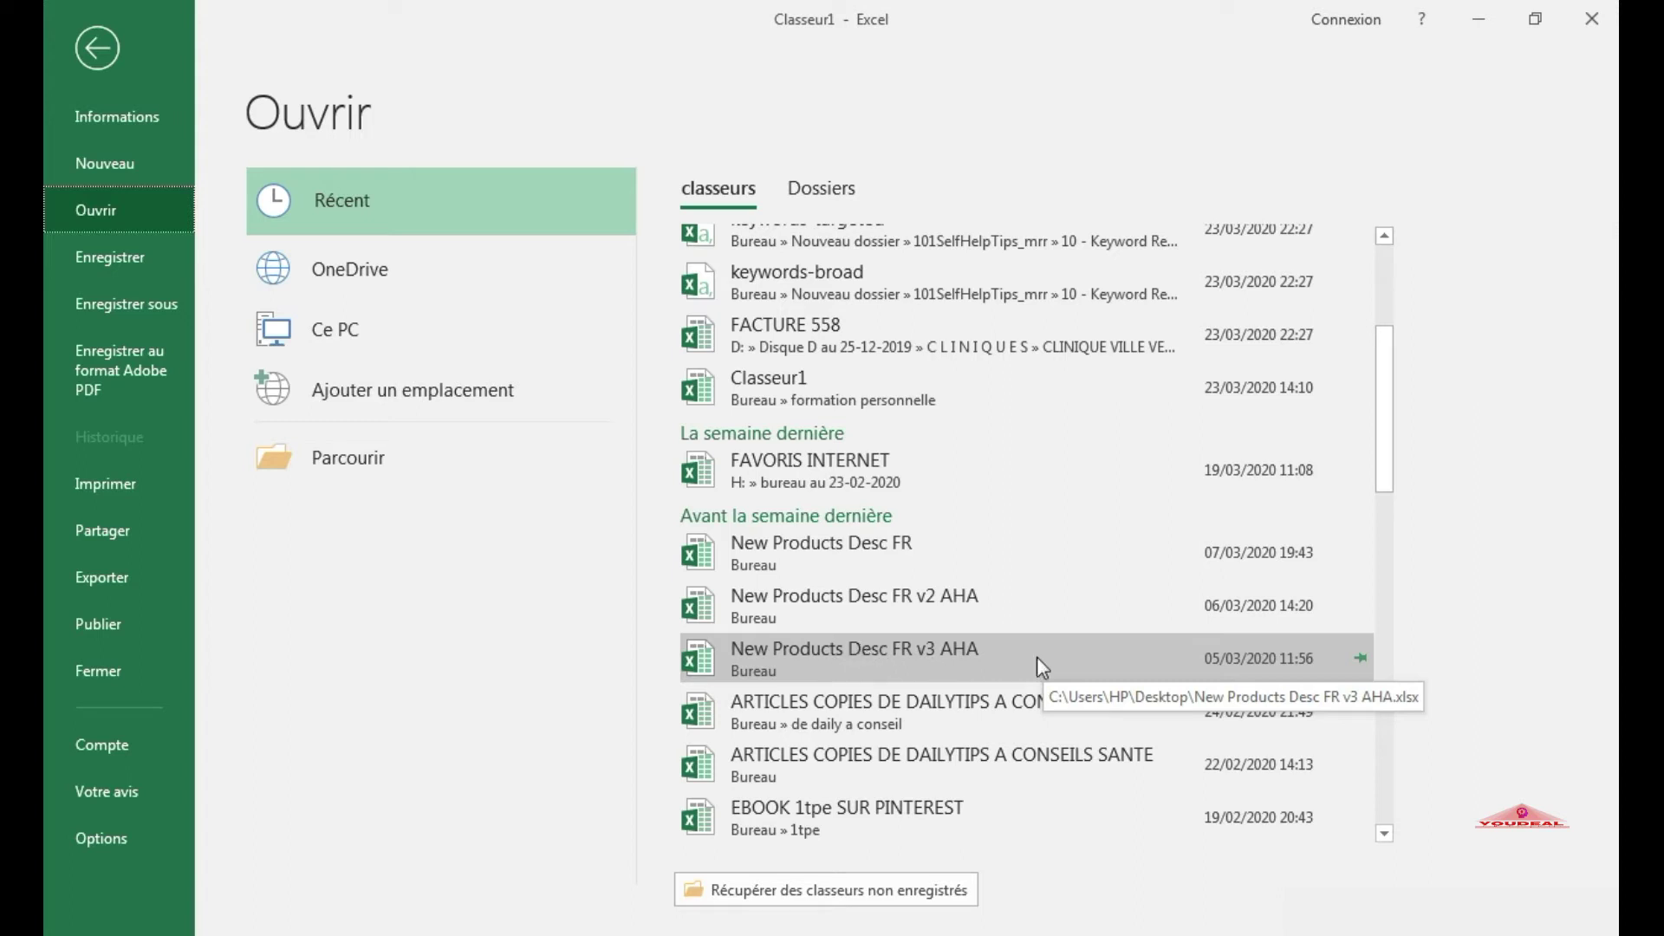
{"action": "left_click_drag", "start_coordinate": [1384, 468], "coordinate": [1382, 329]}
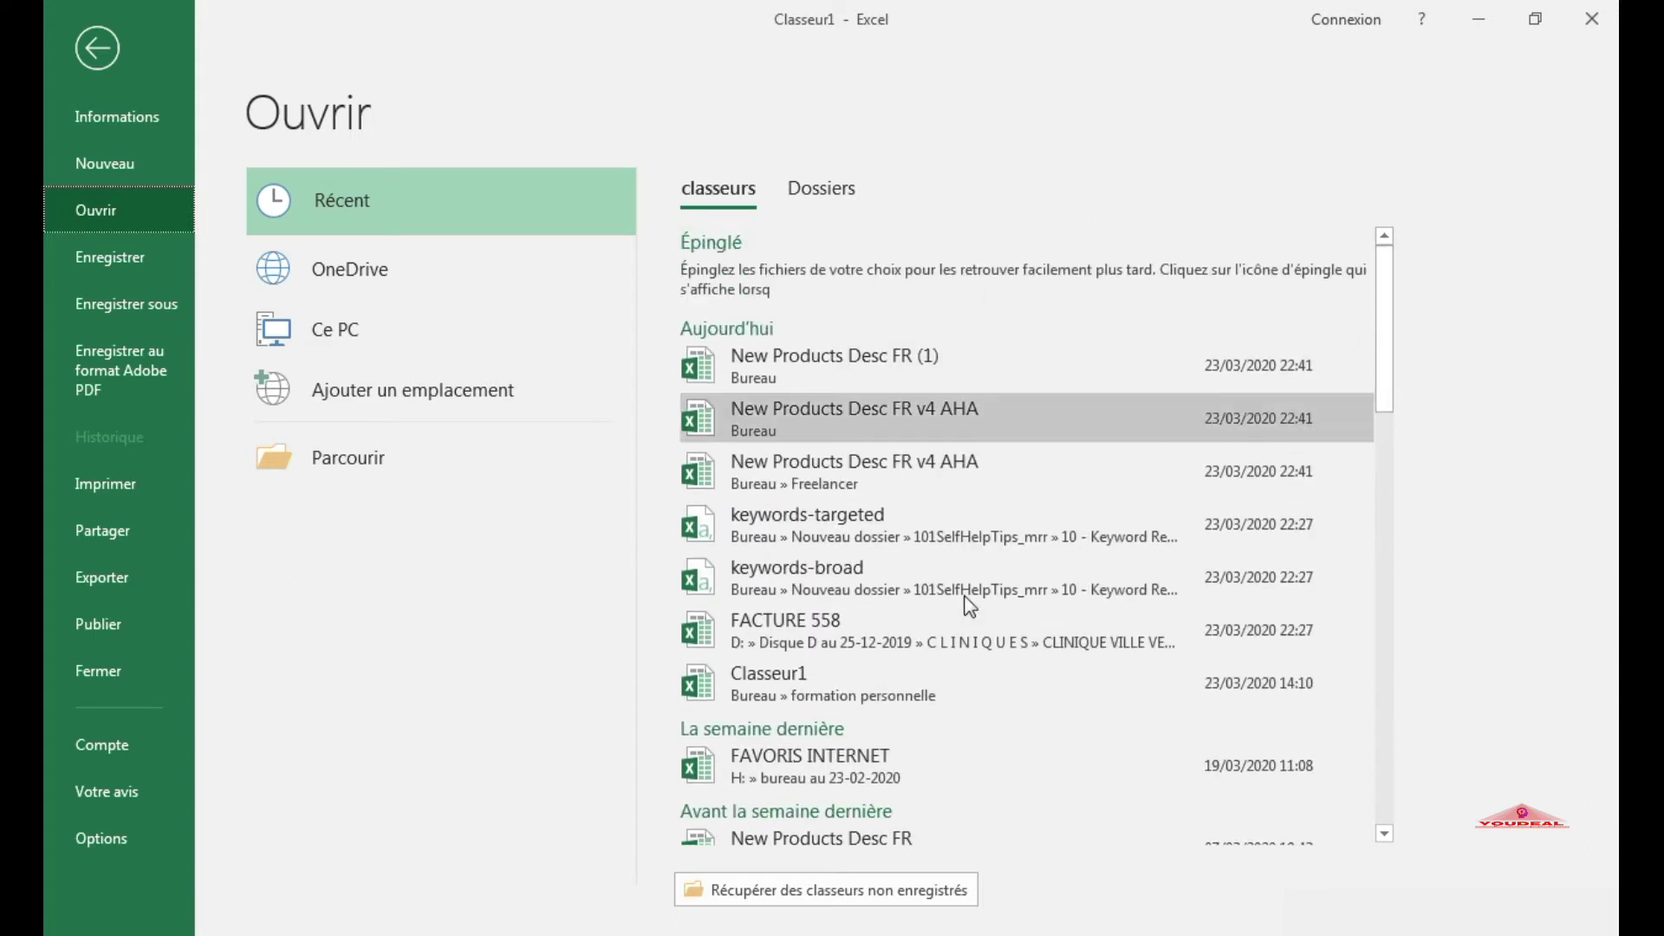
Step: Pin New Products Desc FR, its v3 AHA and v2 AHA versions, and the Bureau copy of ARTICLES COPIES DE DAILYTIPS A CONSEILS SANTE
{"action": "scroll", "coordinate": [939, 680], "scroll_direction": "down", "scroll_amount": 2}
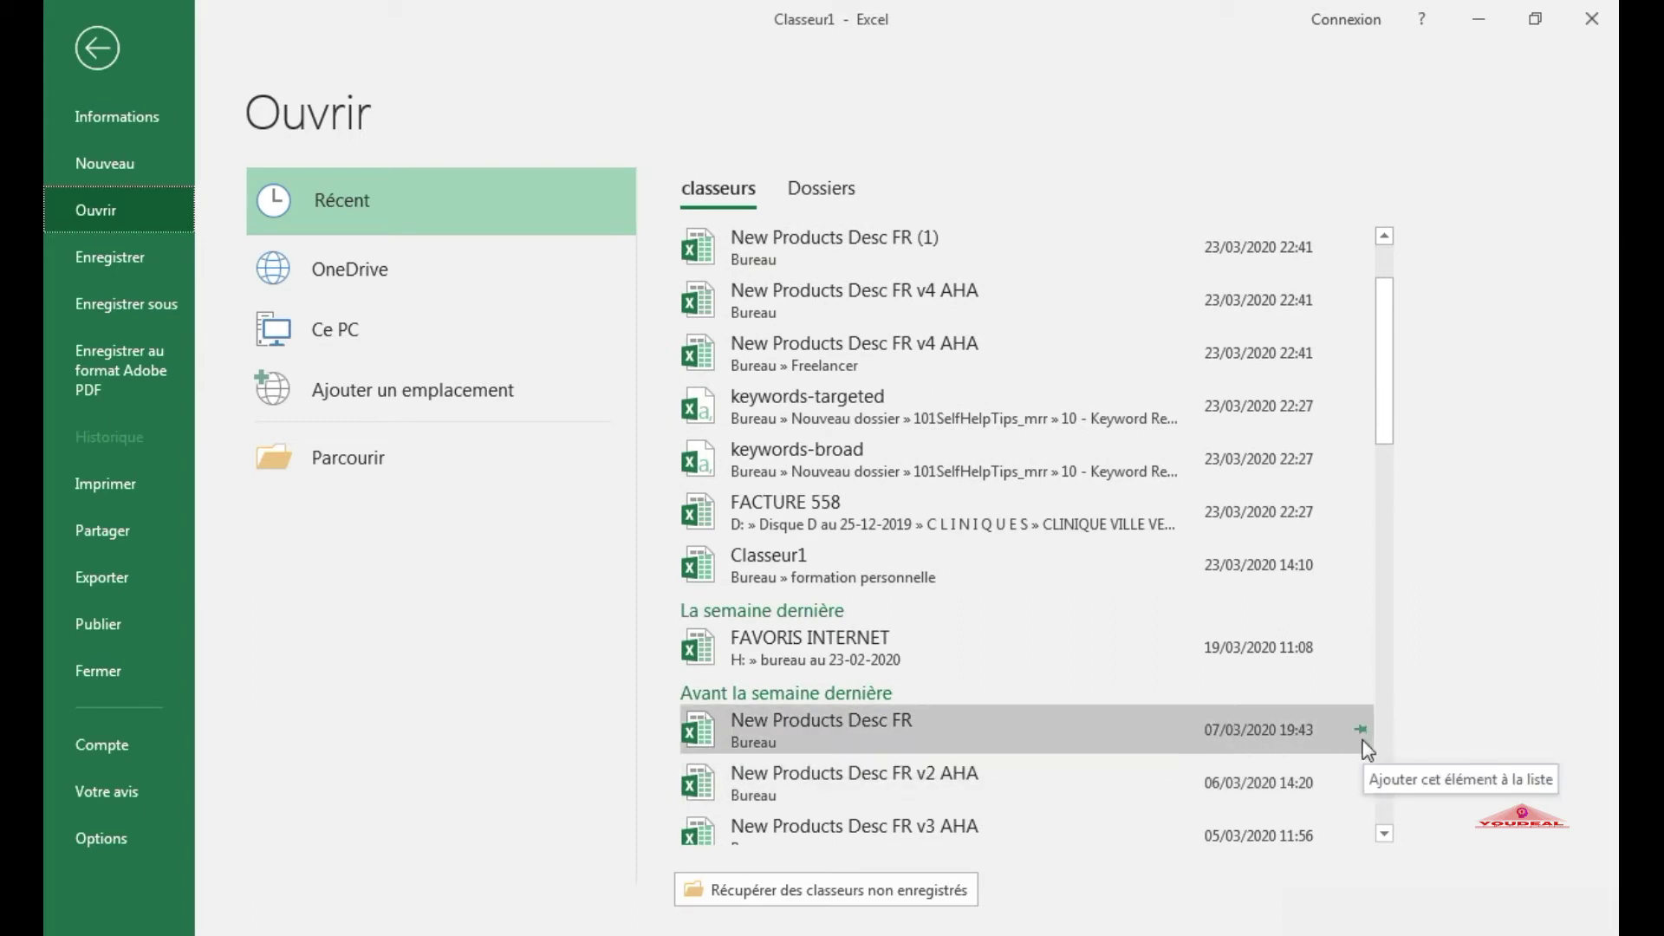
{"action": "left_click", "coordinate": [1362, 733]}
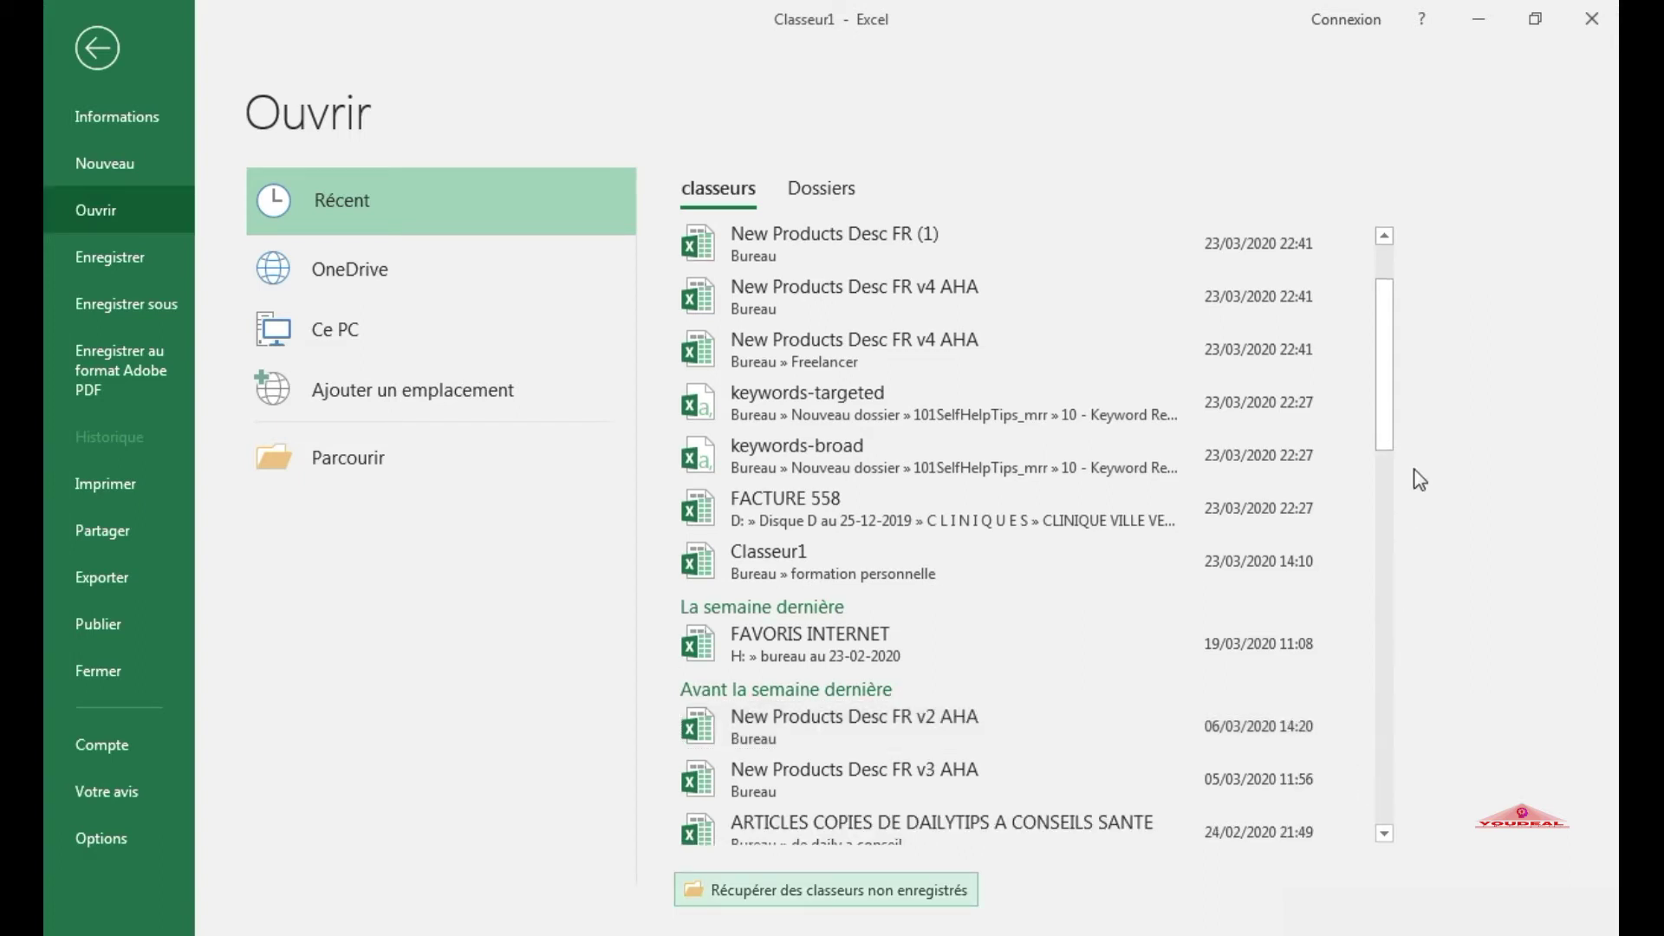
{"action": "left_click_drag", "start_coordinate": [1384, 413], "coordinate": [1382, 350]}
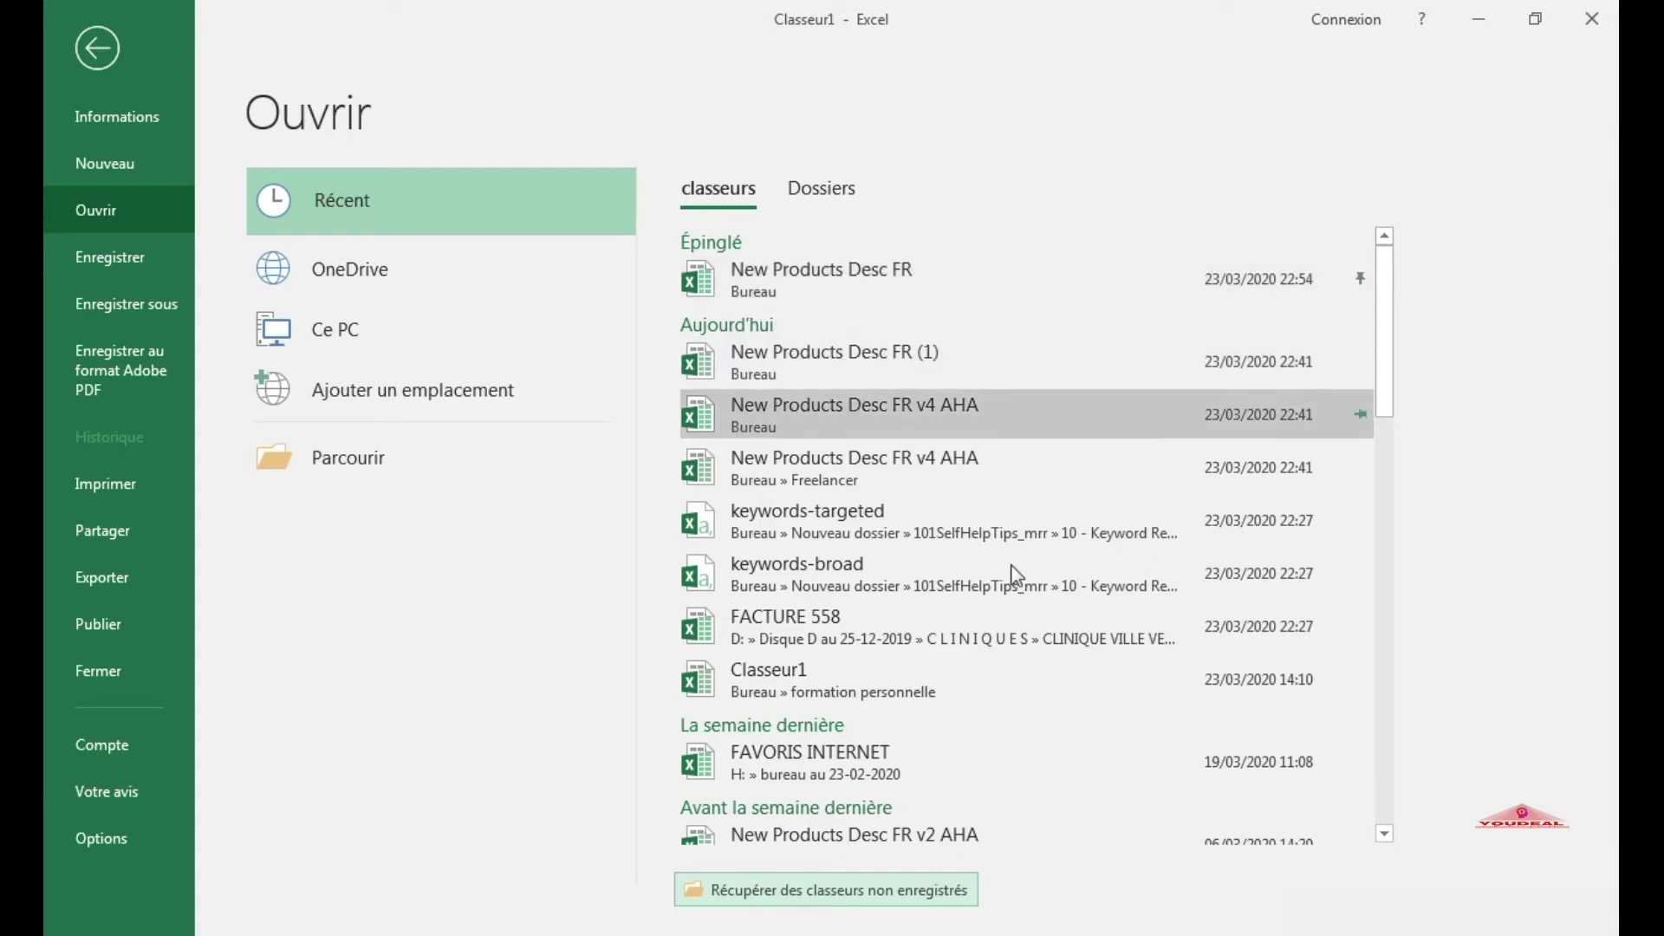
{"action": "scroll", "coordinate": [1048, 797], "scroll_direction": "down", "scroll_amount": 3}
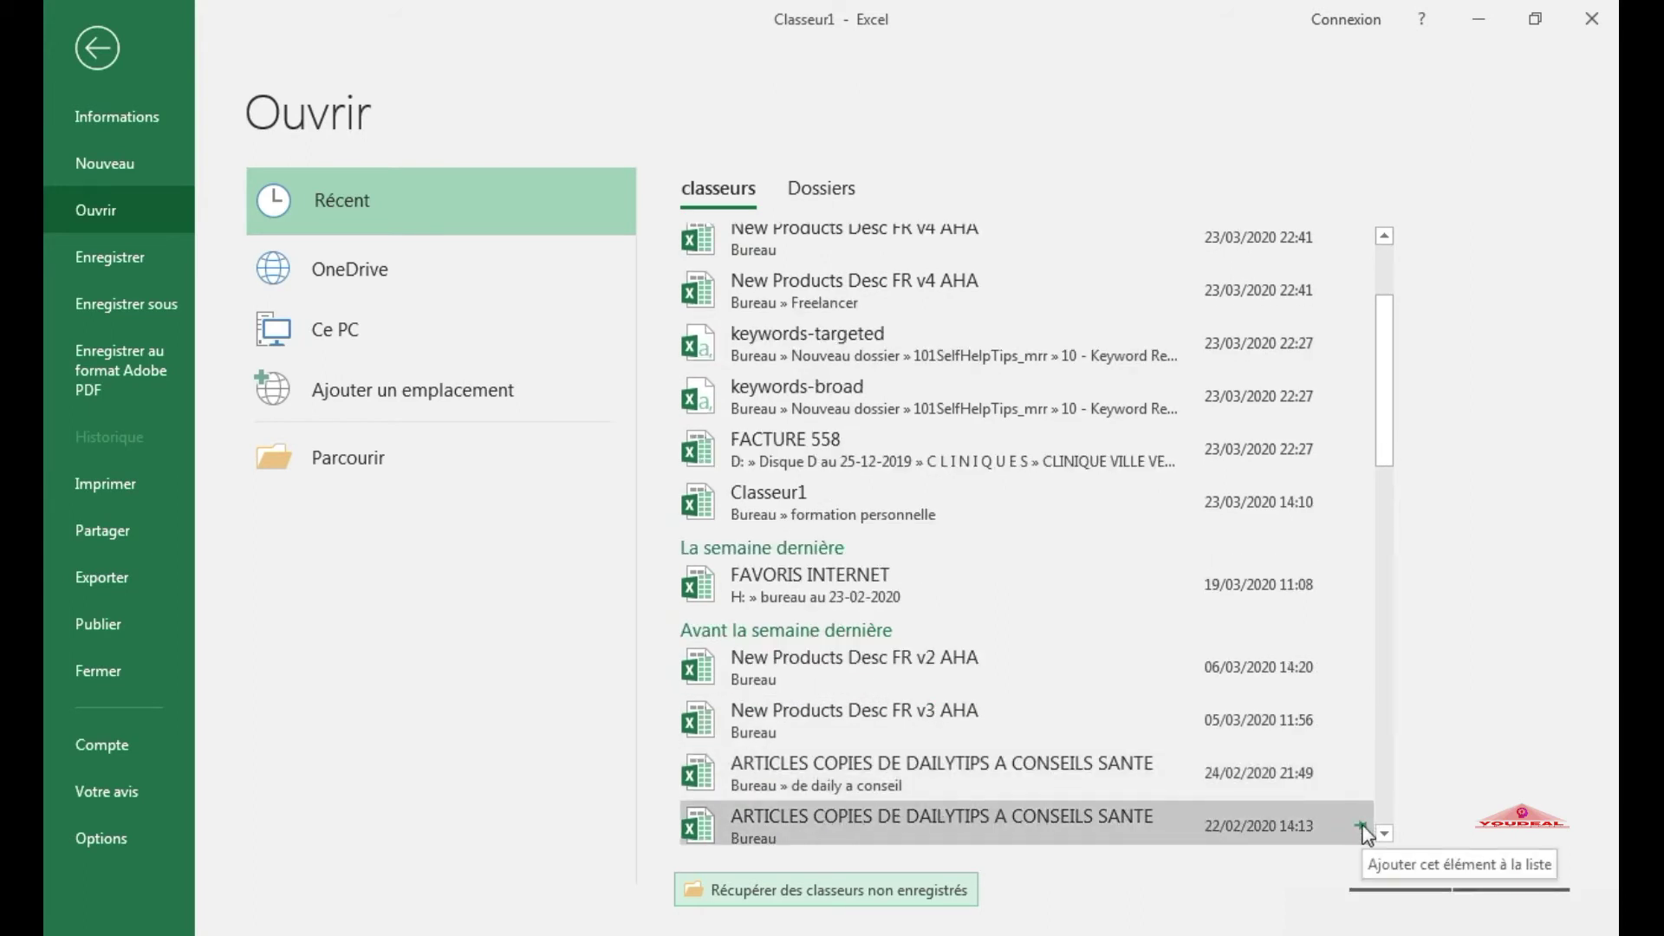
{"action": "scroll", "coordinate": [1273, 779], "scroll_direction": "up", "scroll_amount": 1}
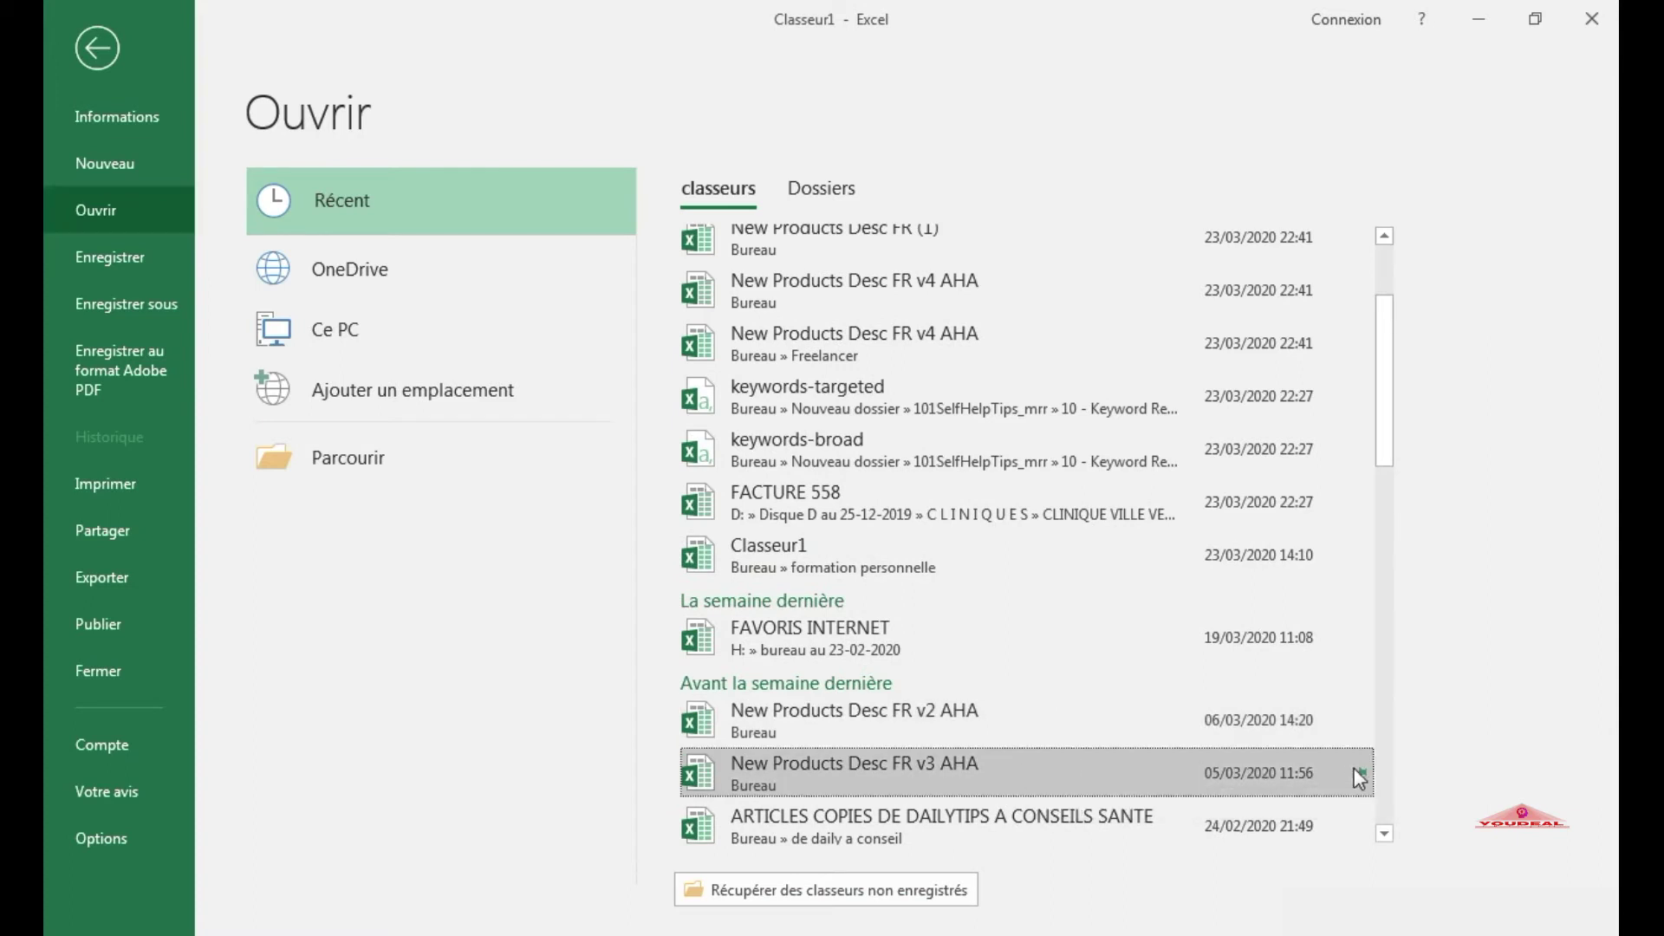
{"action": "scroll", "coordinate": [1353, 769], "scroll_direction": "up", "scroll_amount": 1}
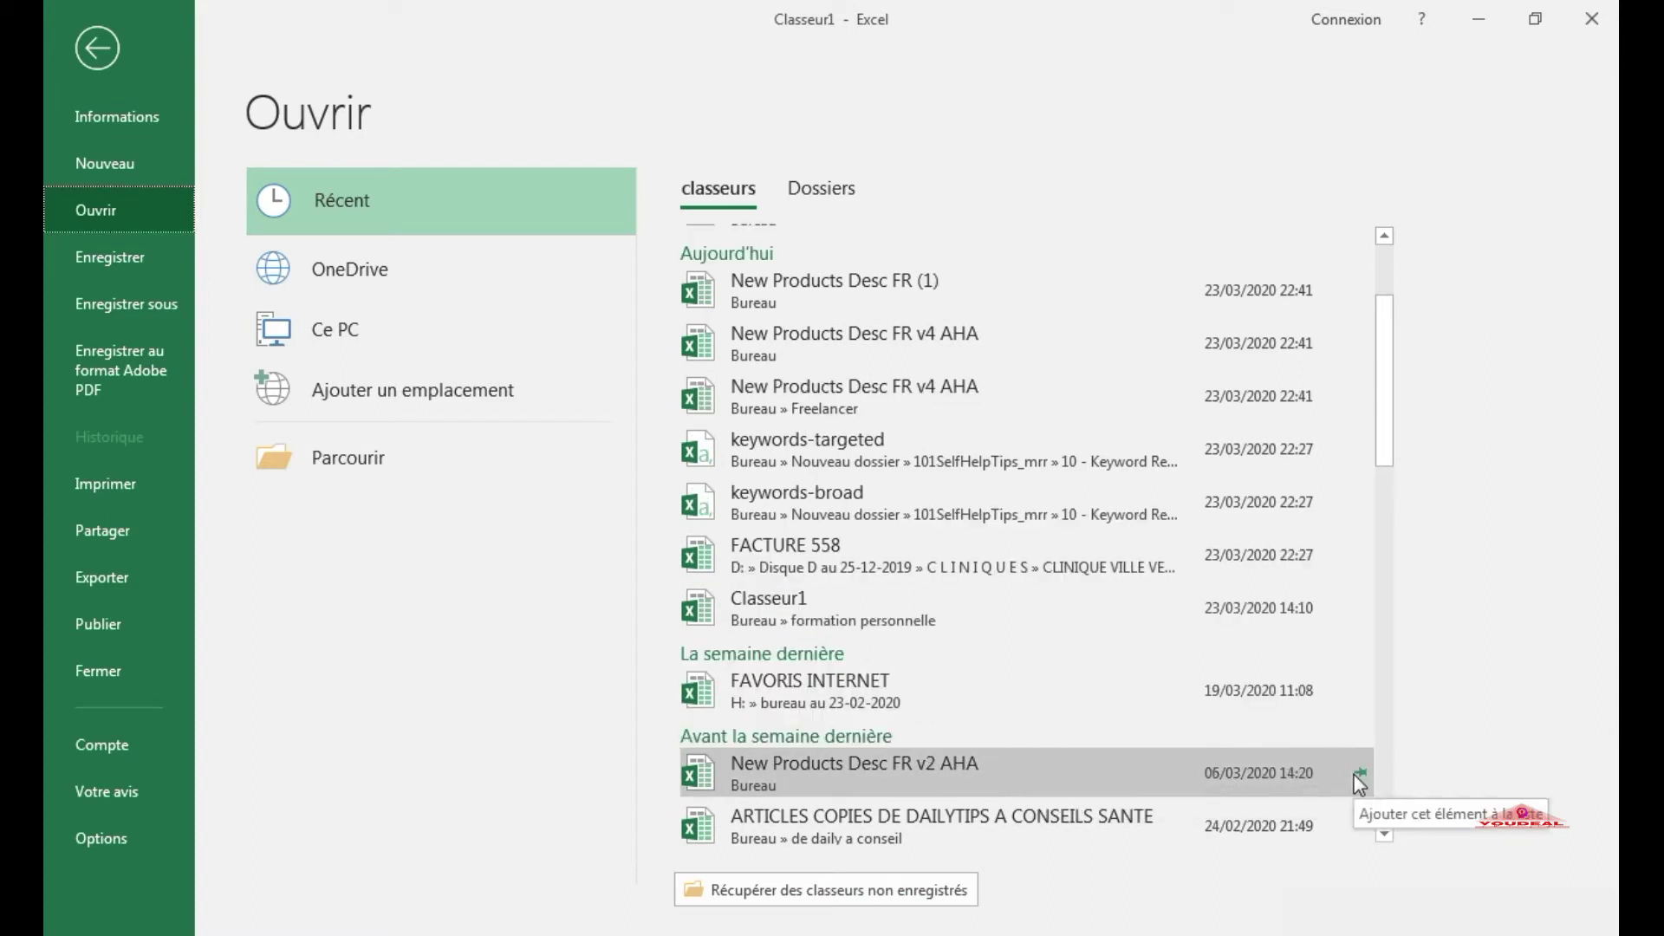
{"action": "left_click", "coordinate": [1359, 772]}
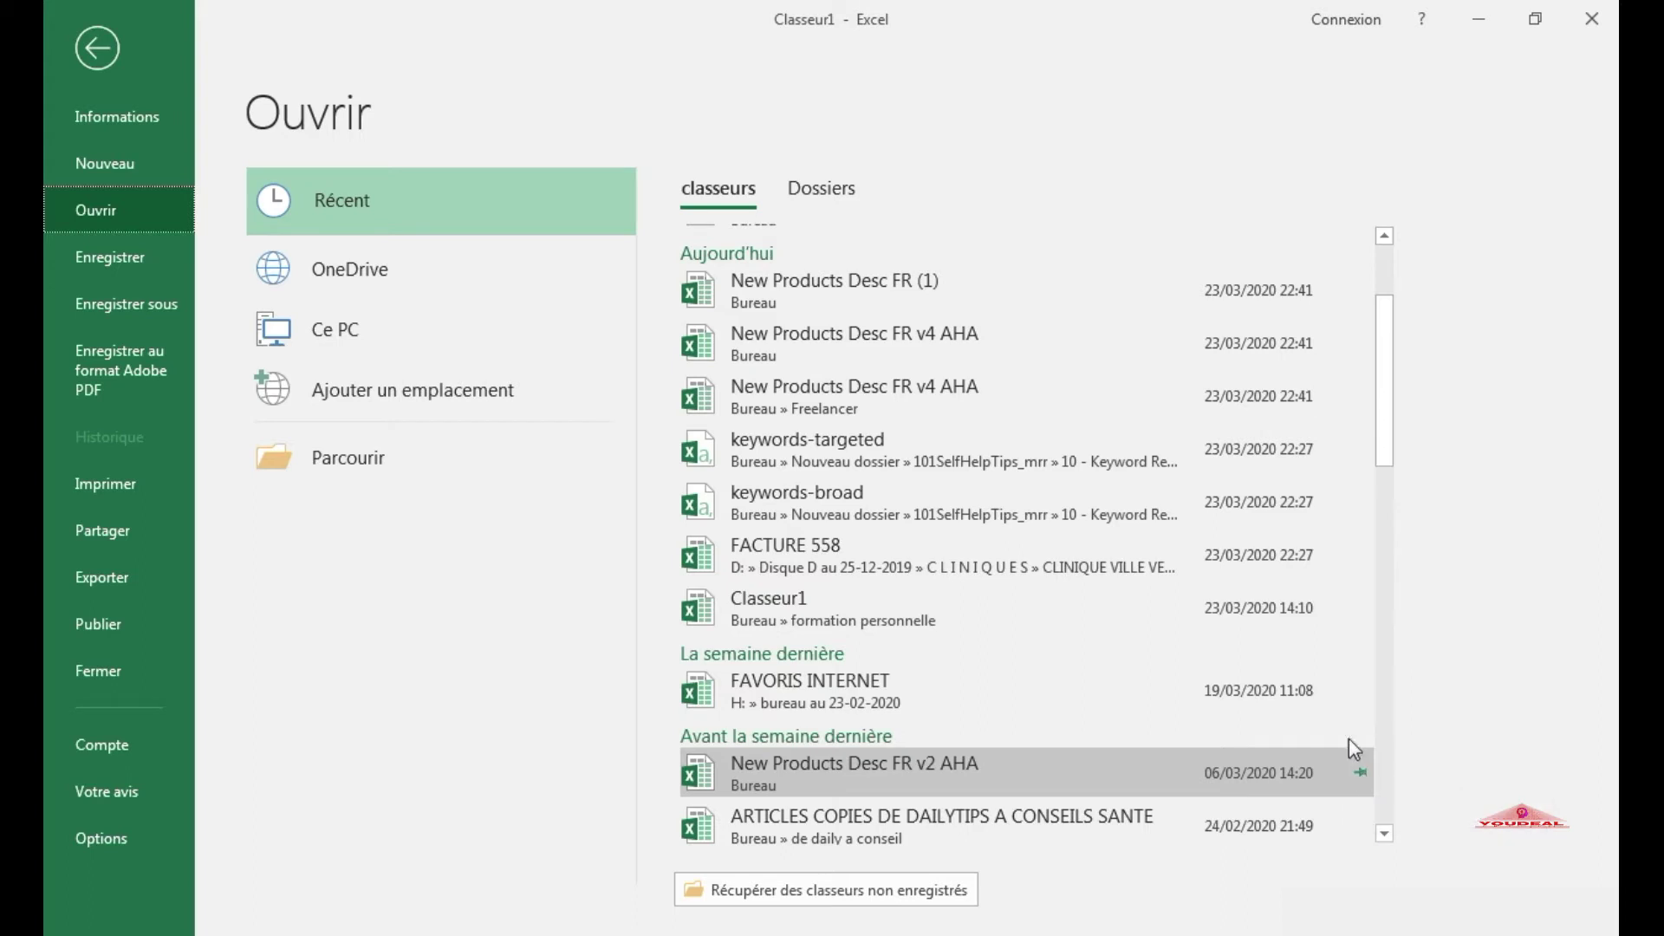
{"action": "left_click_drag", "start_coordinate": [1378, 344], "coordinate": [1387, 247]}
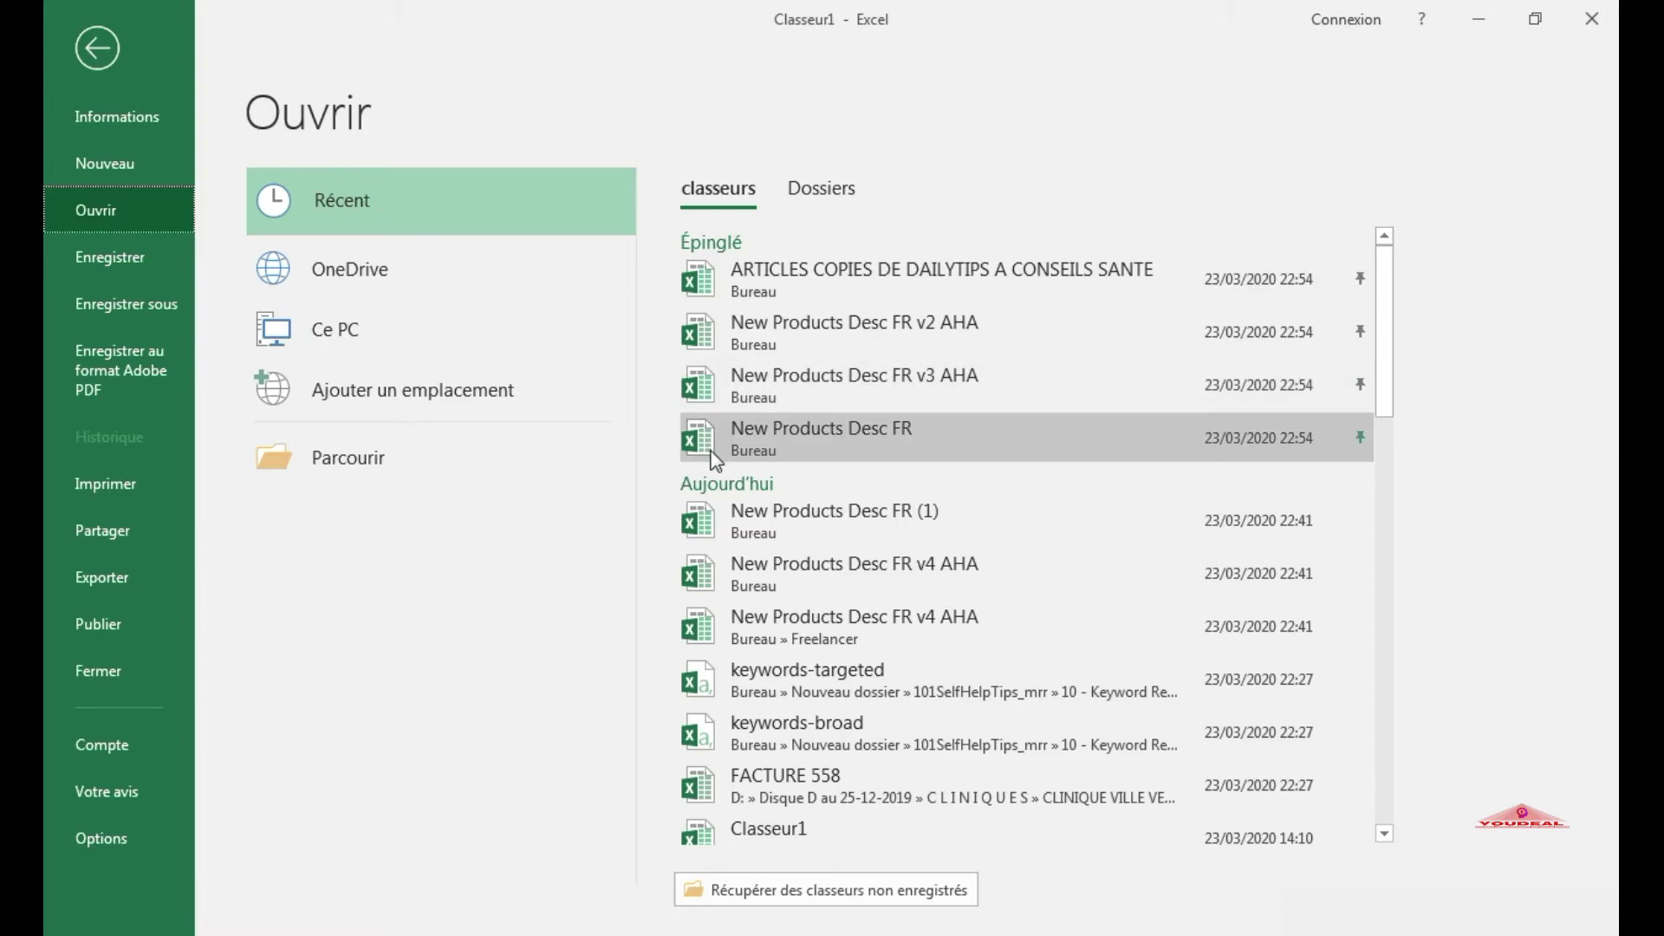
Step: Unpin New Products Desc FR, New Products Desc FR v3 AHA and New Products Desc FR v2 AHA from the Épinglé group
{"action": "left_click", "coordinate": [1362, 438]}
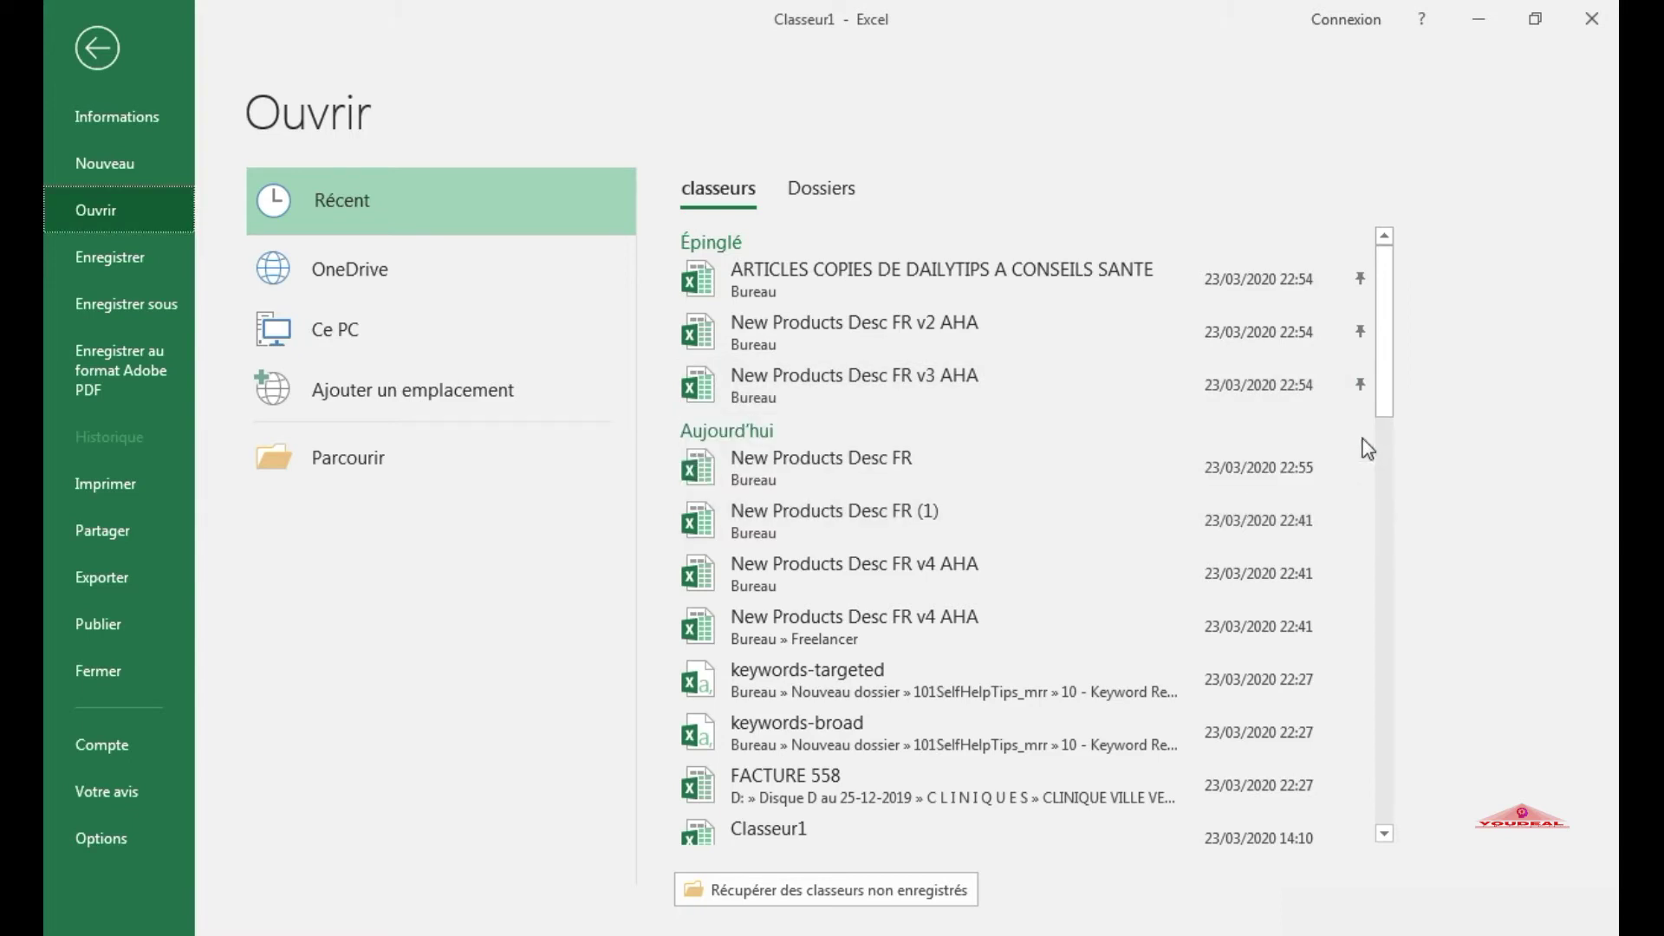
{"action": "left_click", "coordinate": [1362, 387]}
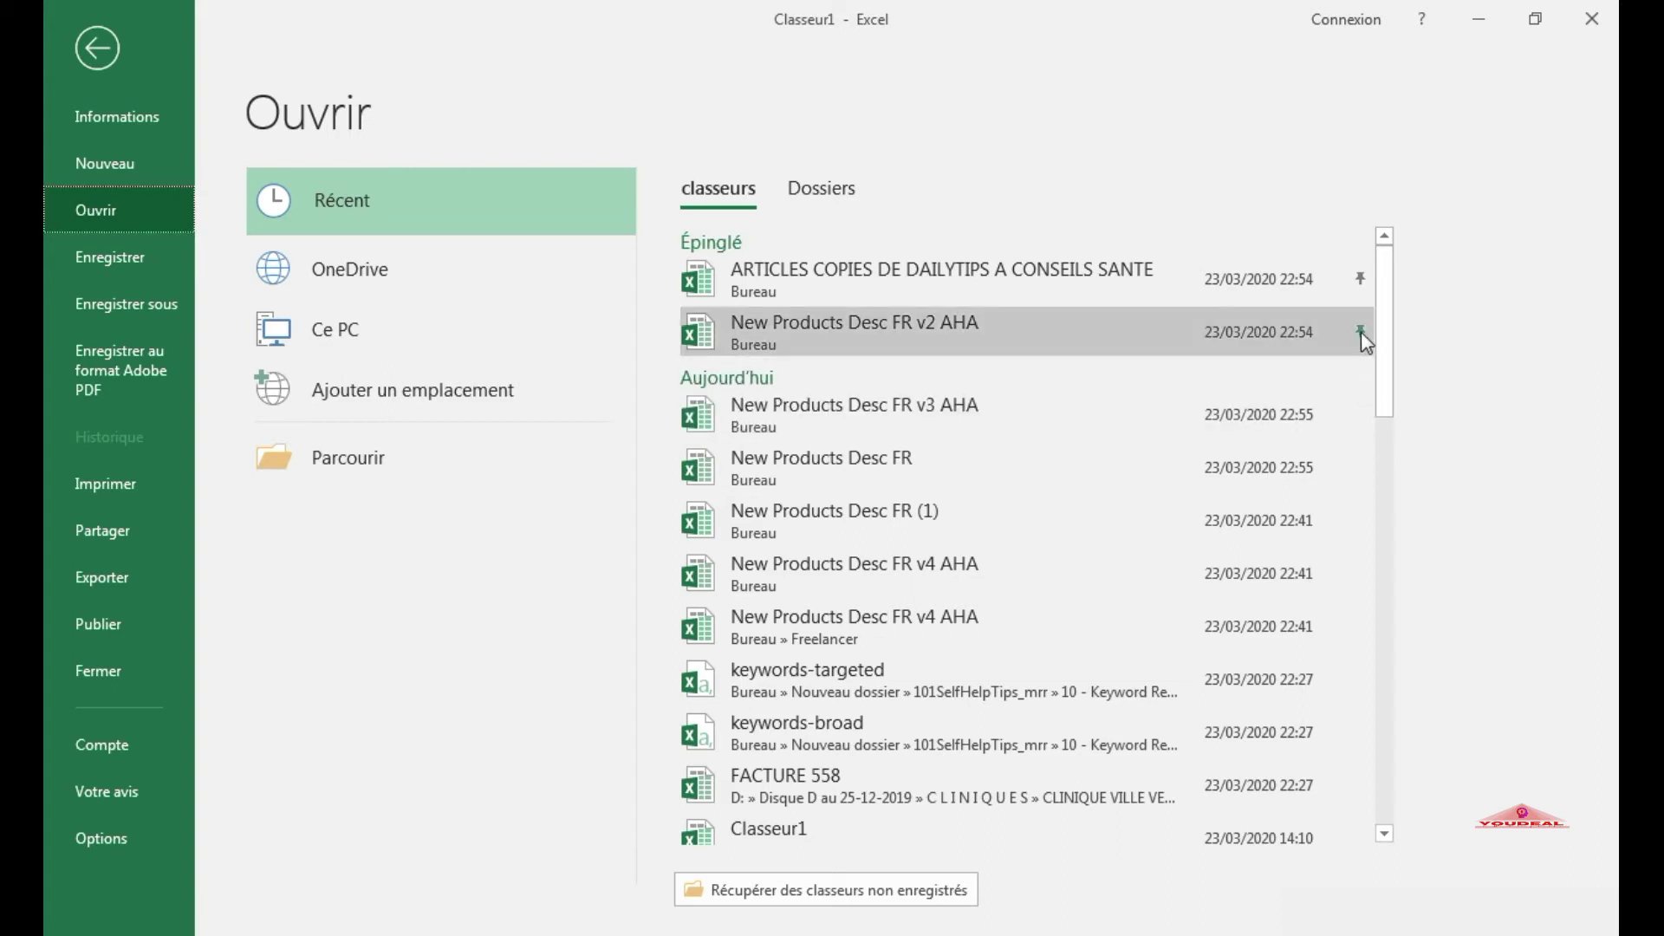
{"action": "left_click", "coordinate": [1361, 332]}
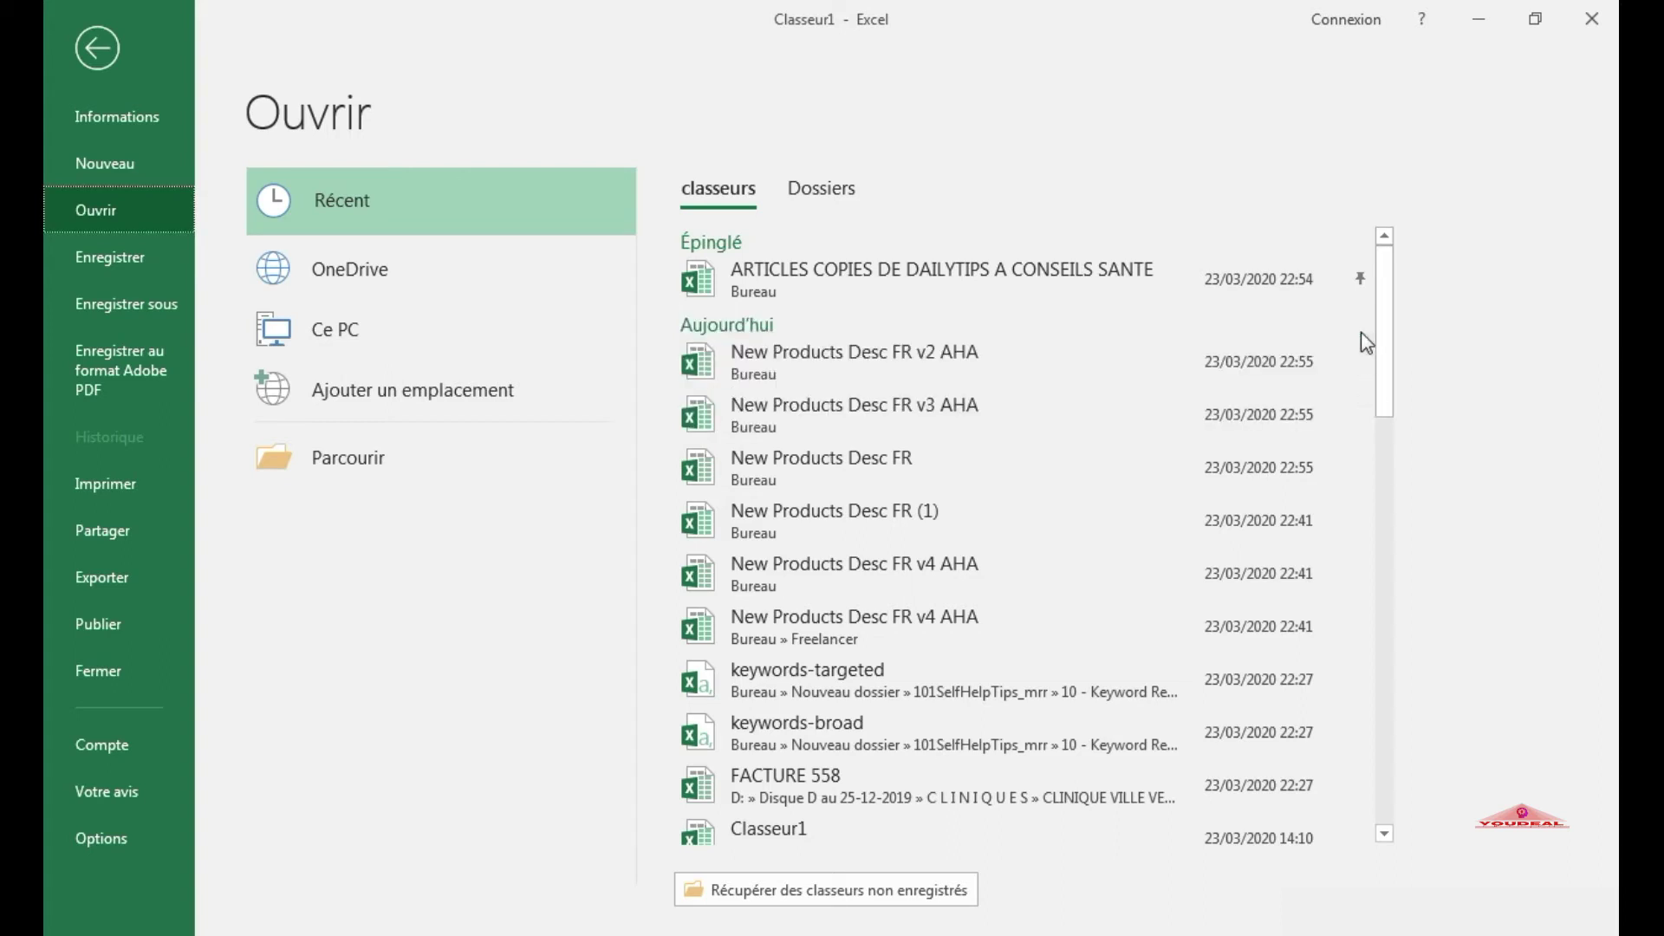
Step: Unpin ARTICLES COPIES DE DAILYTIPS A CONSEILS SANTE from the Épinglé group of recent workbooks
{"action": "left_click", "coordinate": [1360, 281]}
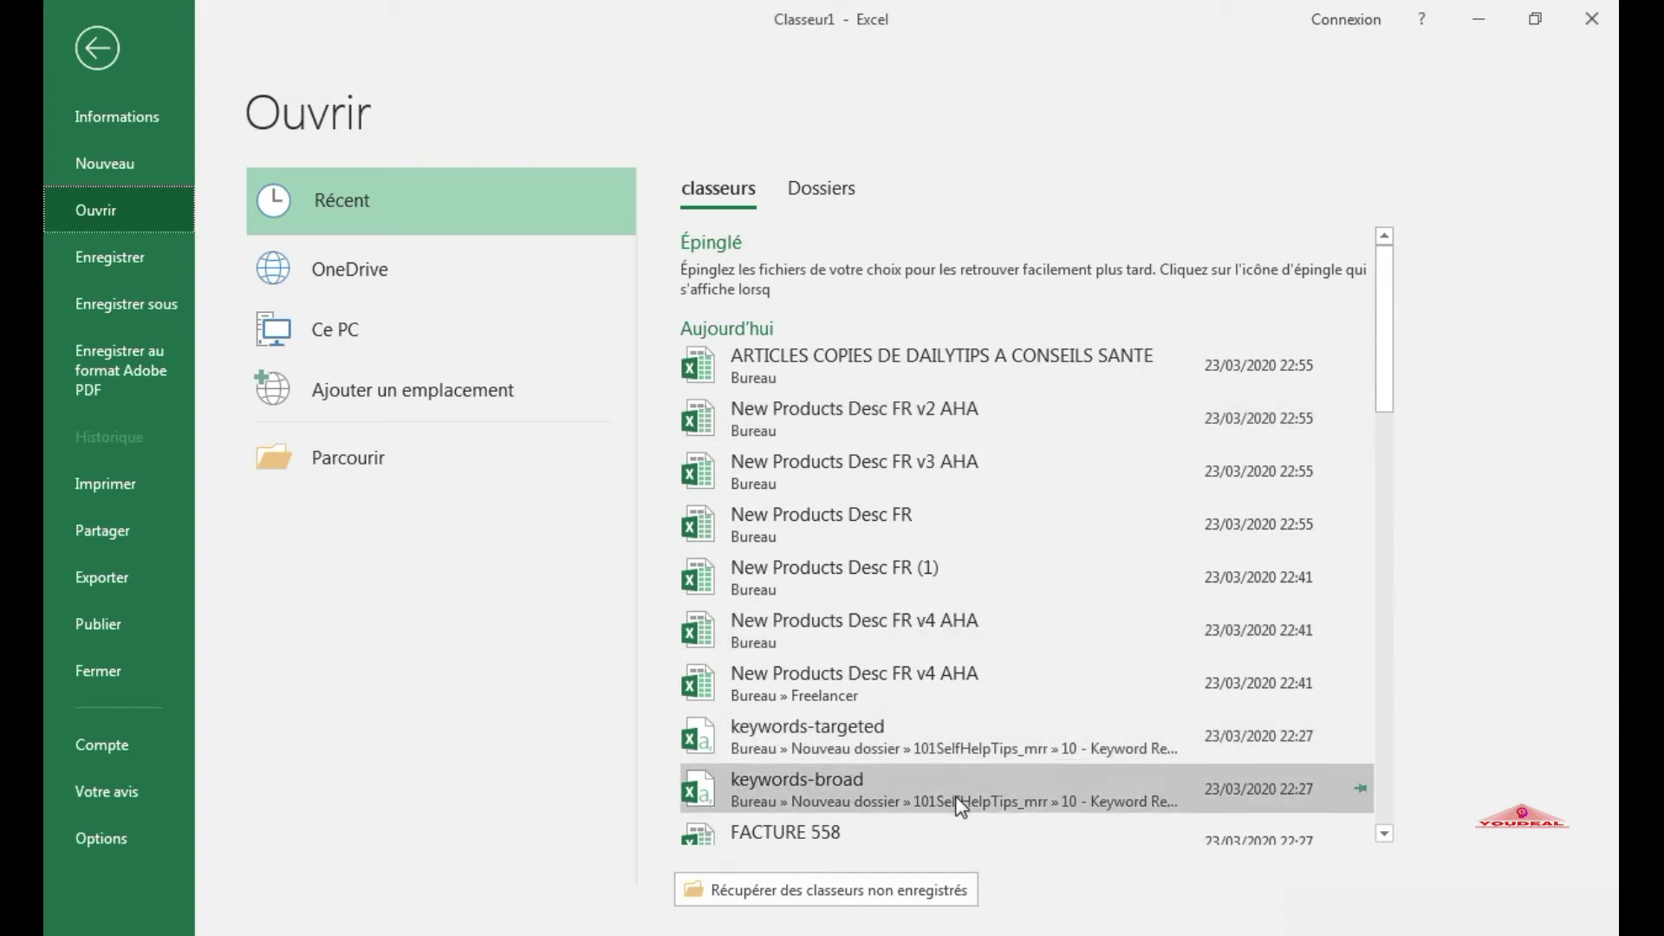
{"action": "scroll", "coordinate": [957, 796], "scroll_direction": "down", "scroll_amount": 1}
{"action": "scroll", "coordinate": [952, 775], "scroll_direction": "up", "scroll_amount": 1}
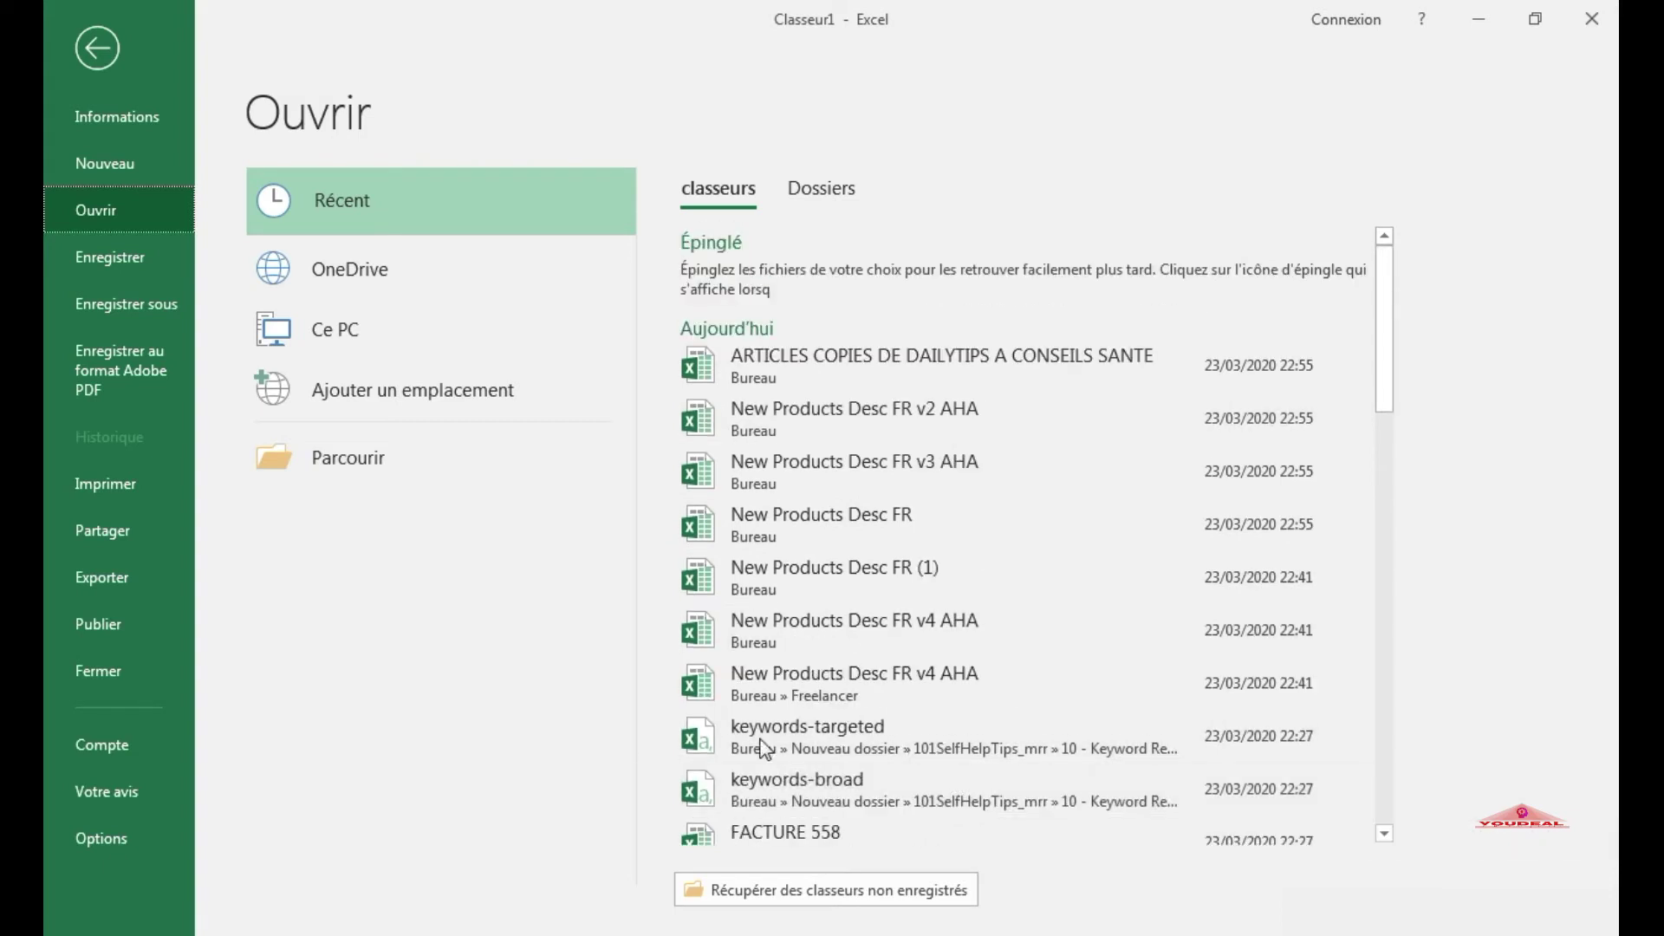
Step: Set the number of recent workbooks displayed to 10 in the advanced Excel options and apply the change
{"action": "left_click", "coordinate": [111, 839]}
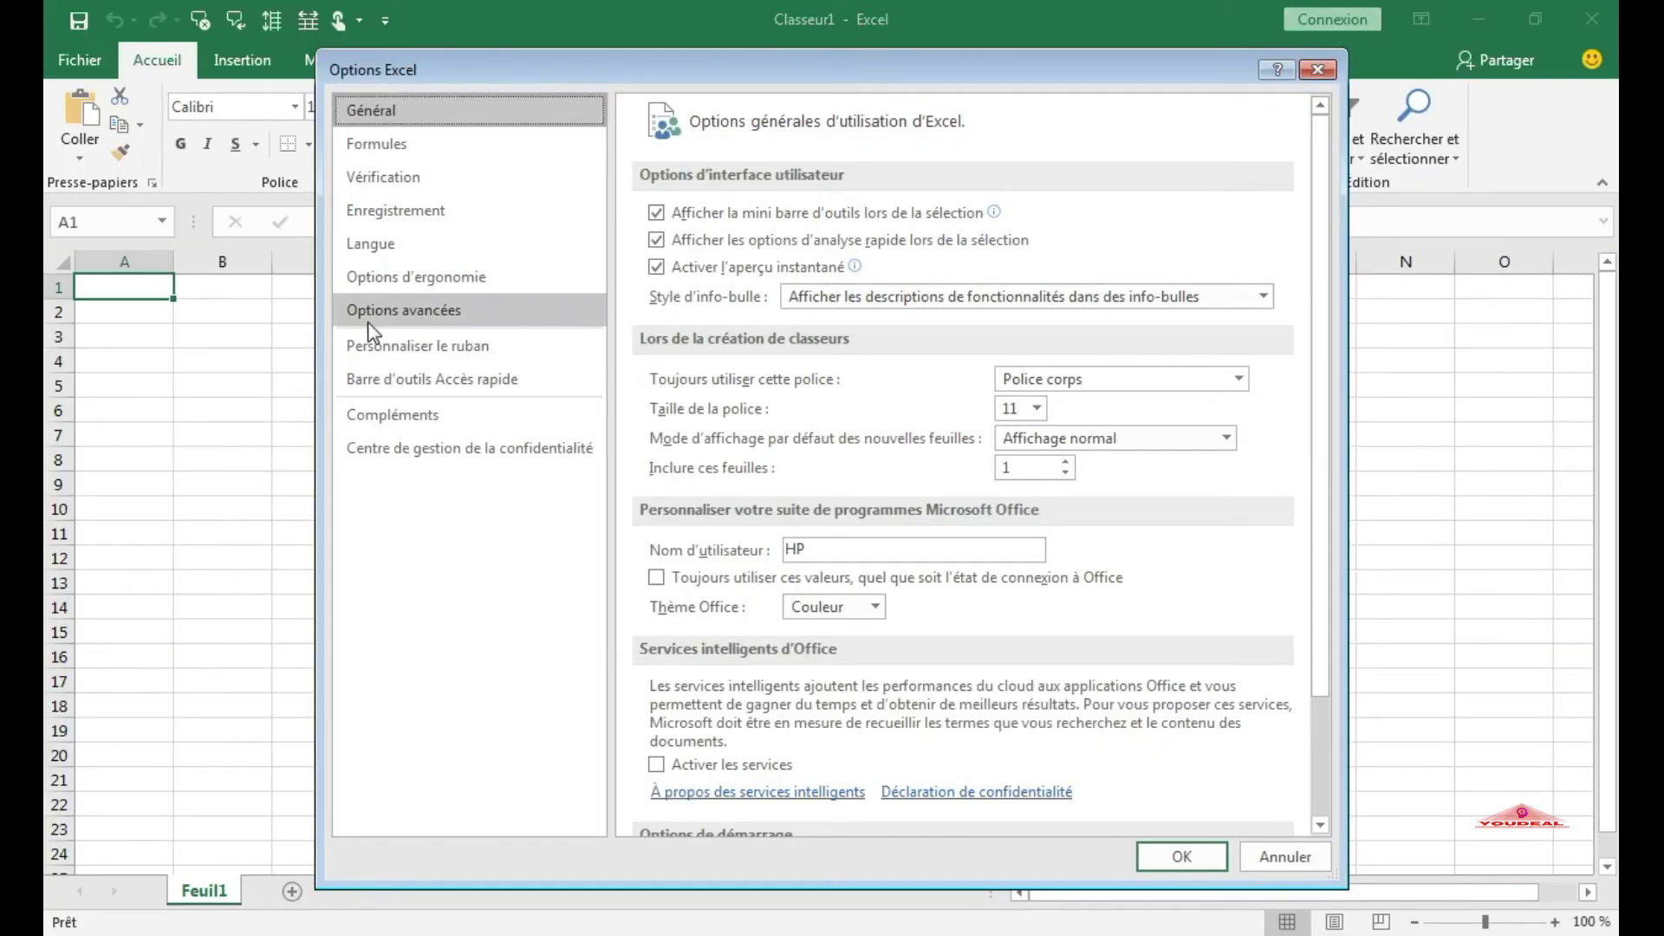
{"action": "left_click", "coordinate": [418, 314]}
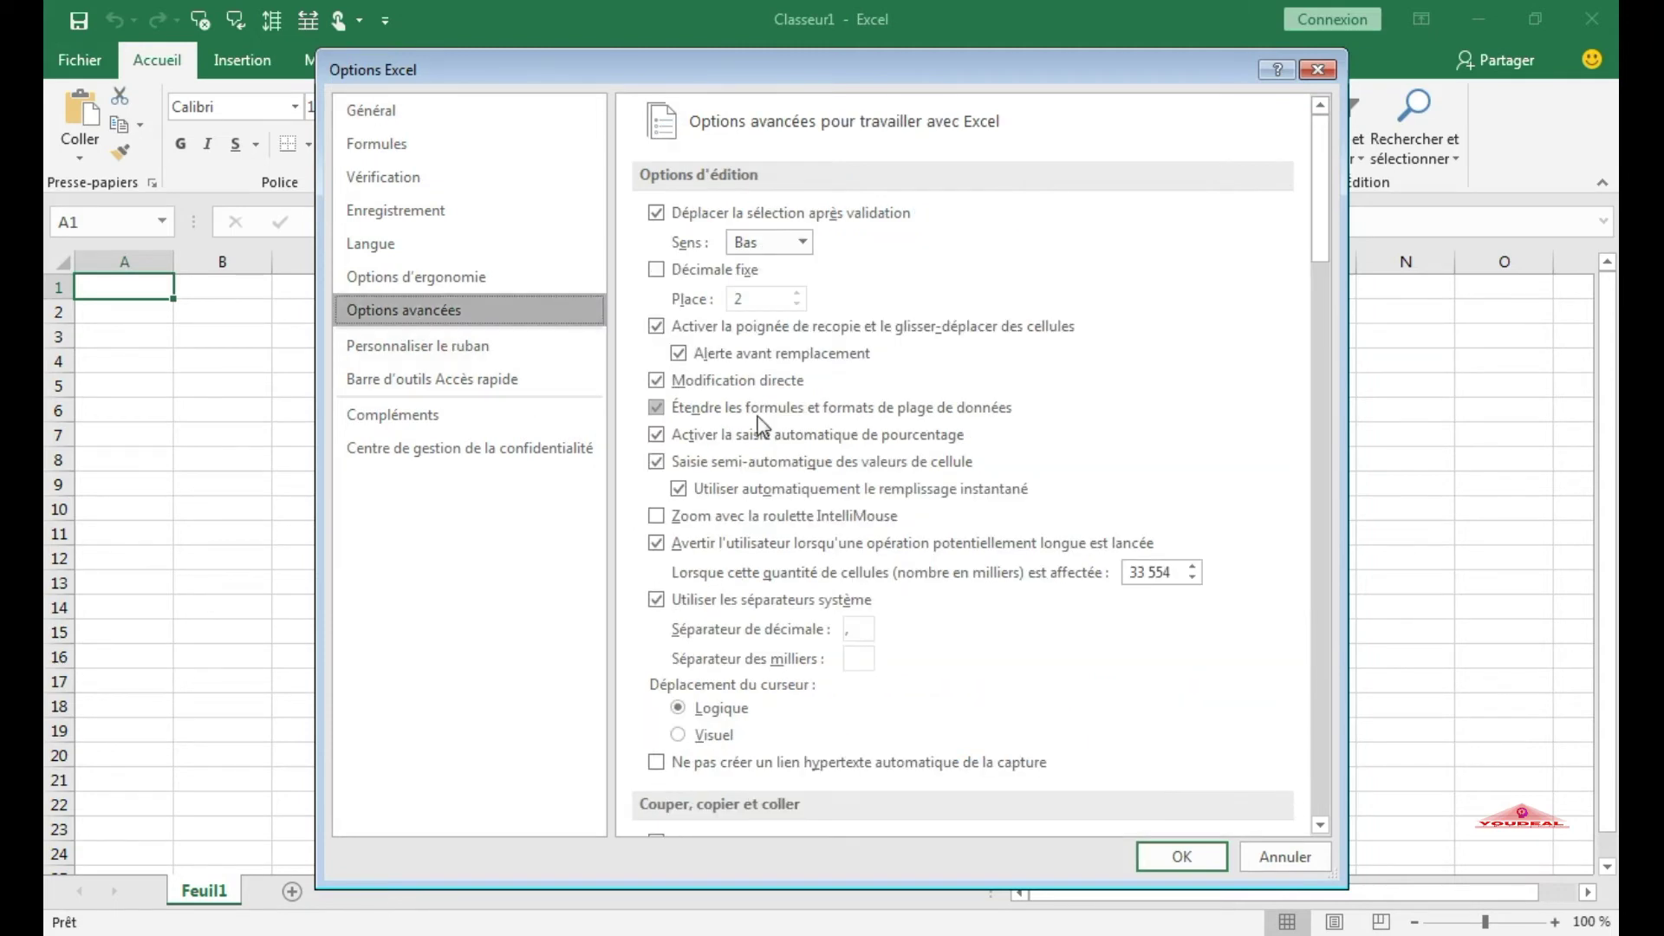
{"action": "scroll", "coordinate": [855, 490], "scroll_direction": "down", "scroll_amount": 8}
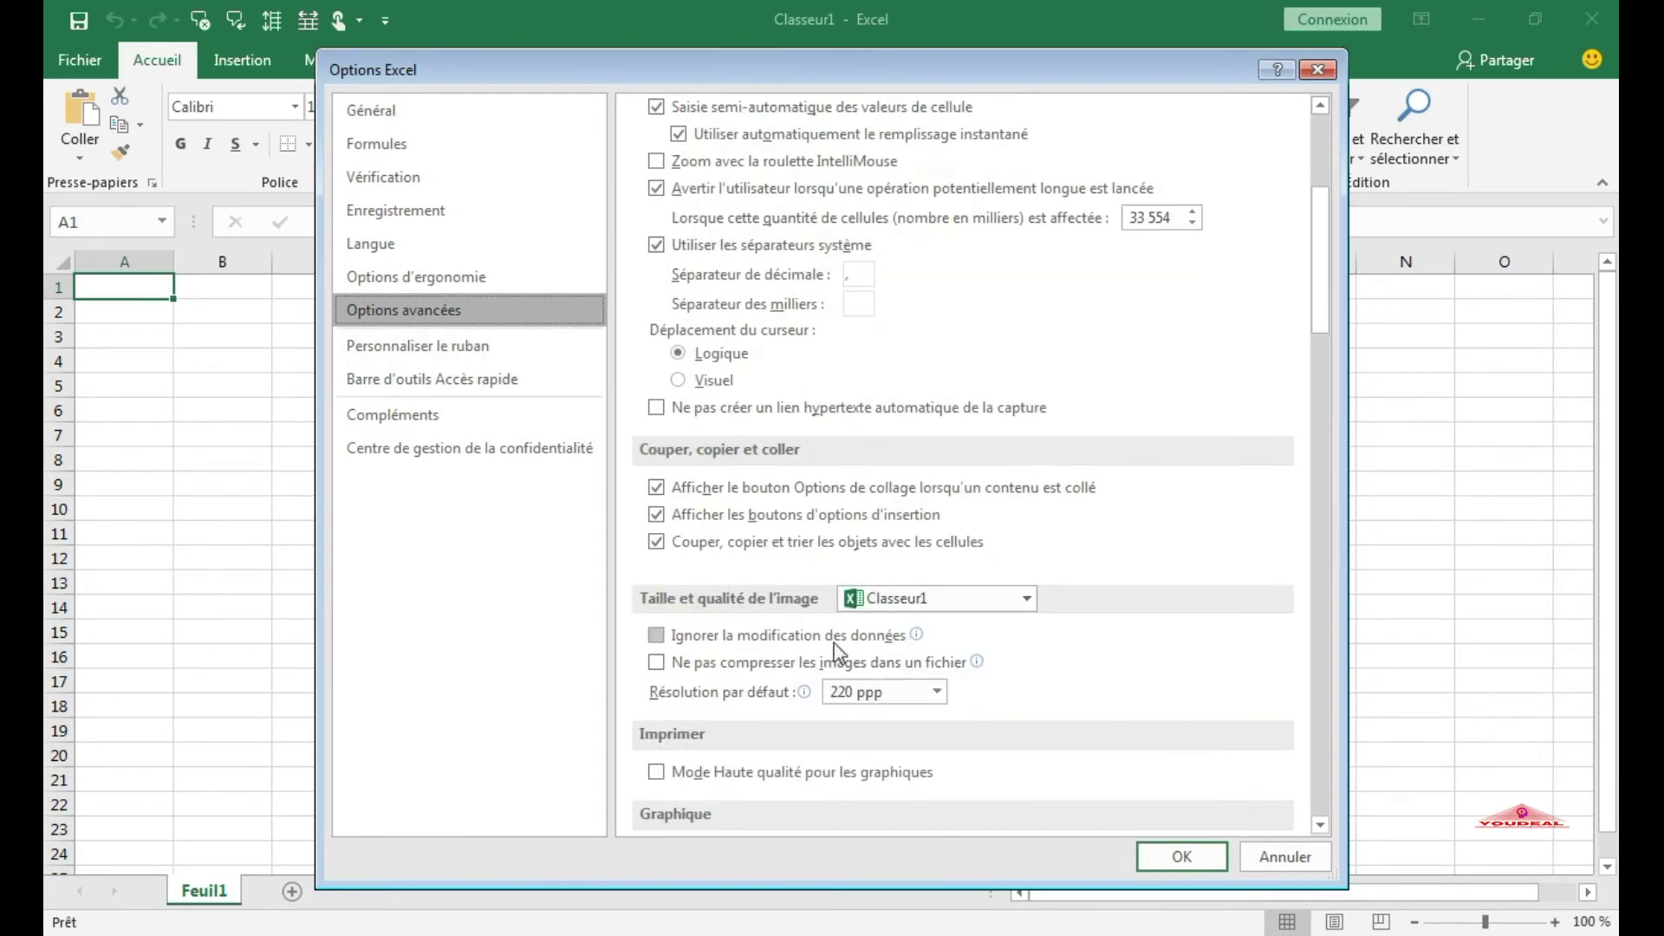
{"action": "scroll", "coordinate": [768, 692], "scroll_direction": "down", "scroll_amount": 6}
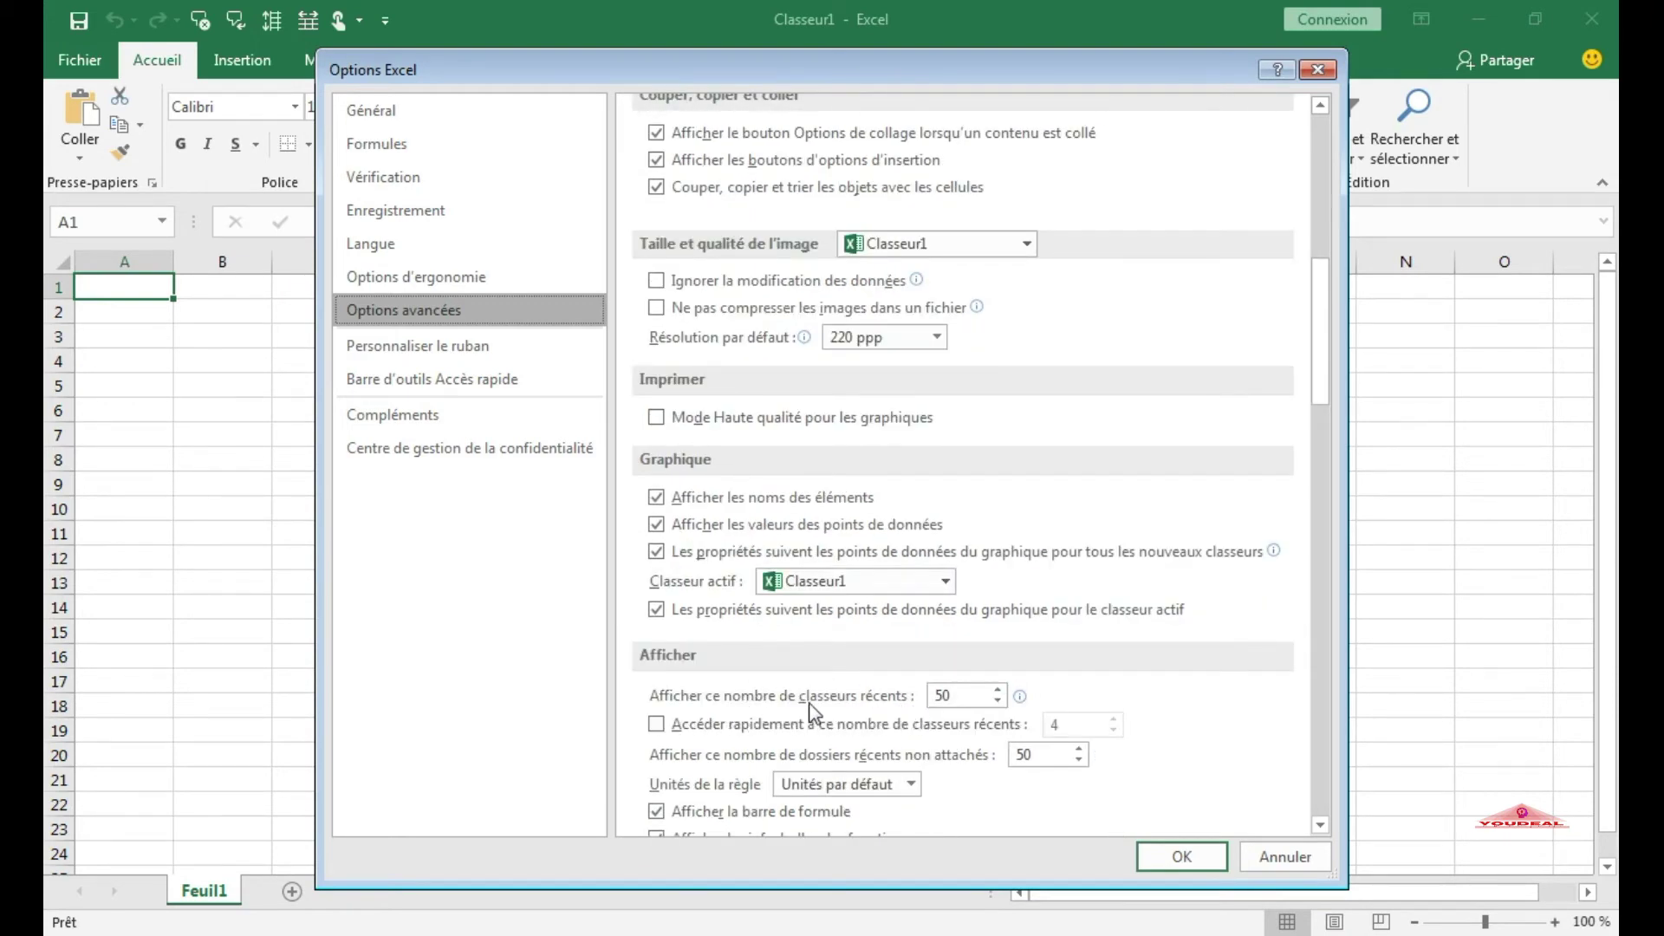
{"action": "left_click", "coordinate": [998, 703]}
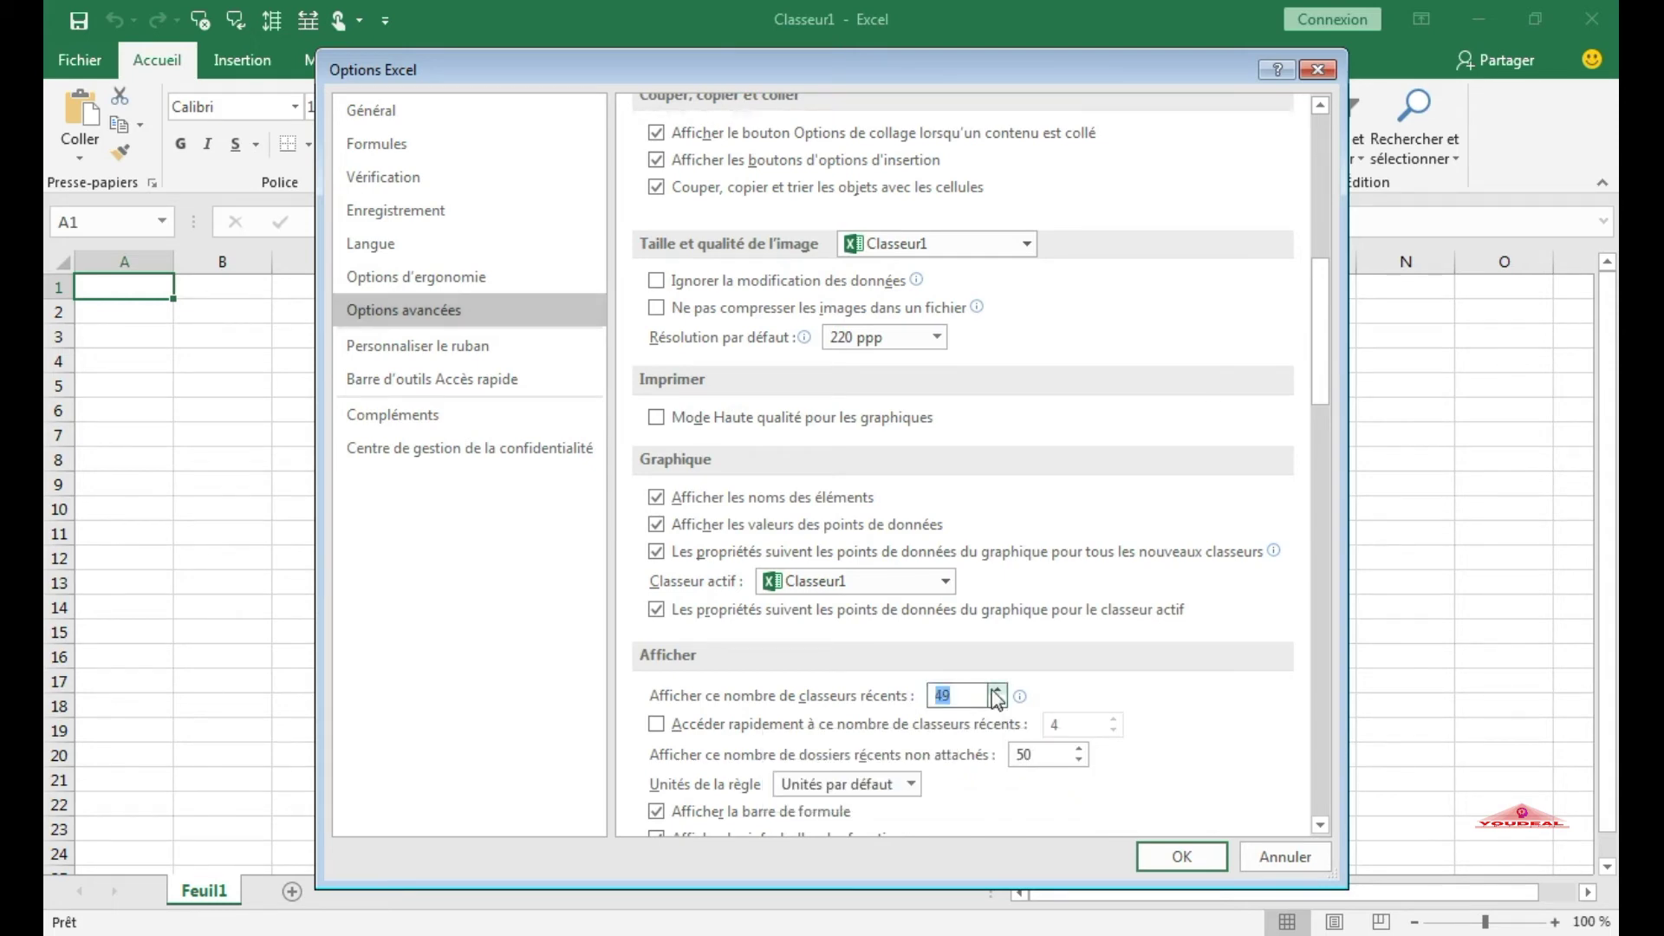
{"action": "left_click", "coordinate": [997, 691]}
{"action": "left_click", "coordinate": [972, 696]}
{"action": "key", "text": "BackSpace"}
{"action": "key", "text": "BackSpace"}
{"action": "type", "text": "10"}
{"action": "left_click", "coordinate": [1164, 856]}
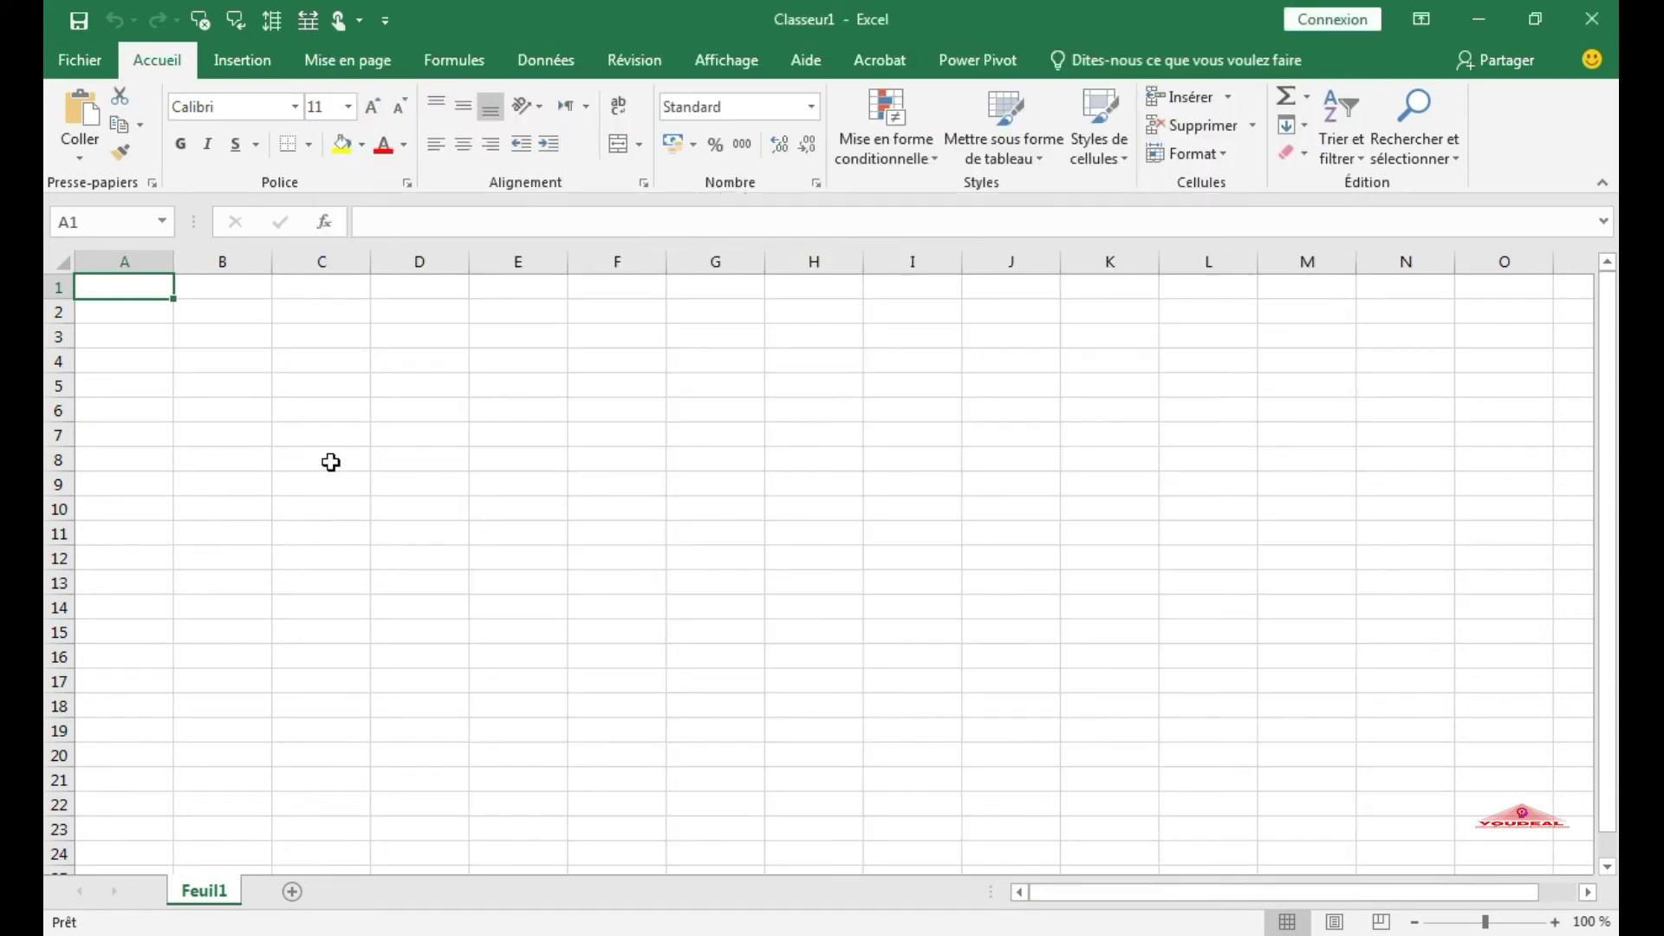
Step: Examine the recent workbooks list on the Ouvrir page to check how many files it shows from first to last
{"action": "left_click", "coordinate": [72, 62]}
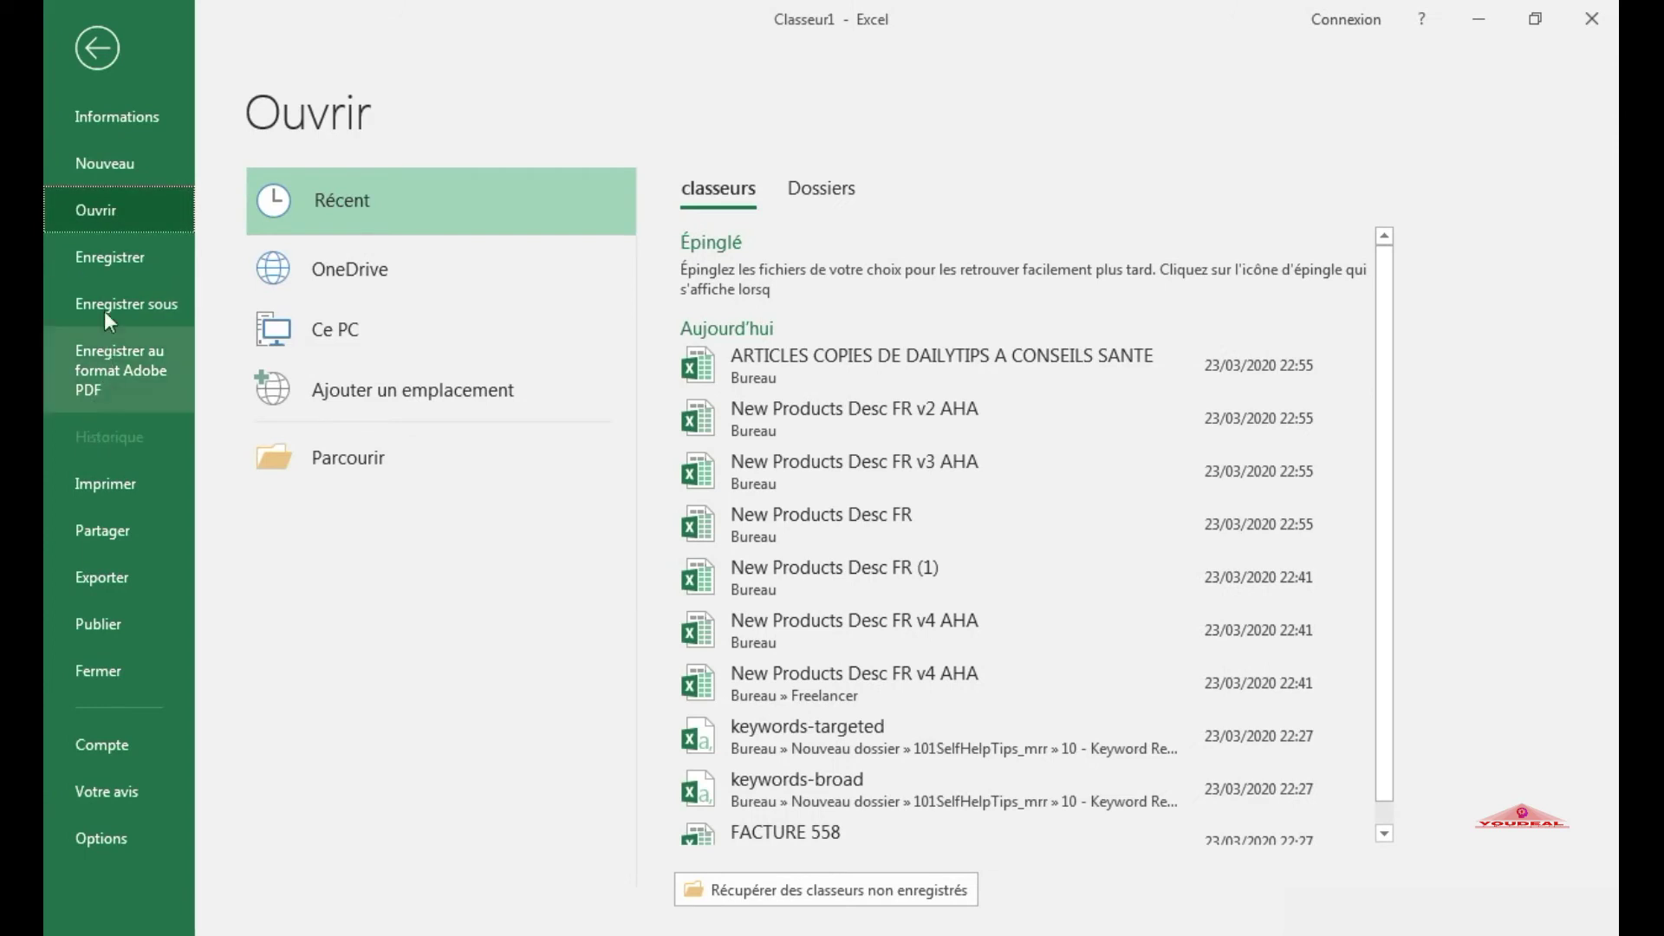
{"action": "scroll", "coordinate": [934, 550], "scroll_direction": "down", "scroll_amount": 1}
{"action": "scroll", "coordinate": [940, 564], "scroll_direction": "up", "scroll_amount": 1}
{"action": "scroll", "coordinate": [940, 564], "scroll_direction": "down", "scroll_amount": 1}
{"action": "scroll", "coordinate": [940, 560], "scroll_direction": "up", "scroll_amount": 1}
{"action": "scroll", "coordinate": [937, 564], "scroll_direction": "down", "scroll_amount": 1}
{"action": "scroll", "coordinate": [924, 575], "scroll_direction": "up", "scroll_amount": 1}
{"action": "scroll", "coordinate": [921, 577], "scroll_direction": "down", "scroll_amount": 1}
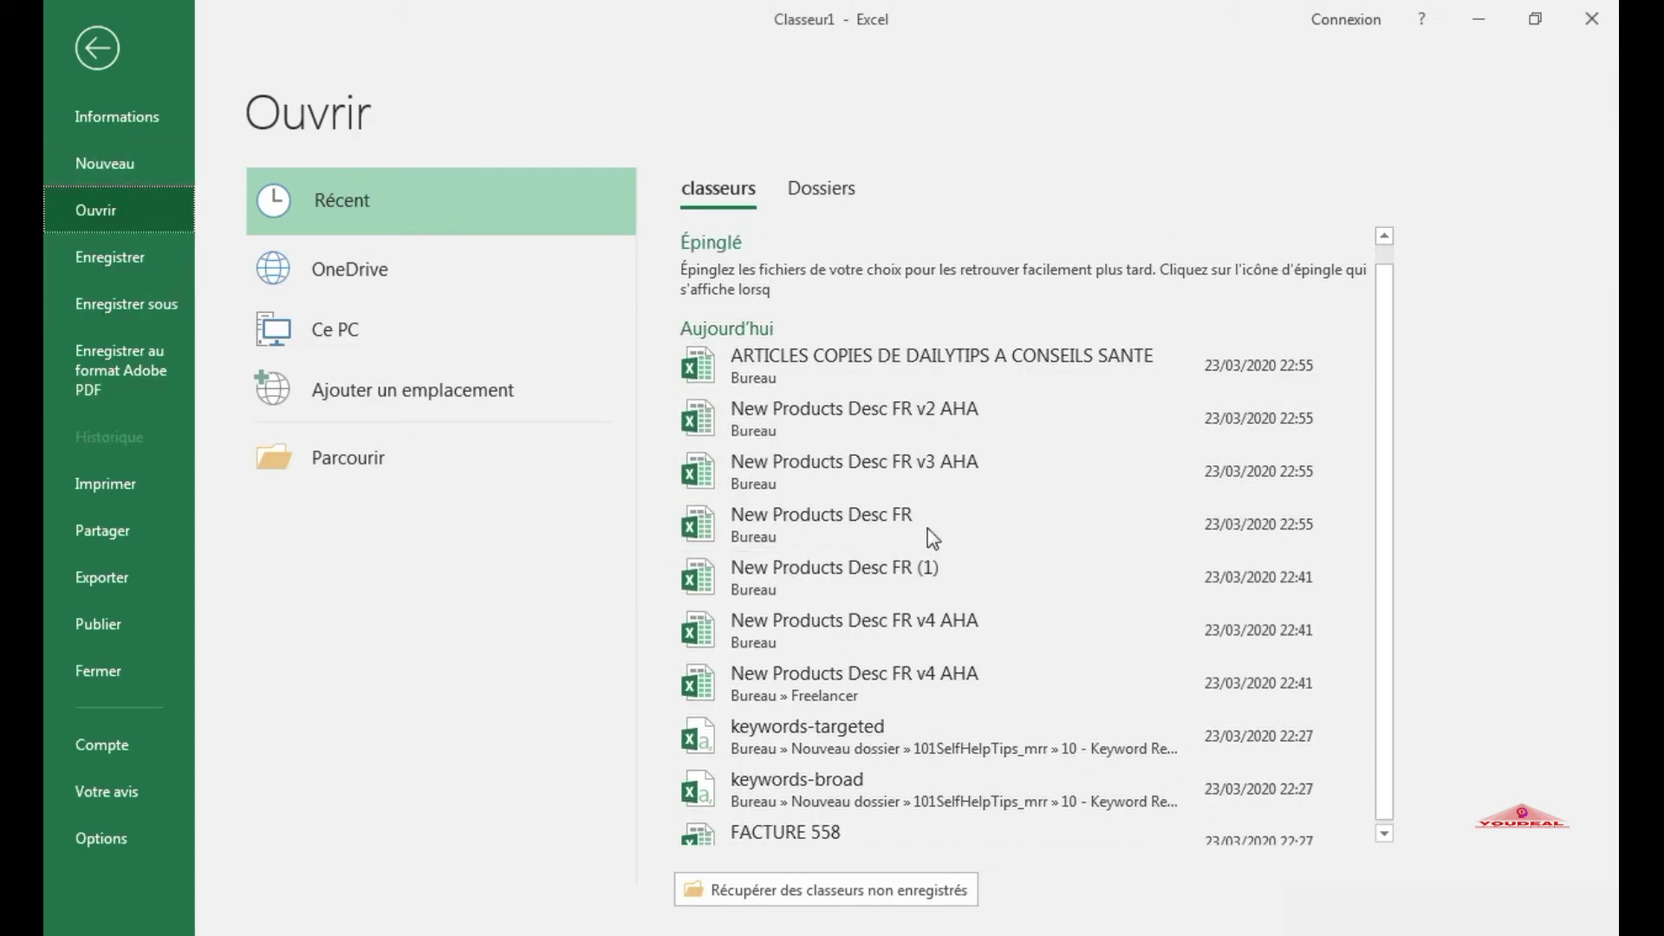
{"action": "scroll", "coordinate": [901, 577], "scroll_direction": "up", "scroll_amount": 1}
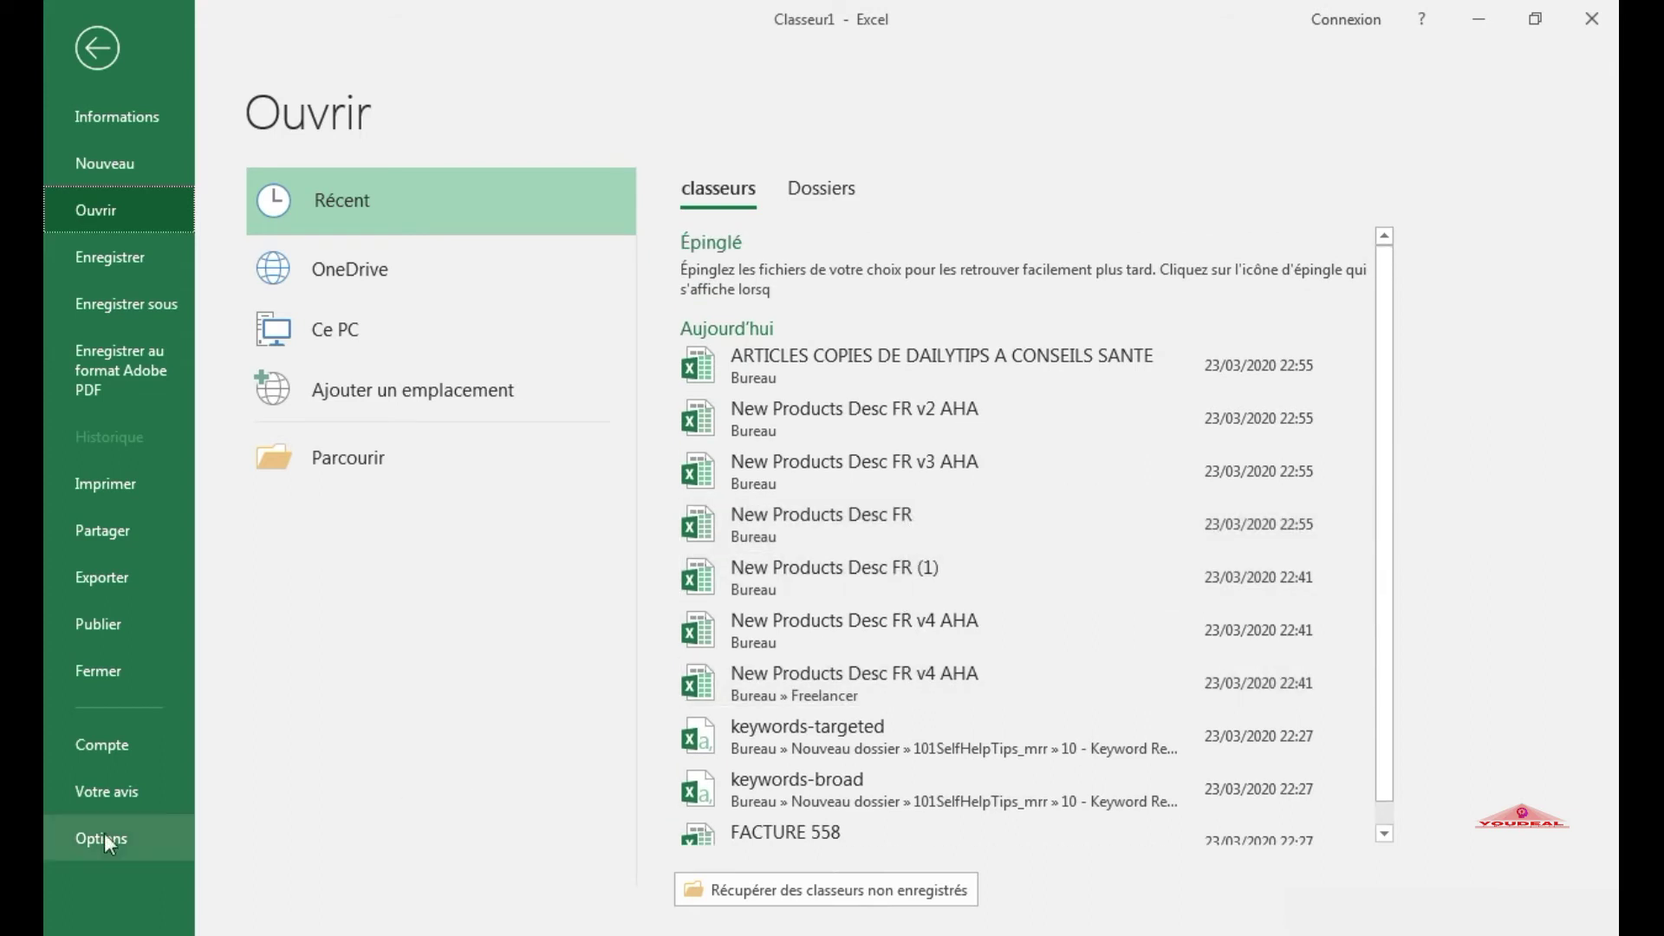
{"action": "scroll", "coordinate": [1001, 635], "scroll_direction": "down", "scroll_amount": 1}
{"action": "scroll", "coordinate": [1001, 636], "scroll_direction": "up", "scroll_amount": 1}
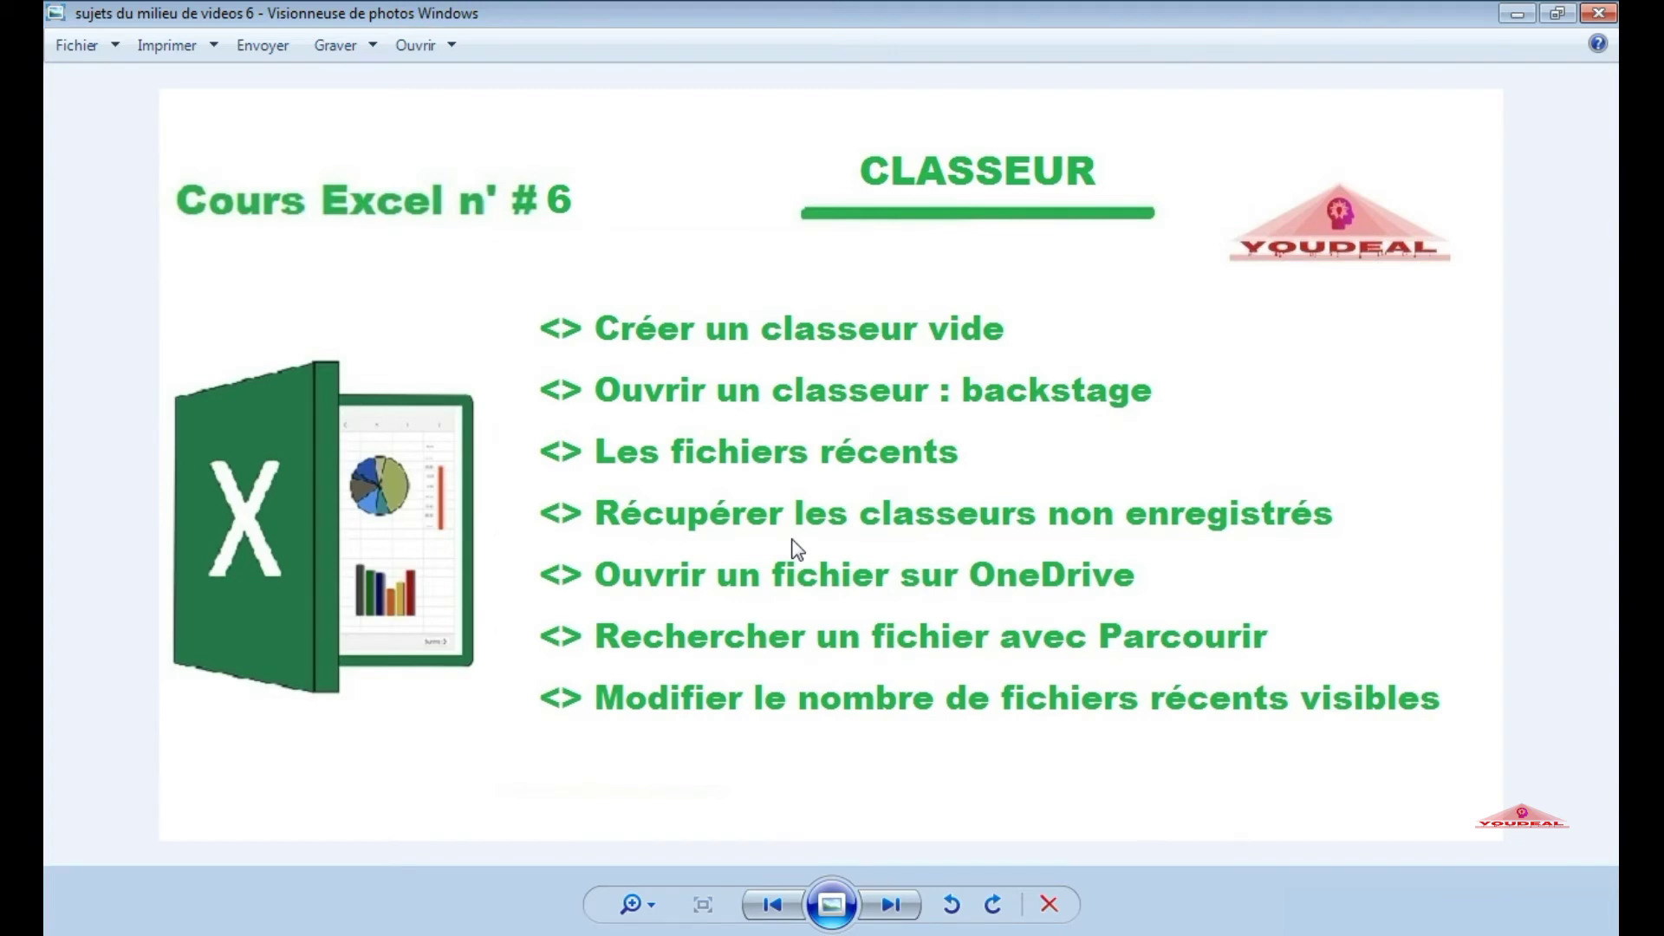
Step: Switch back to Excel, view the recoverable unsaved workbooks in the UnsavedFiles folder, and close the dialog without opening any
{"action": "left_click", "coordinate": [346, 934]}
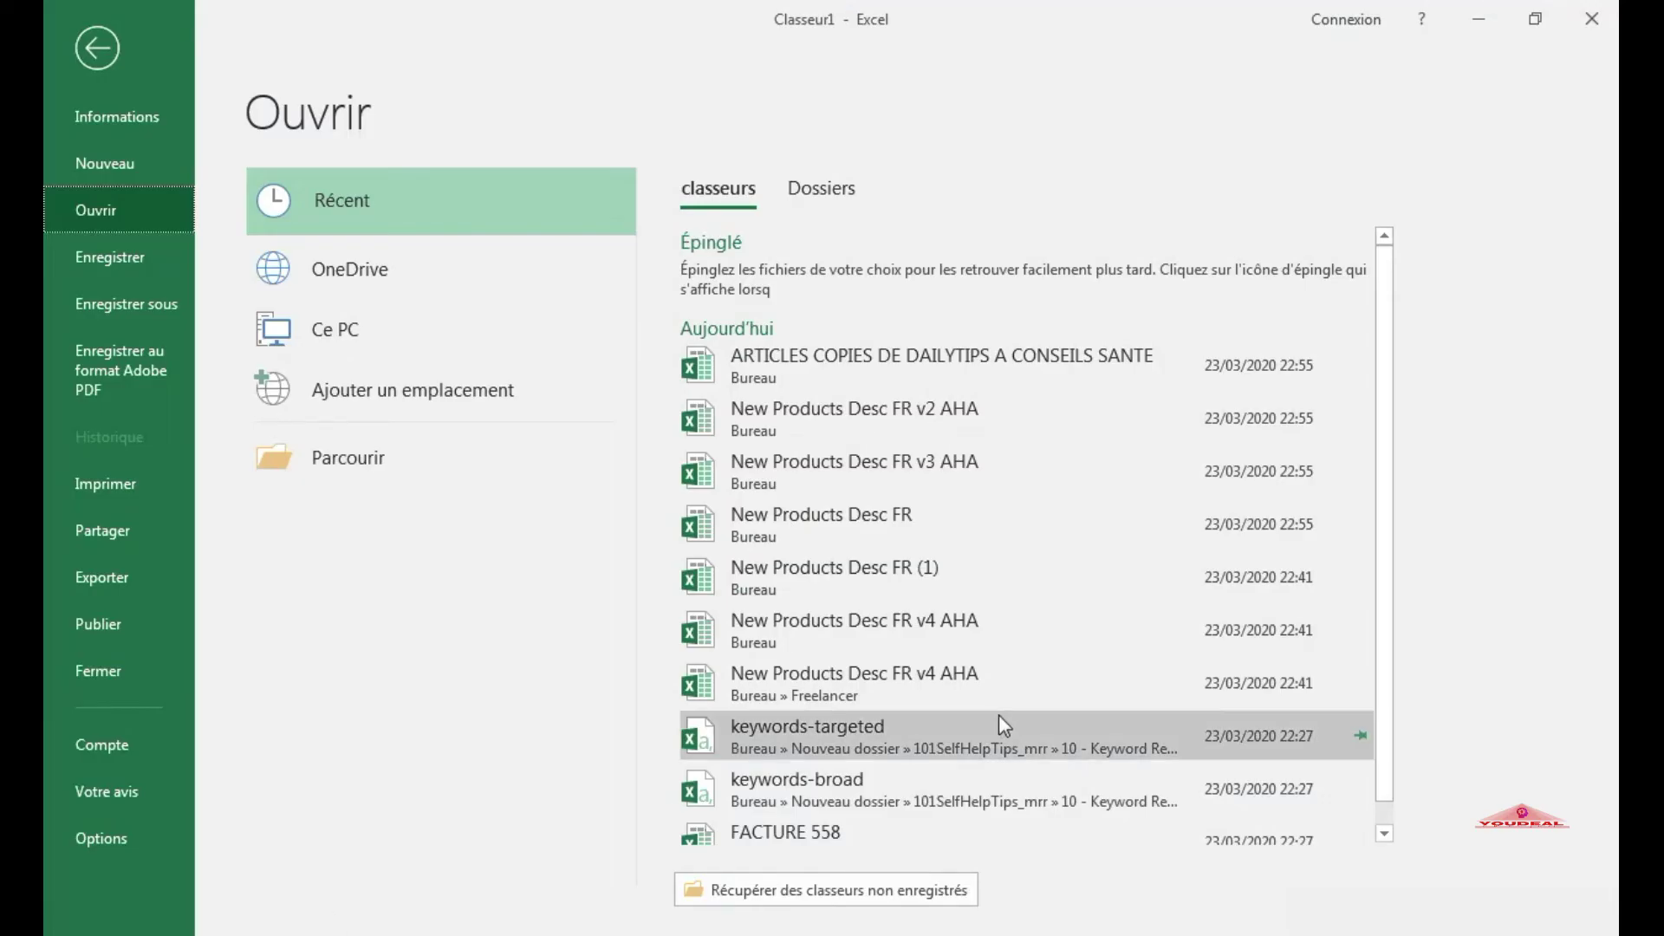
{"action": "scroll", "coordinate": [980, 615], "scroll_direction": "down", "scroll_amount": 1}
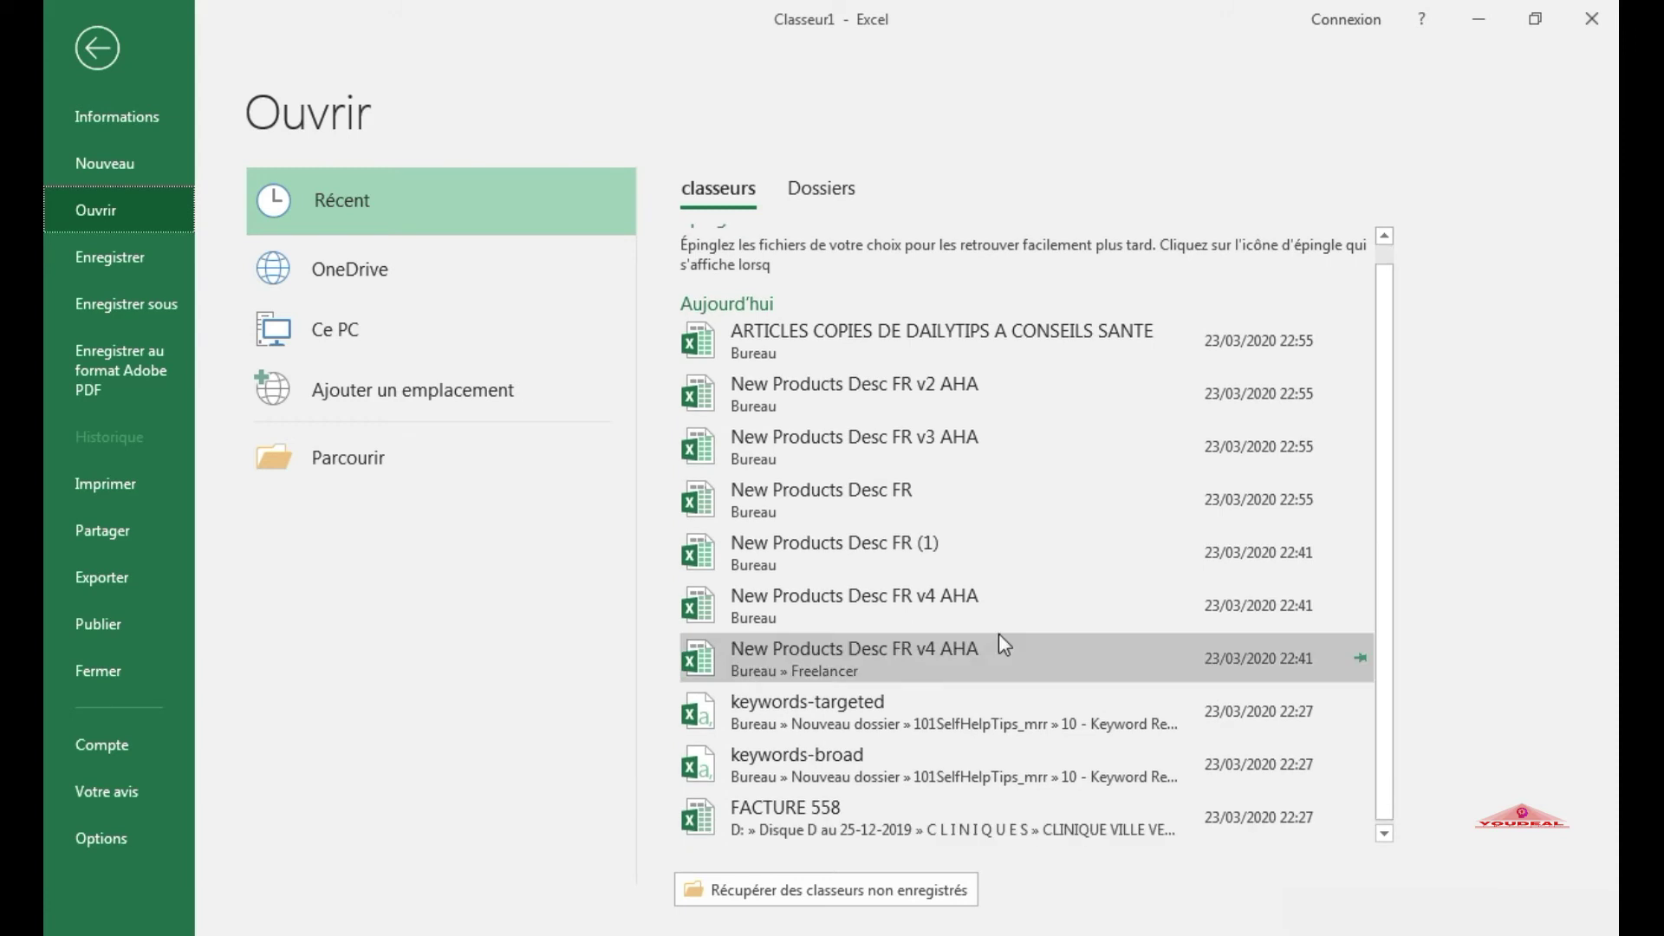
{"action": "scroll", "coordinate": [957, 494], "scroll_direction": "up", "scroll_amount": 1}
{"action": "scroll", "coordinate": [902, 780], "scroll_direction": "down", "scroll_amount": 1}
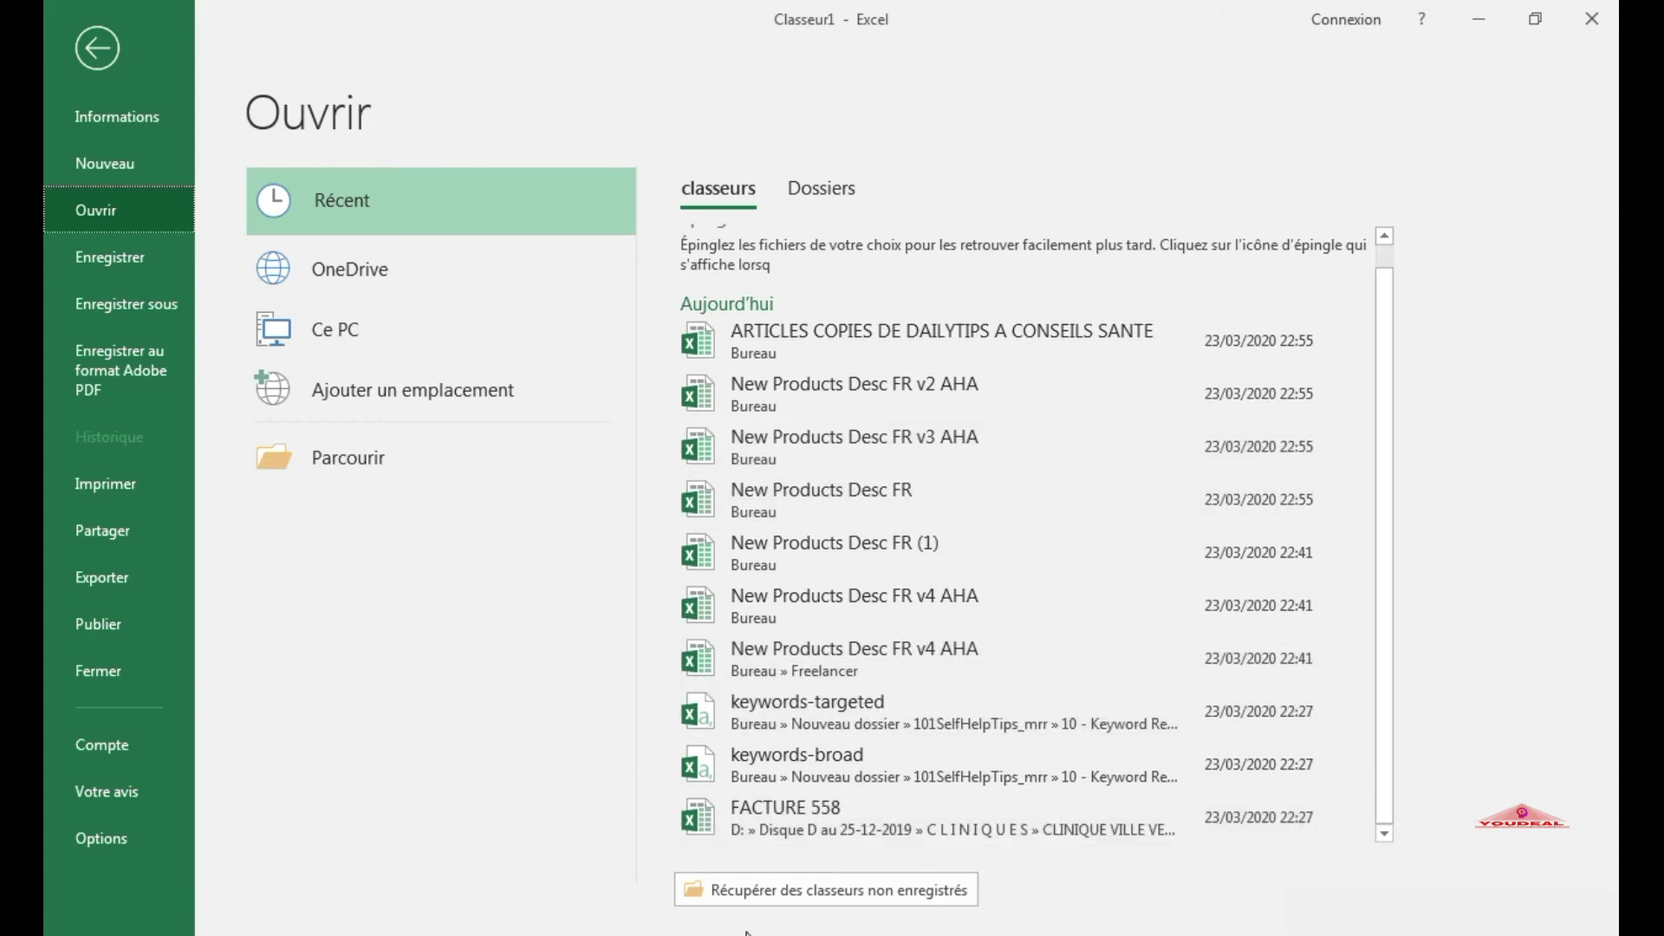
{"action": "left_click", "coordinate": [843, 900]}
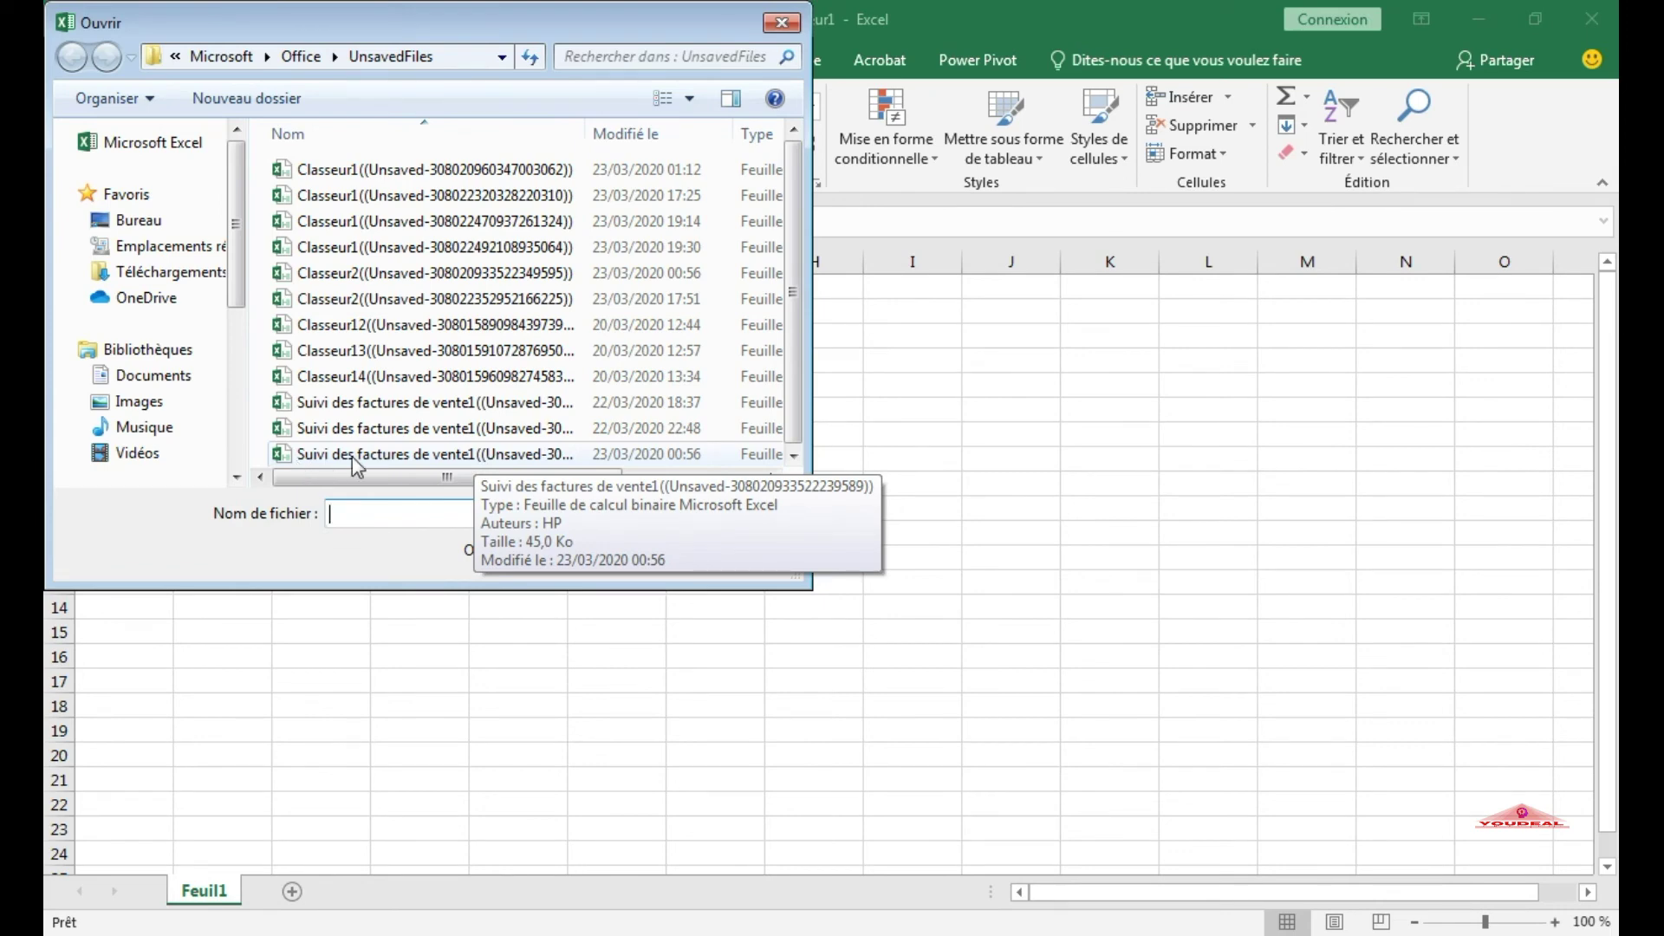
{"action": "left_click", "coordinate": [780, 24]}
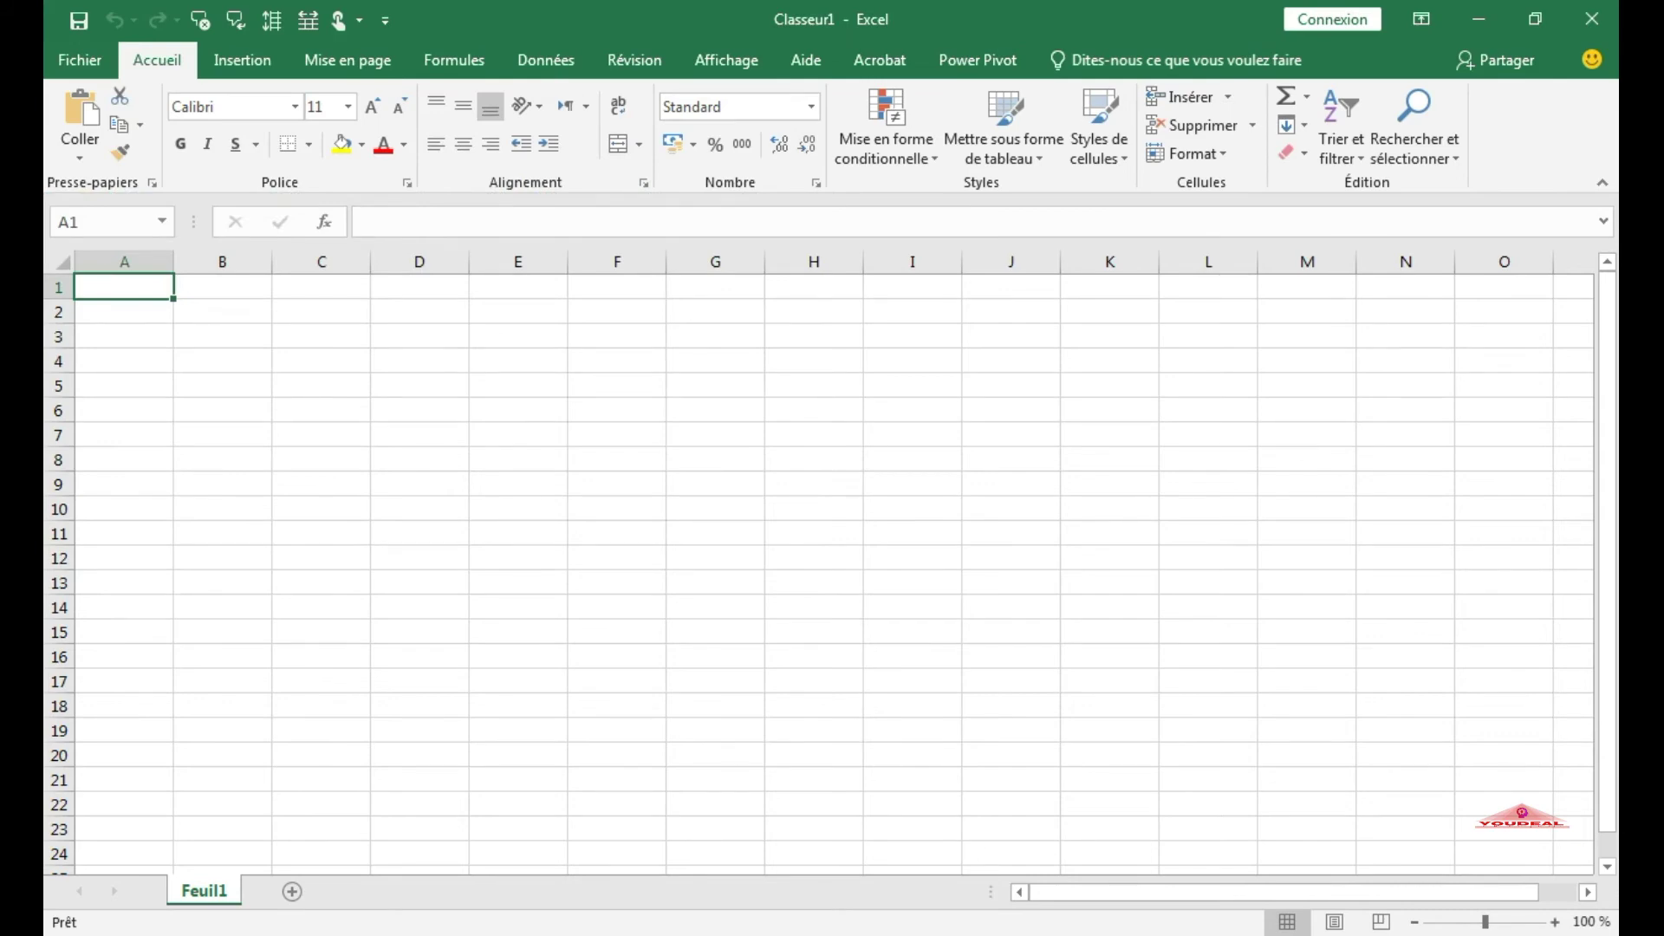
Step: View the OneDrive location on the Ouvrir page, comparing it with Récent, and return to Excel from the photo viewer
{"action": "left_click", "coordinate": [993, 919]}
{"action": "left_click", "coordinate": [79, 65]}
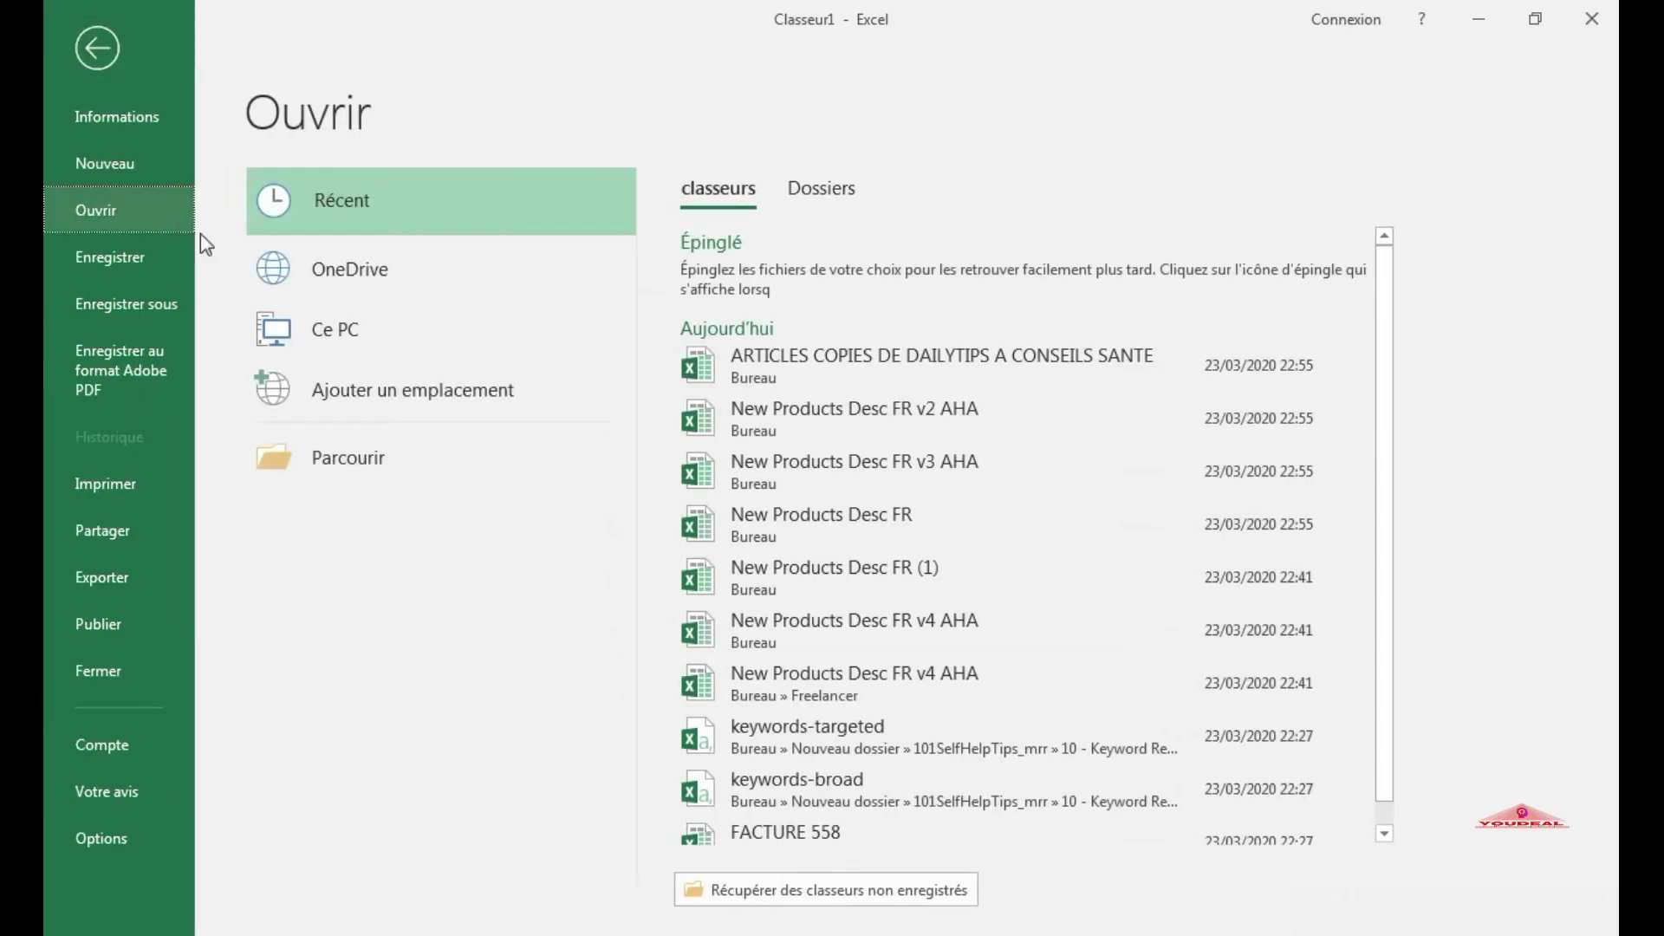
{"action": "left_click", "coordinate": [357, 270]}
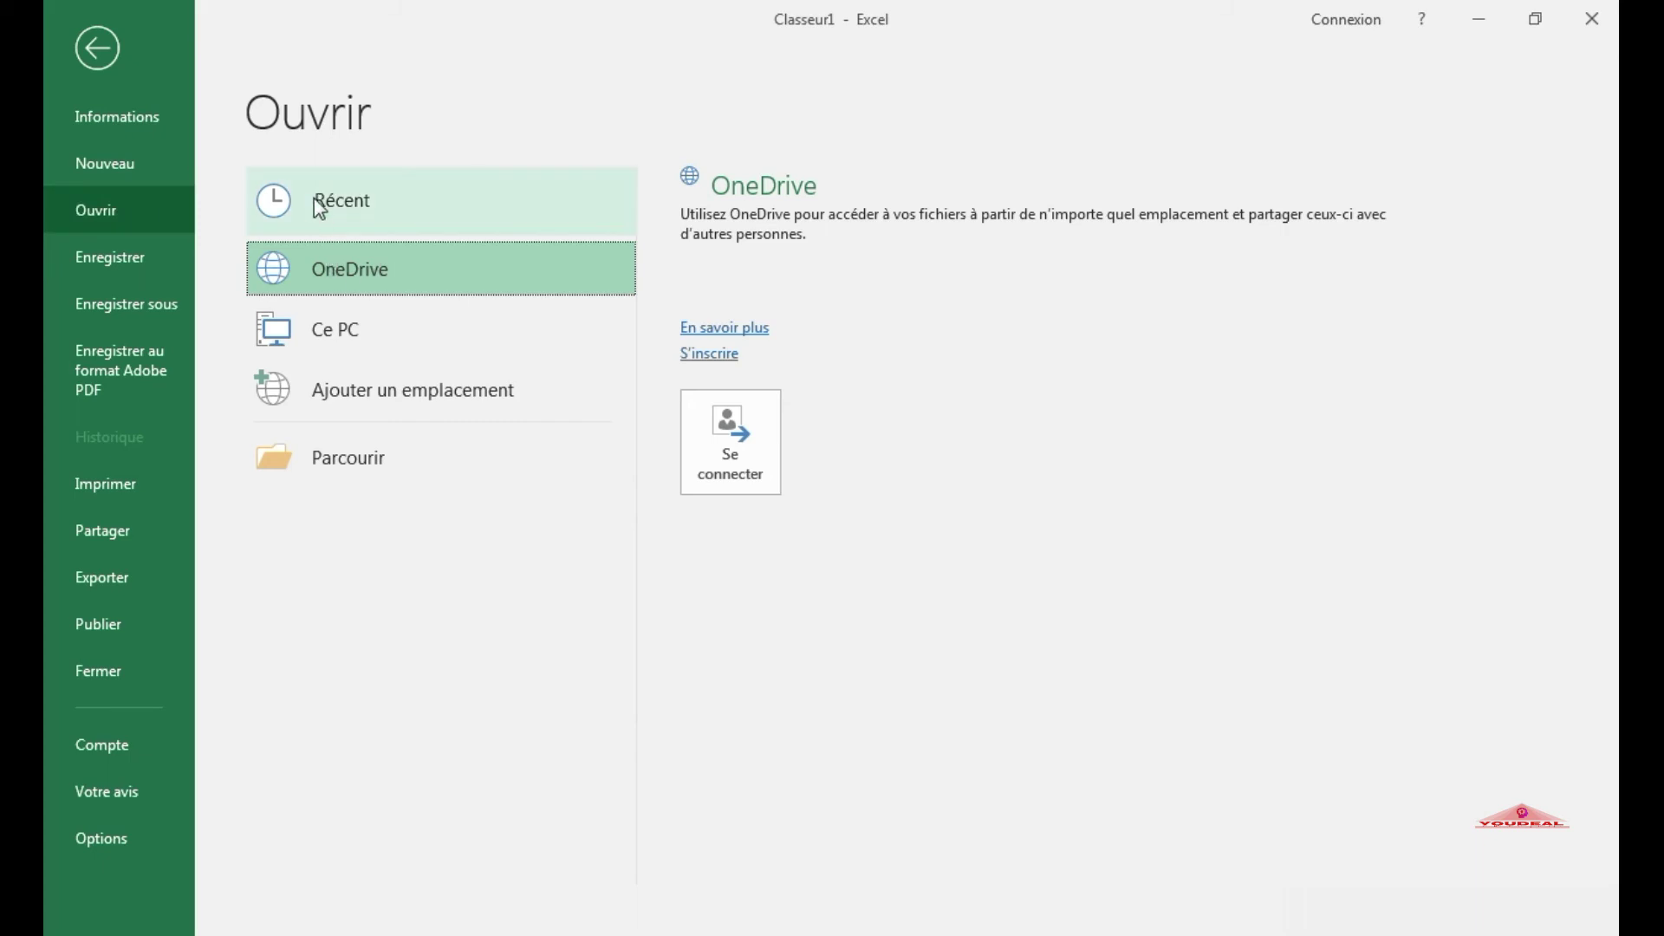
{"action": "left_click", "coordinate": [342, 205]}
{"action": "left_click", "coordinate": [338, 268]}
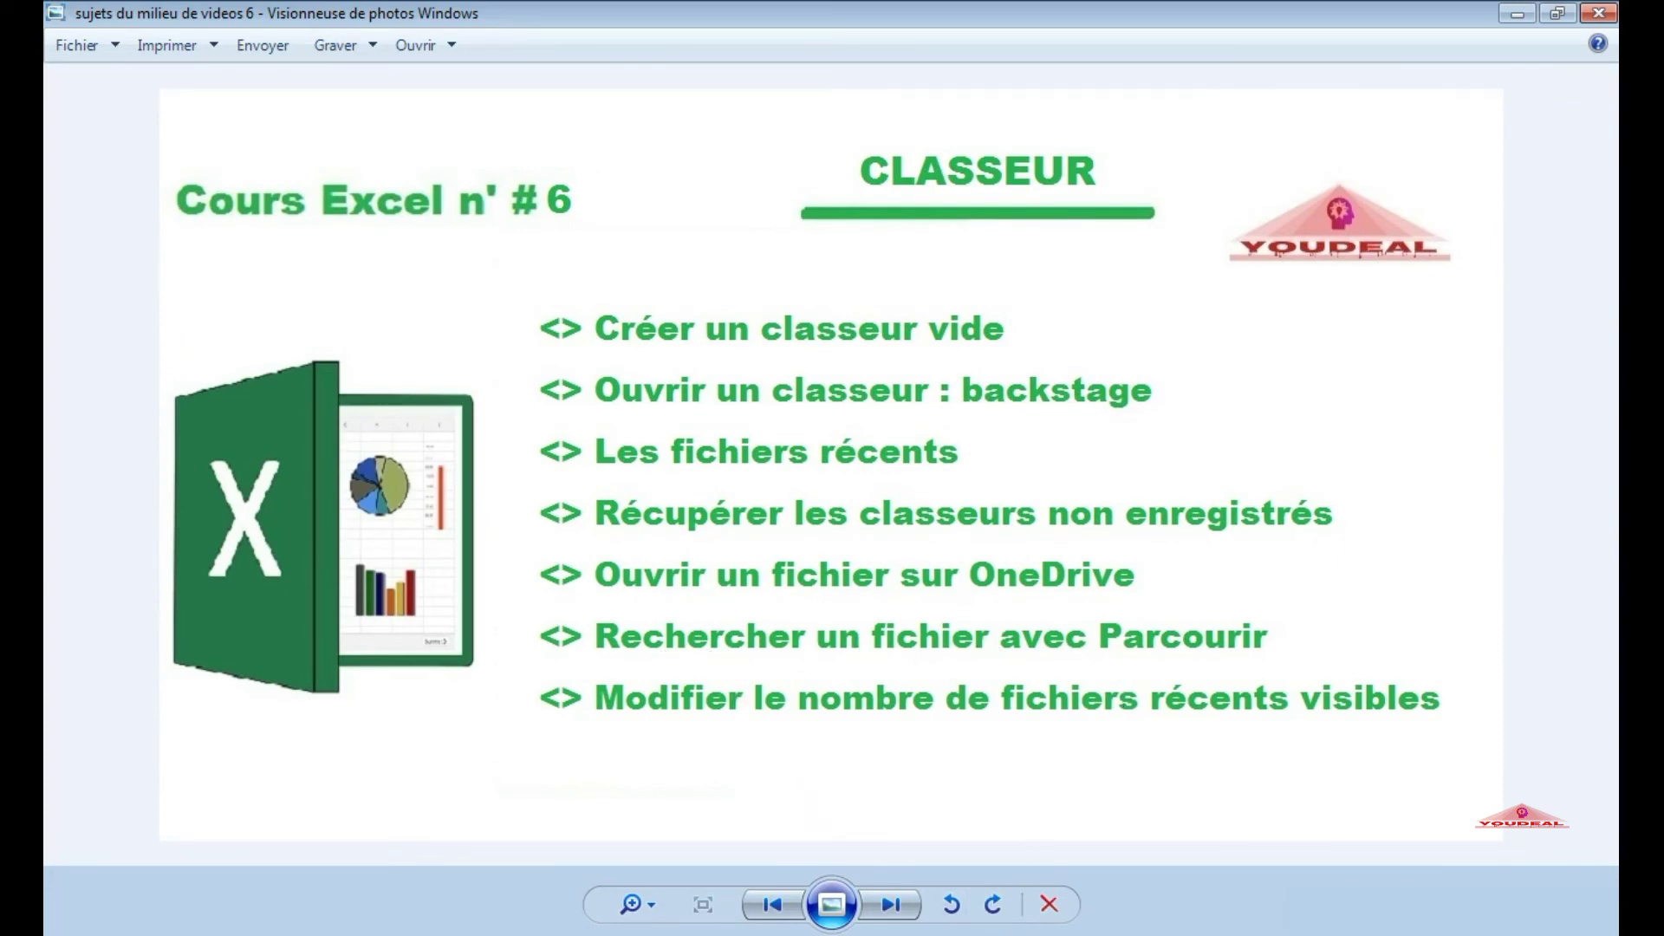
{"action": "left_click", "coordinate": [223, 903]}
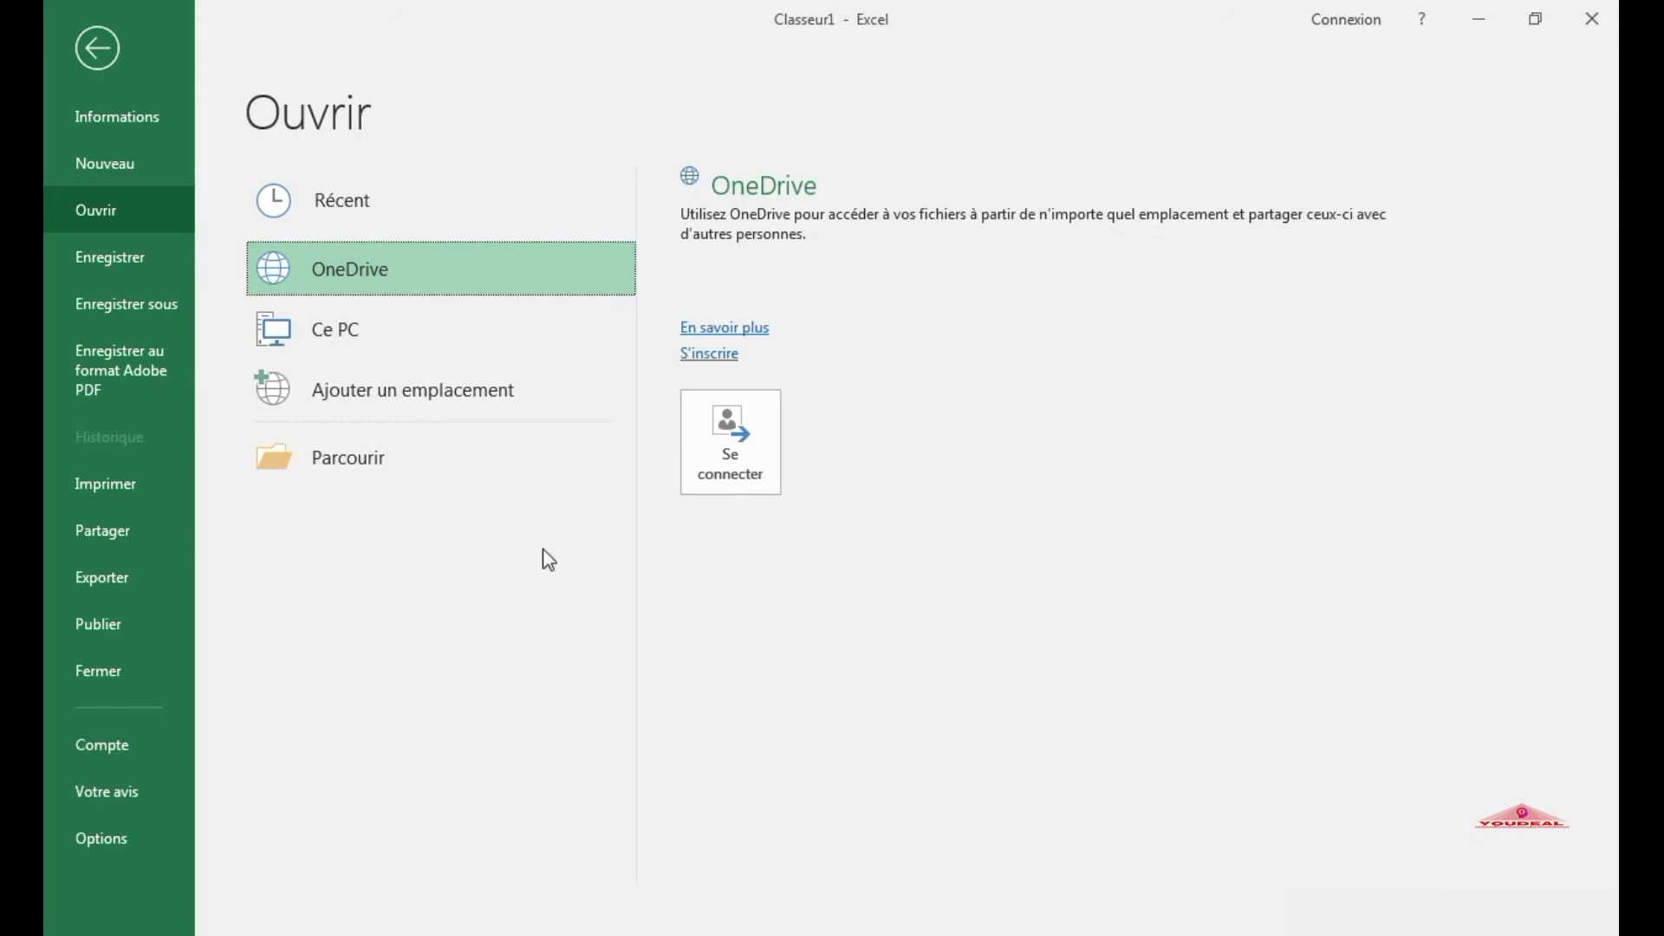
Step: Browse for a workbook with Parcourir, look through the available folders, libraries and drives, and cancel without opening a file
{"action": "left_click", "coordinate": [347, 460]}
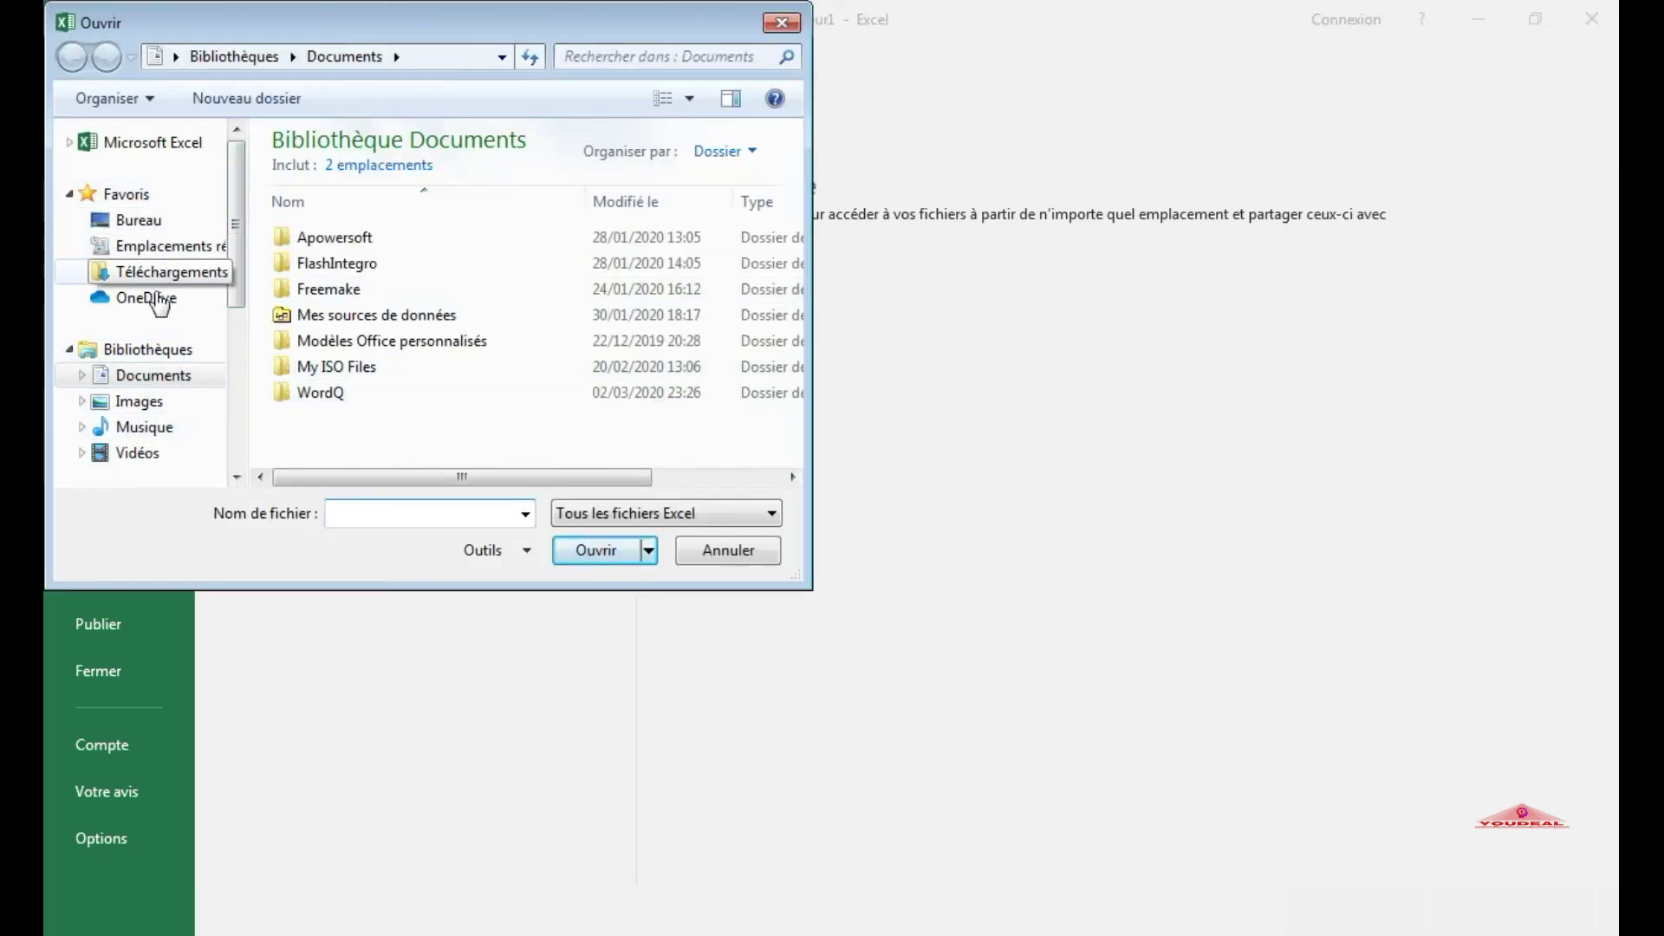
{"action": "mouse_move", "coordinate": [236, 230]}
{"action": "left_mouse_down"}
{"action": "mouse_move", "coordinate": [241, 371]}
{"action": "mouse_move", "coordinate": [238, 242]}
{"action": "left_mouse_up"}
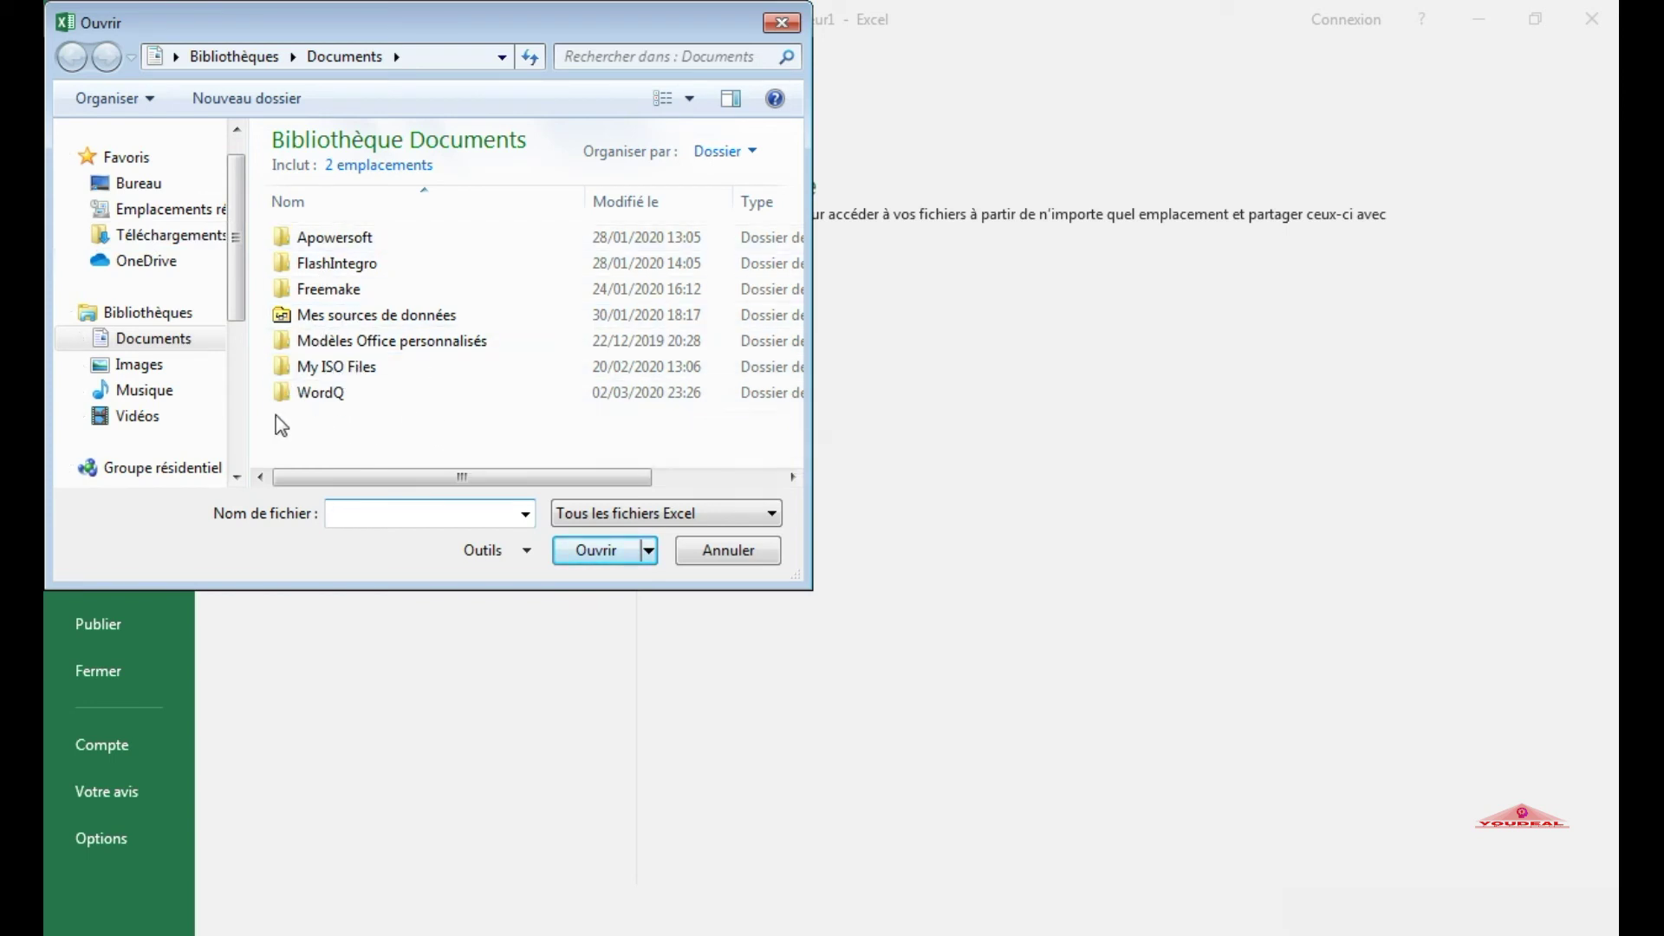
{"action": "left_click_drag", "start_coordinate": [236, 257], "coordinate": [221, 349]}
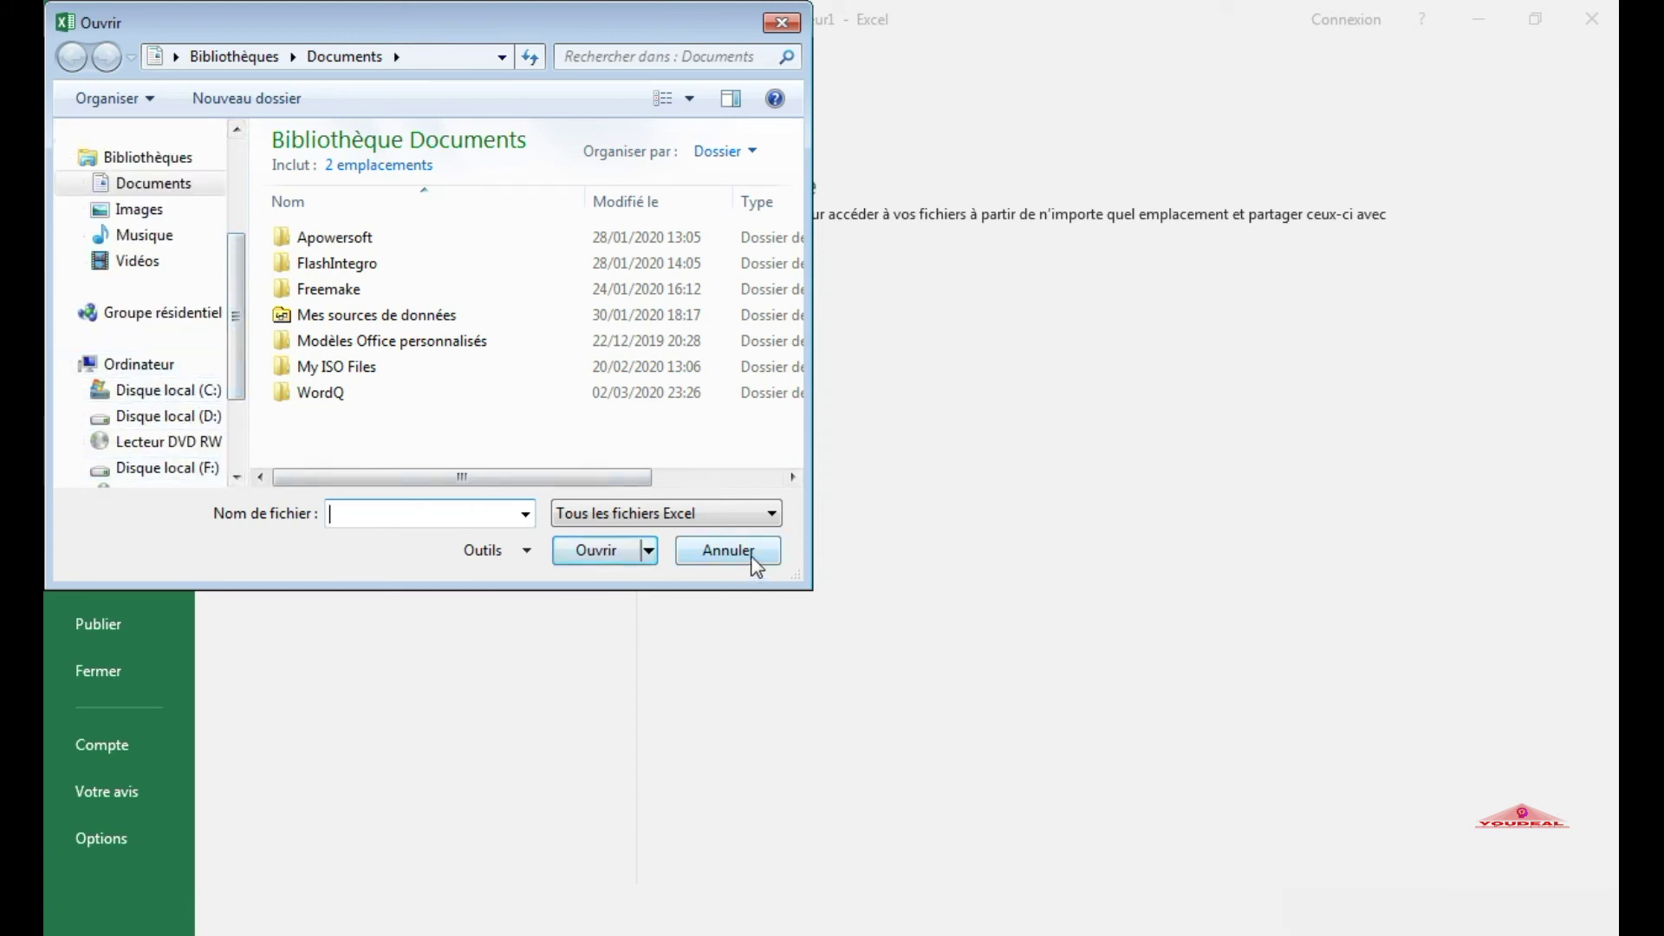
{"action": "left_click", "coordinate": [729, 551]}
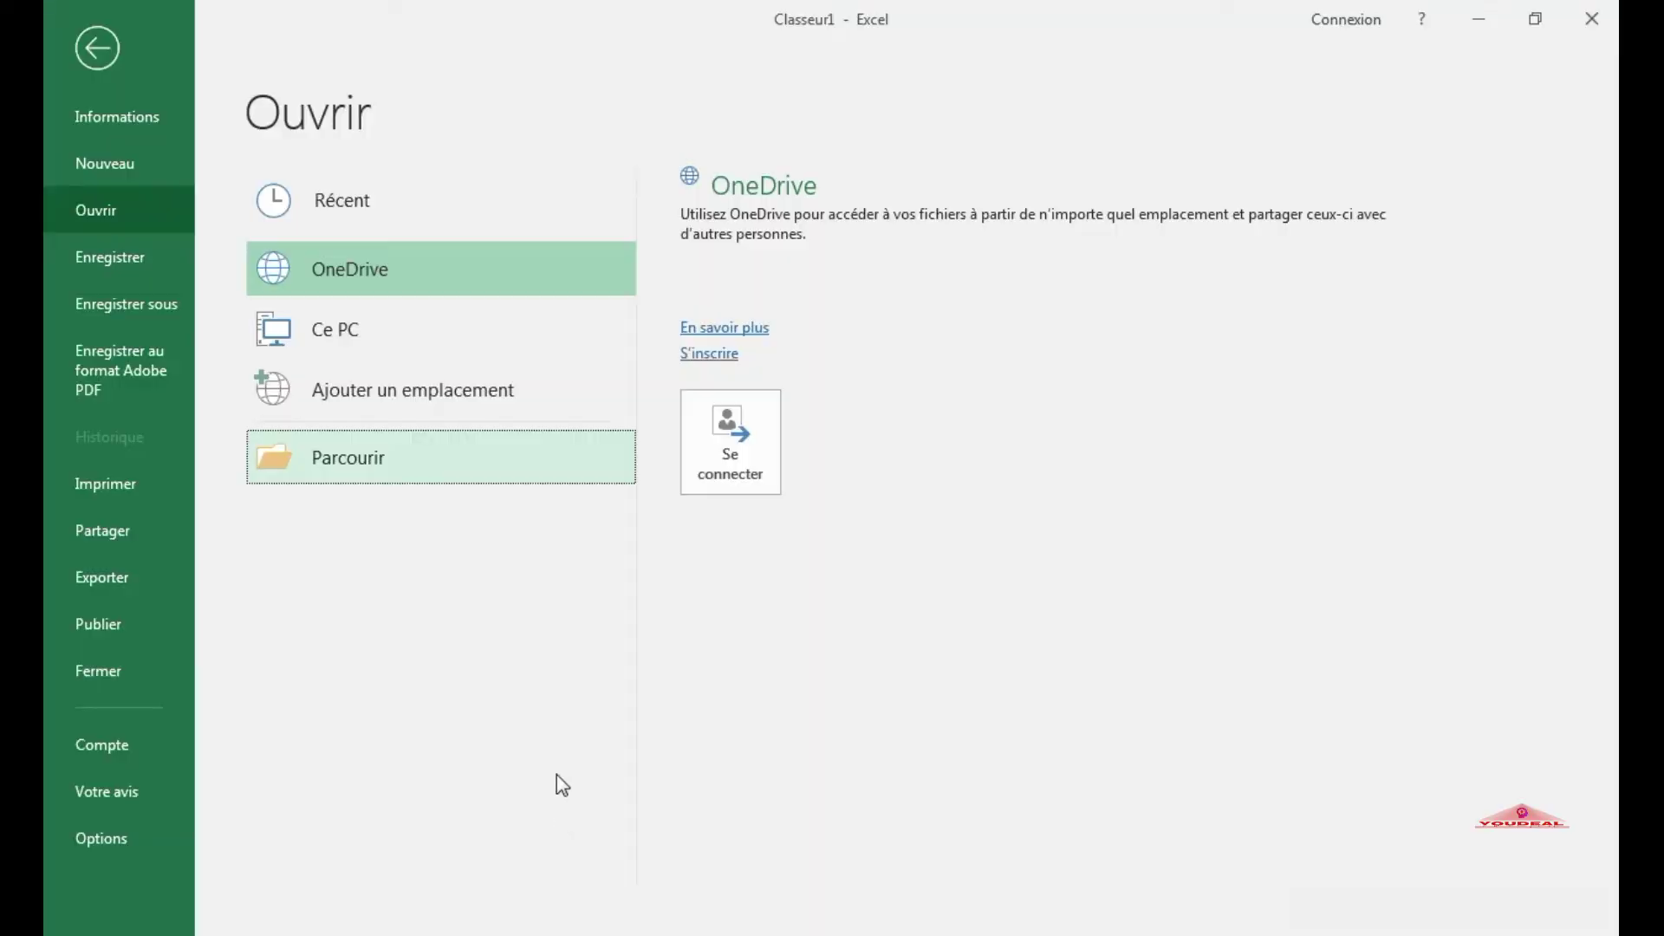
Step: Set the number of recent workbooks displayed to 50 in the advanced Excel options and apply the change
{"action": "left_click", "coordinate": [127, 841]}
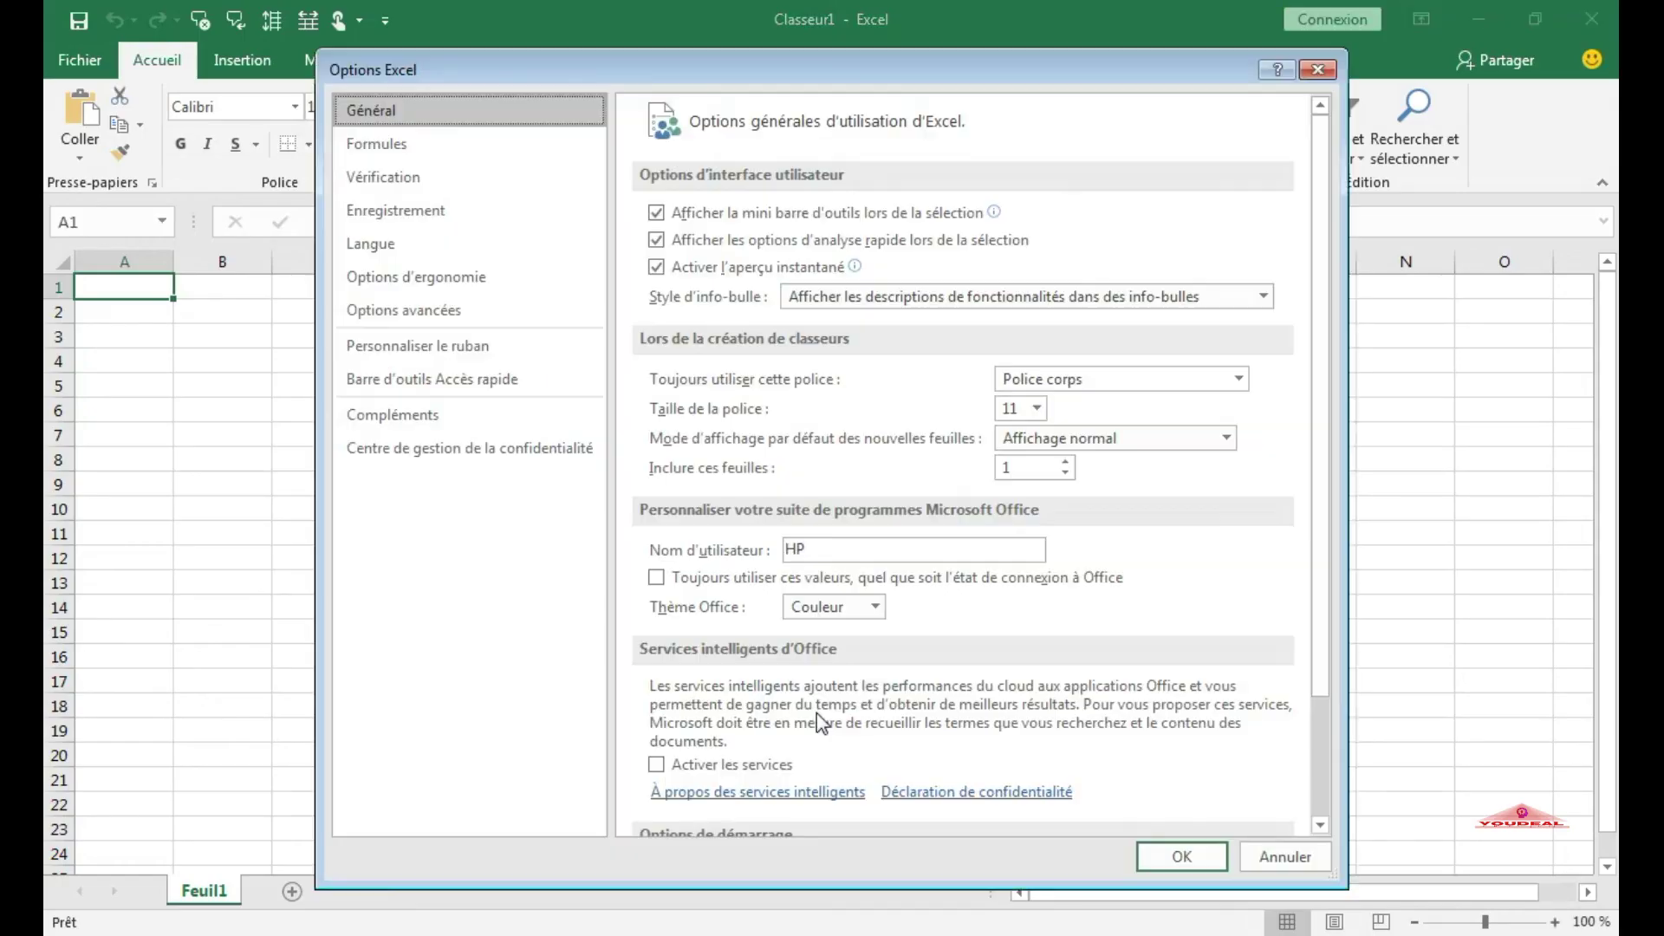
{"action": "left_click", "coordinate": [431, 323]}
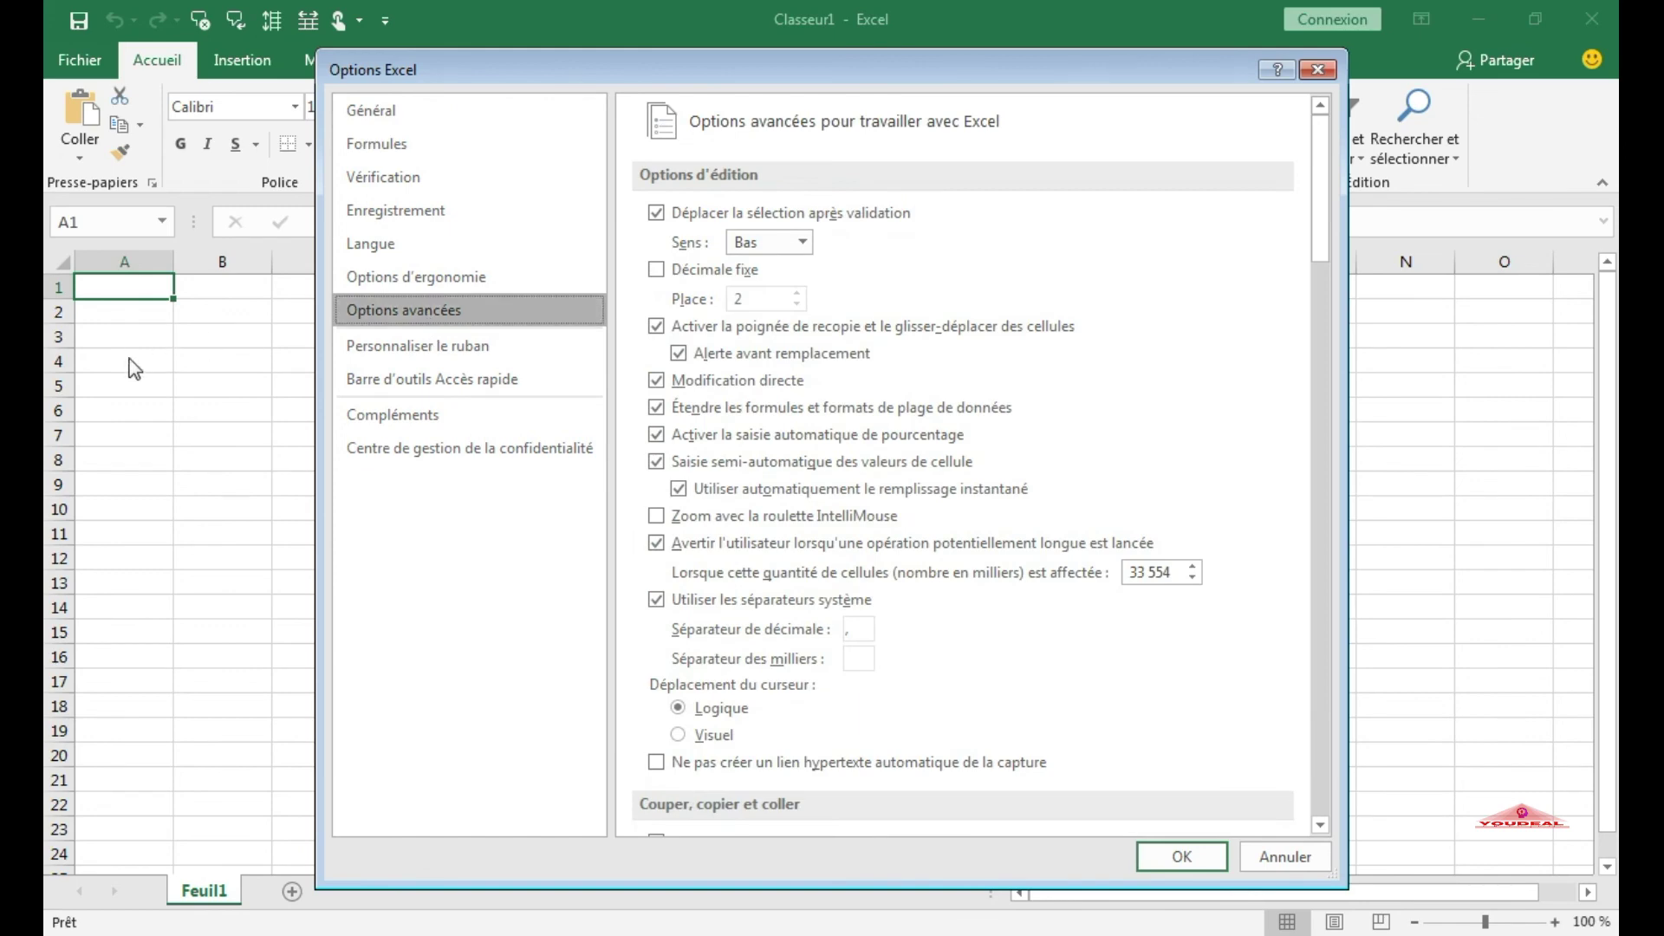
{"action": "scroll", "coordinate": [836, 521], "scroll_direction": "down", "scroll_amount": 5}
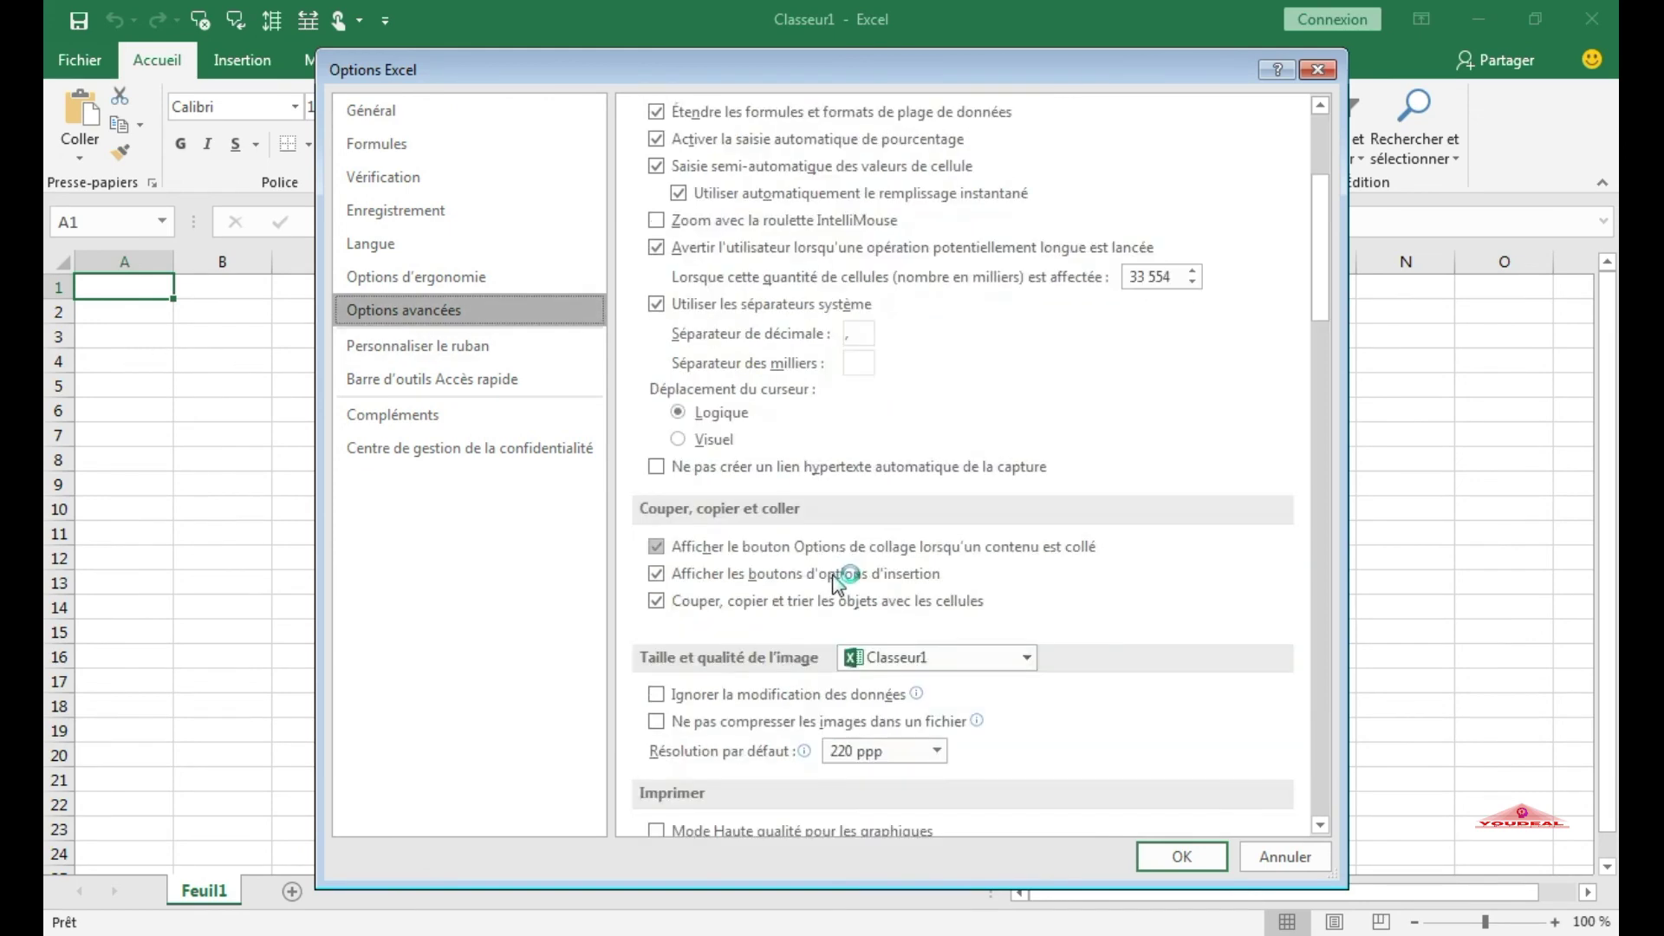
{"action": "scroll", "coordinate": [730, 481], "scroll_direction": "up", "scroll_amount": 3}
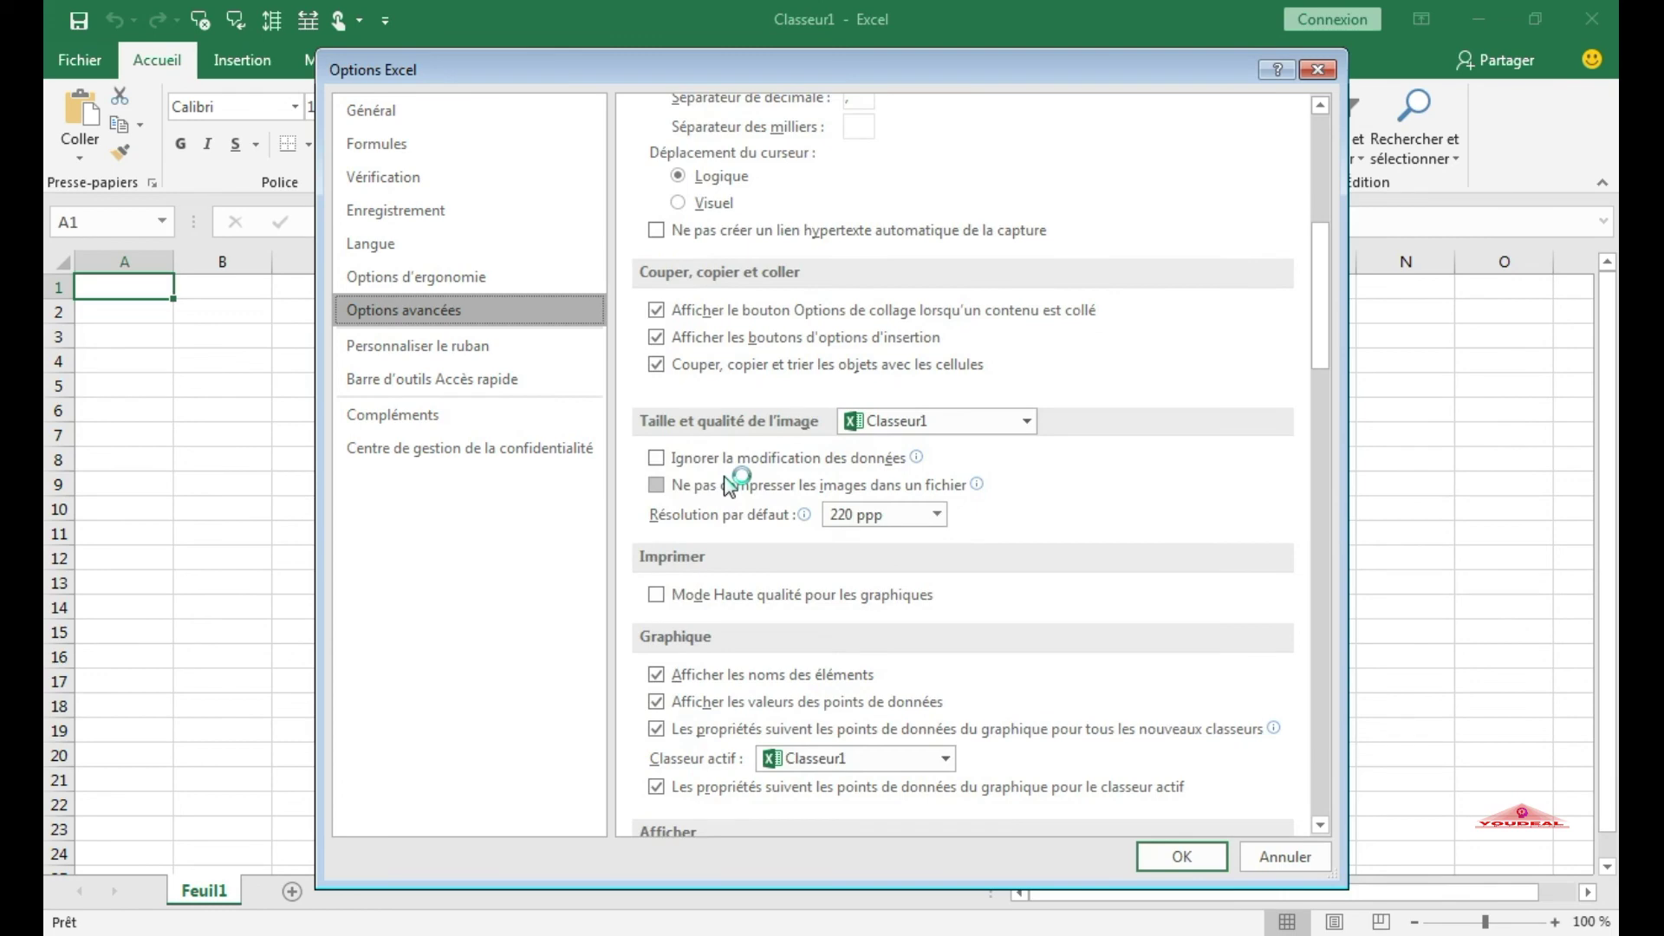
{"action": "scroll", "coordinate": [731, 481], "scroll_direction": "down", "scroll_amount": 4}
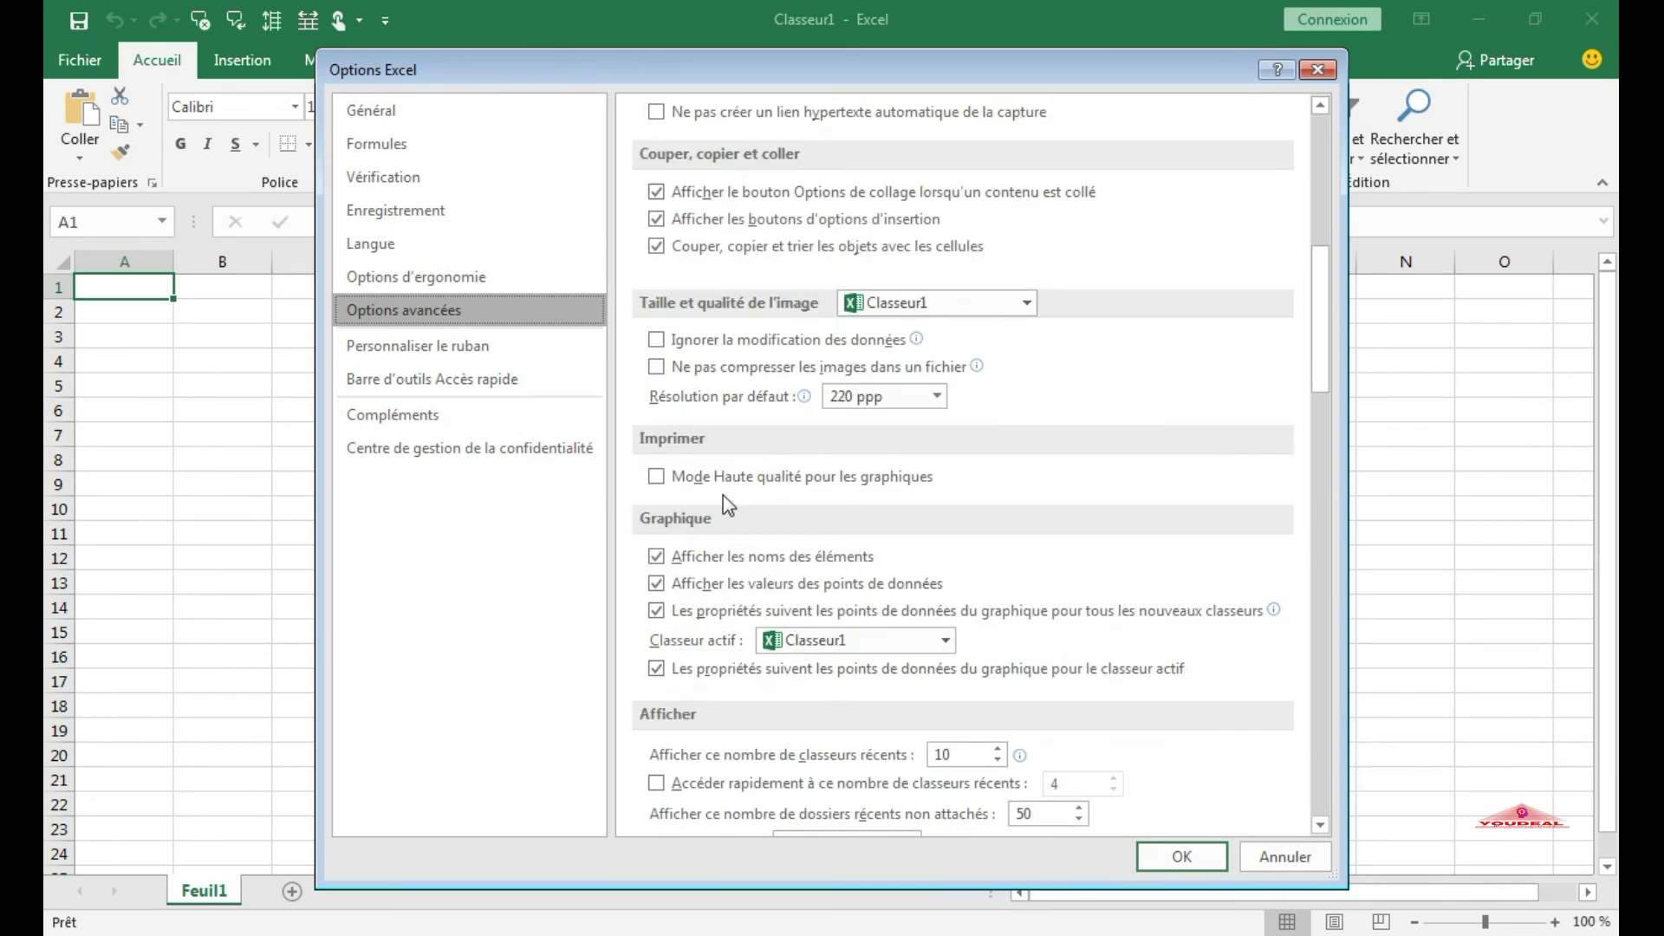
{"action": "scroll", "coordinate": [725, 498], "scroll_direction": "down", "scroll_amount": 1}
{"action": "scroll", "coordinate": [1076, 673], "scroll_direction": "down", "scroll_amount": 1}
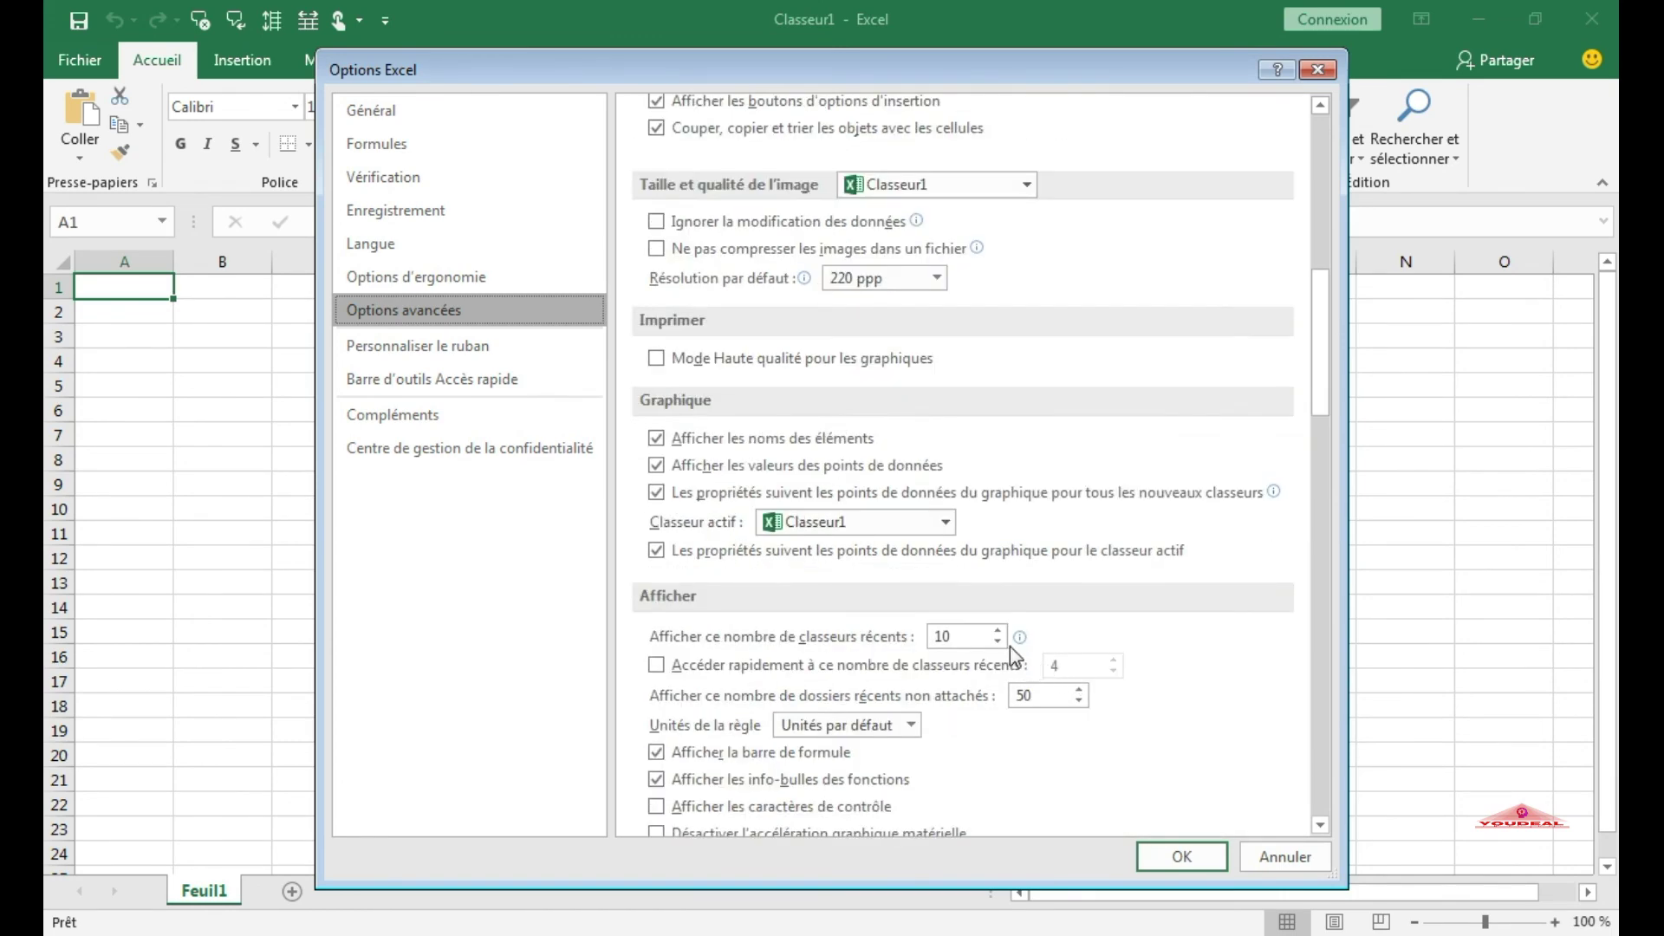
{"action": "left_click", "coordinate": [964, 637]}
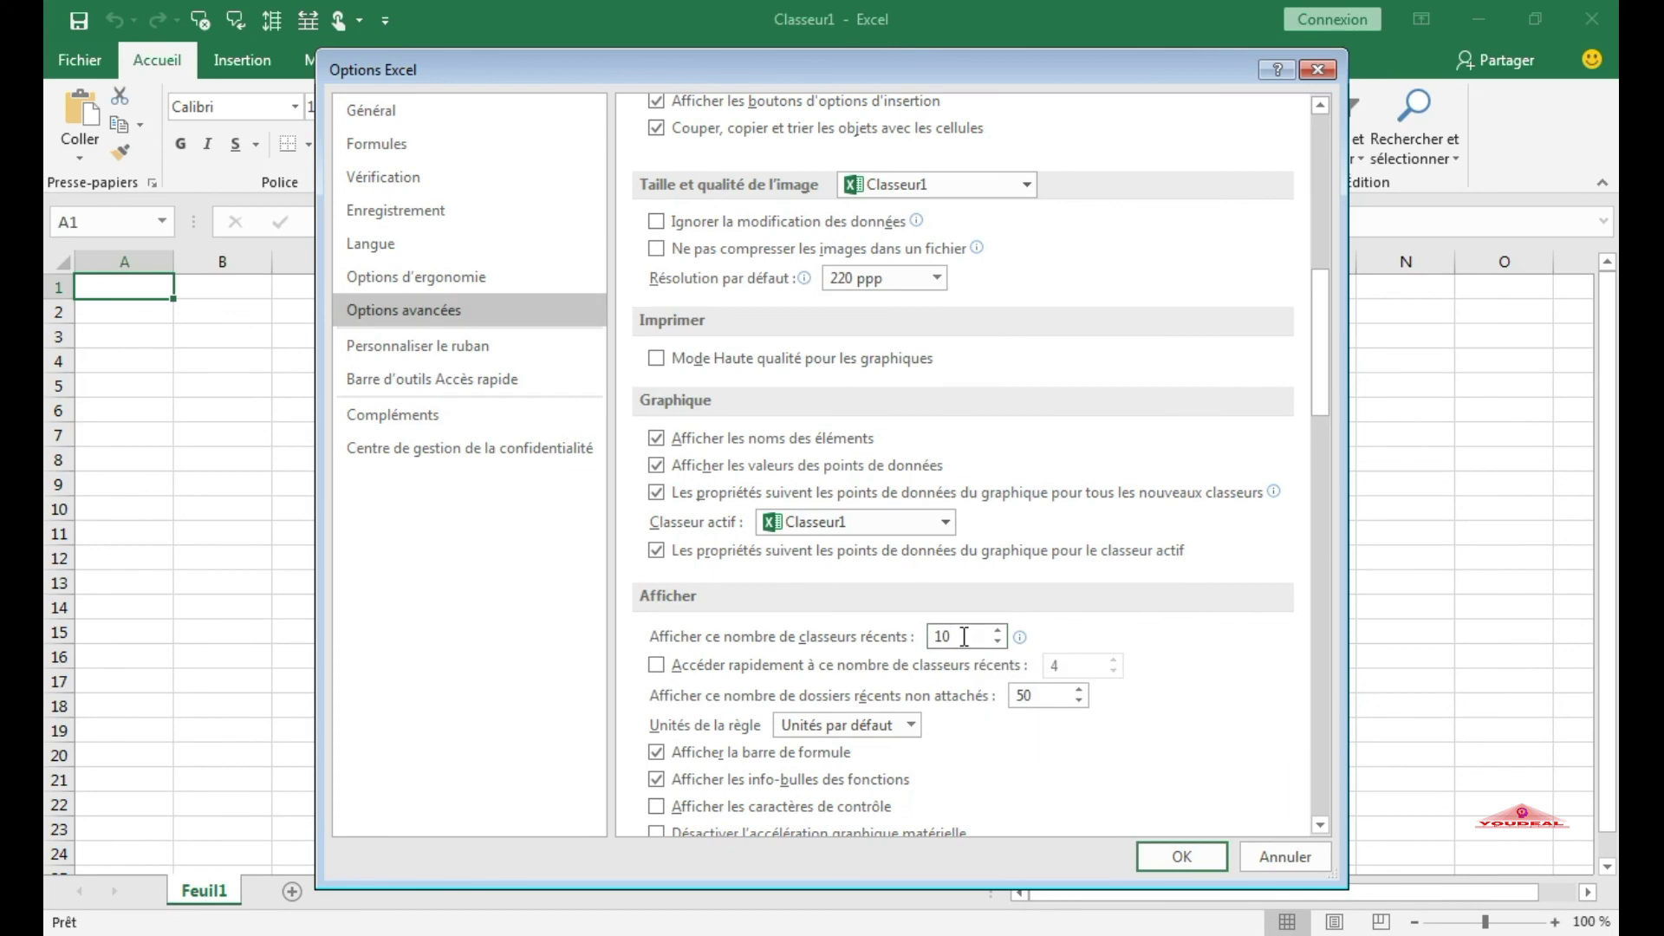
{"action": "key", "text": "BackSpace"}
{"action": "key", "text": "BackSpace"}
{"action": "type", "text": "50"}
{"action": "key", "text": "Return"}
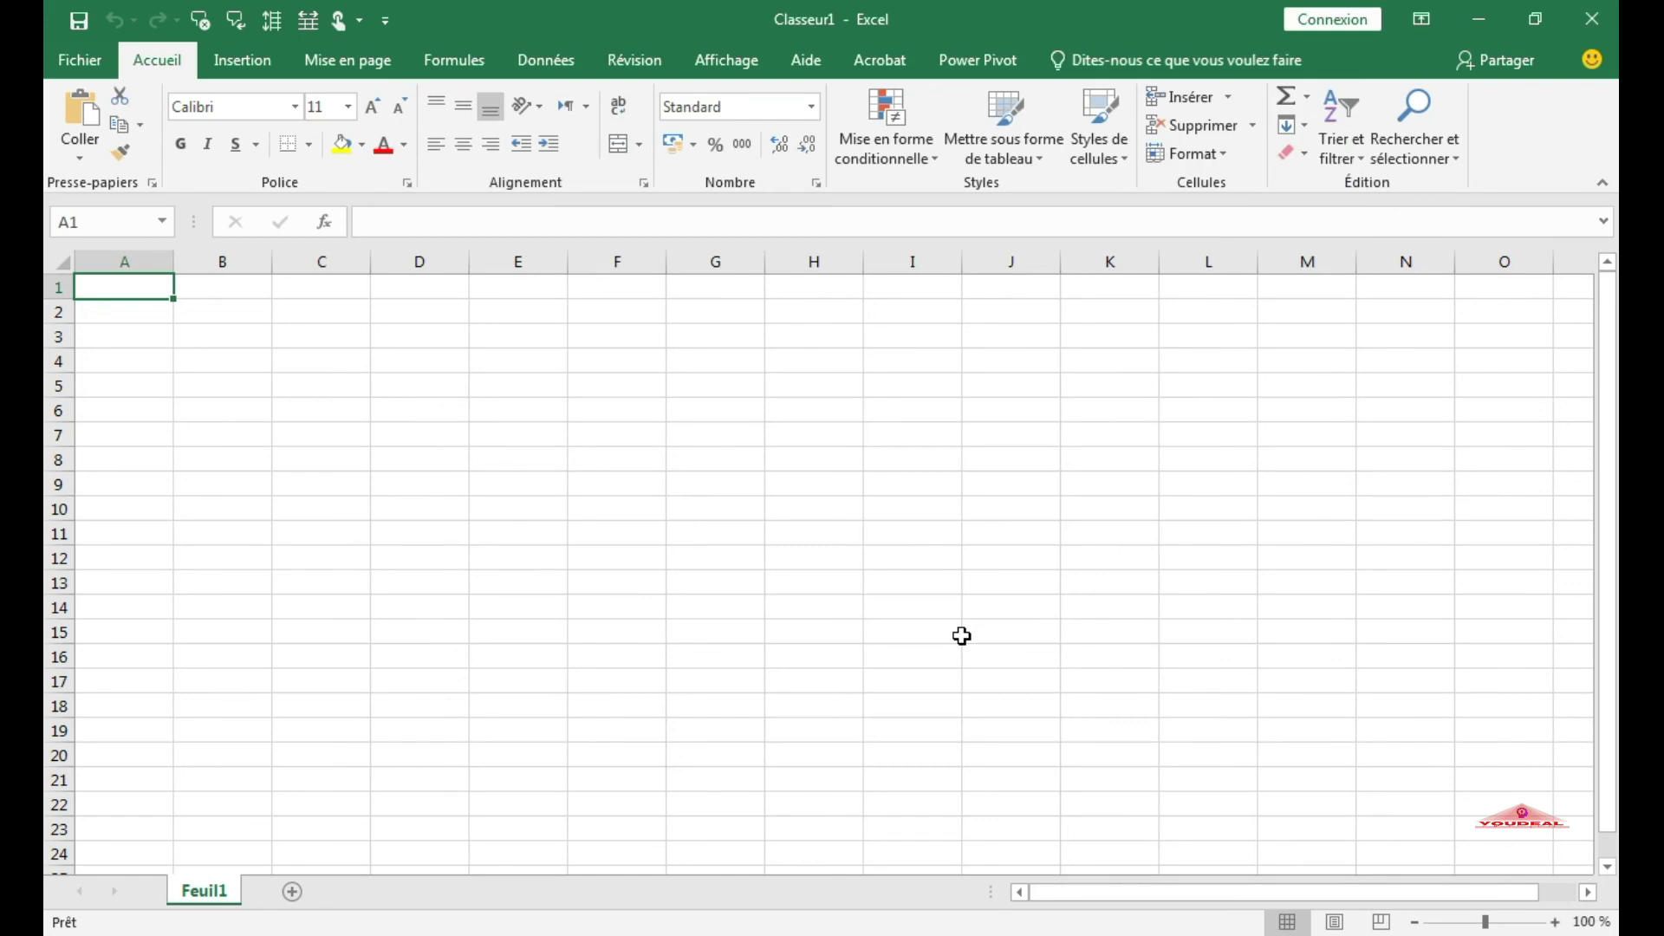